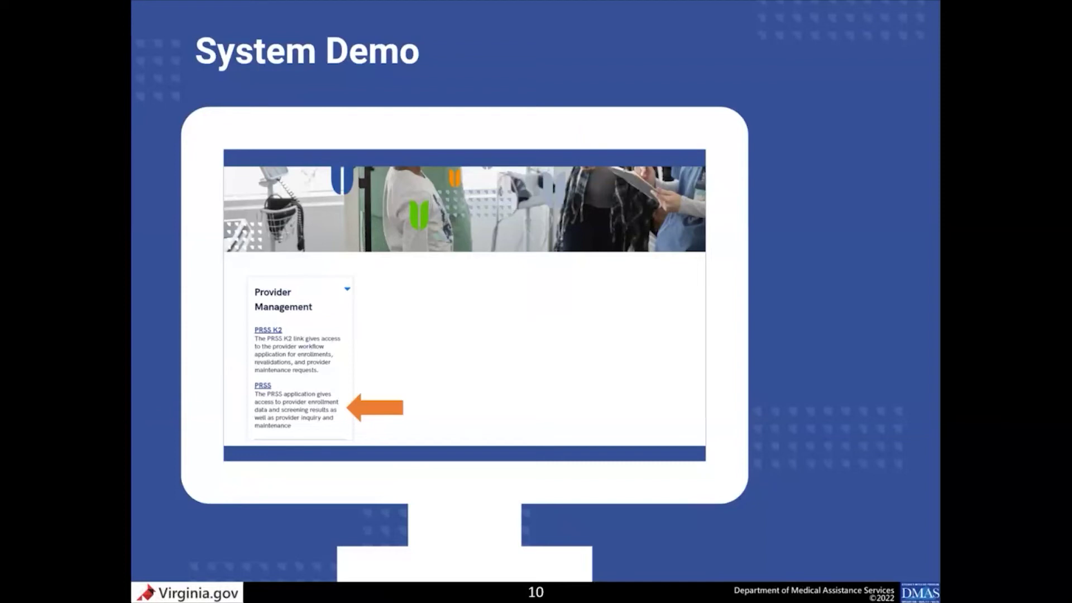
left_click(260, 389)
key("Left")
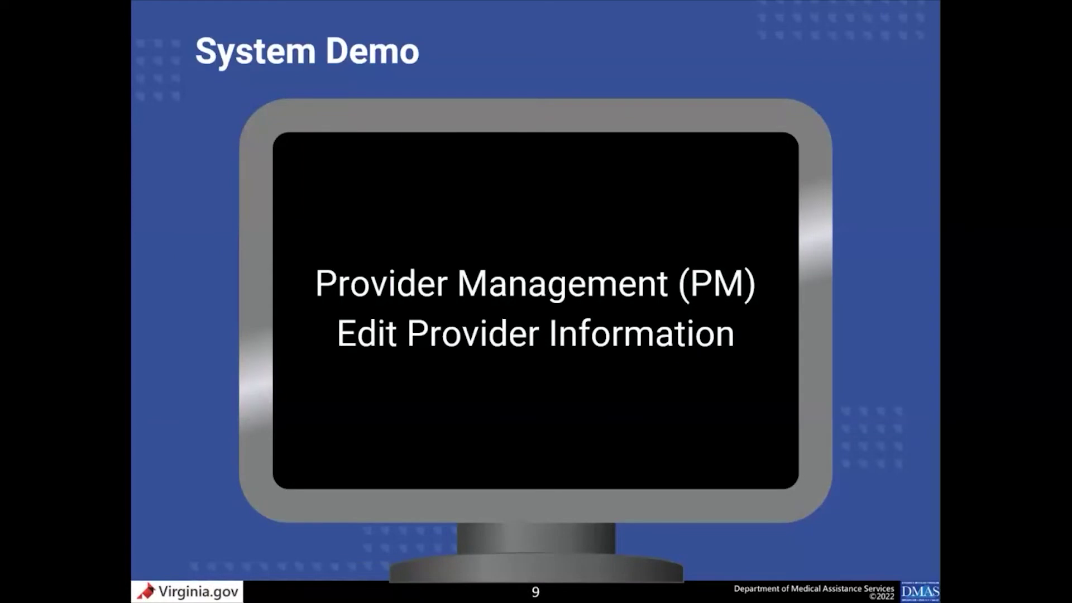
Switch from the slide show to the Provider Services portal in Microsoft Edge and open Provider Management.
key("alt+Tab")
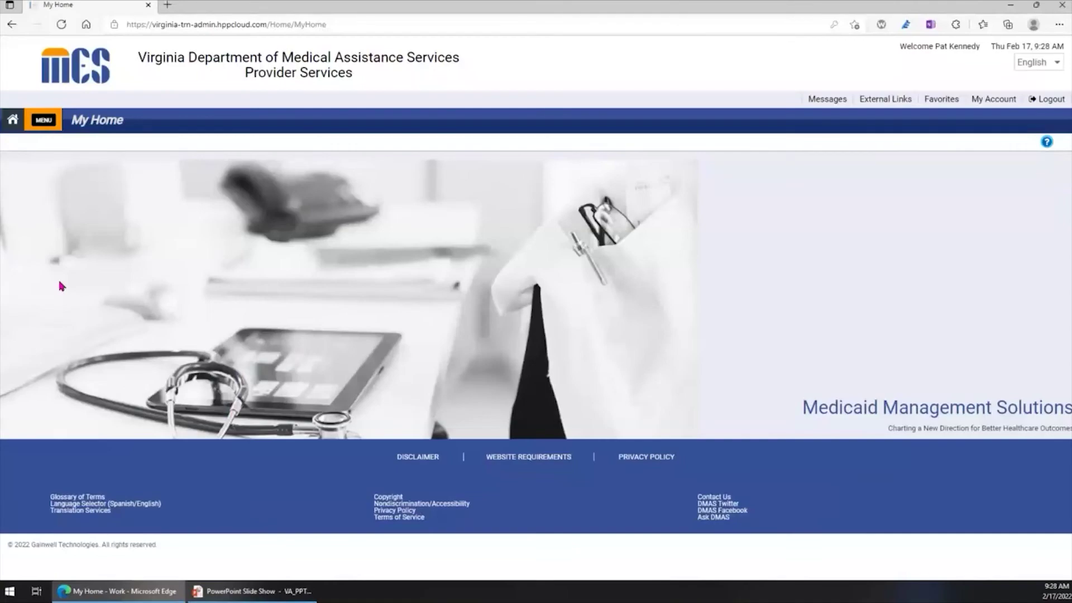
left_click(55, 127)
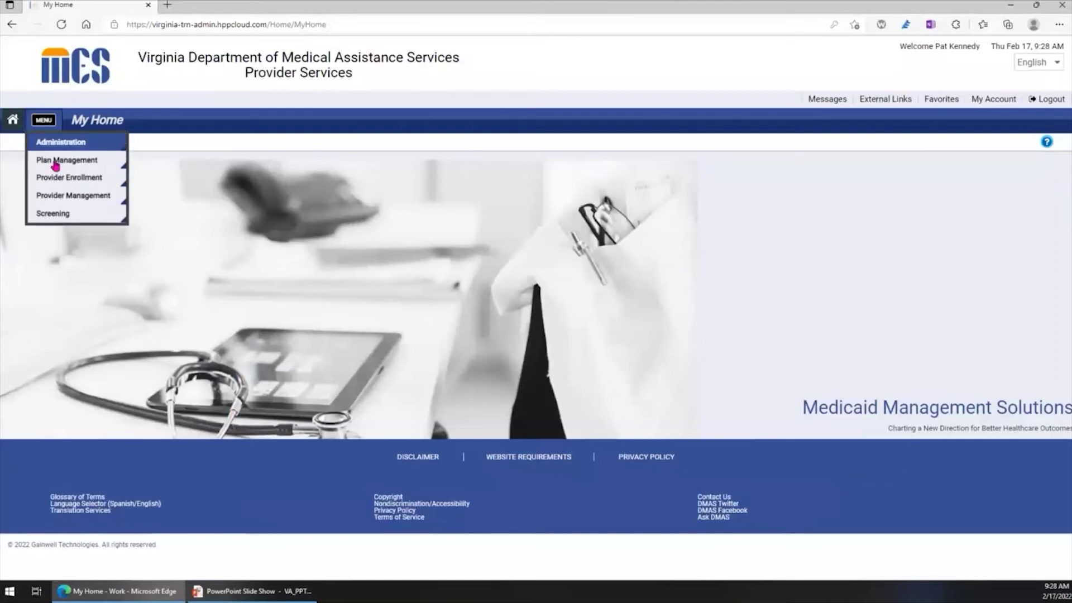
left_click(57, 196)
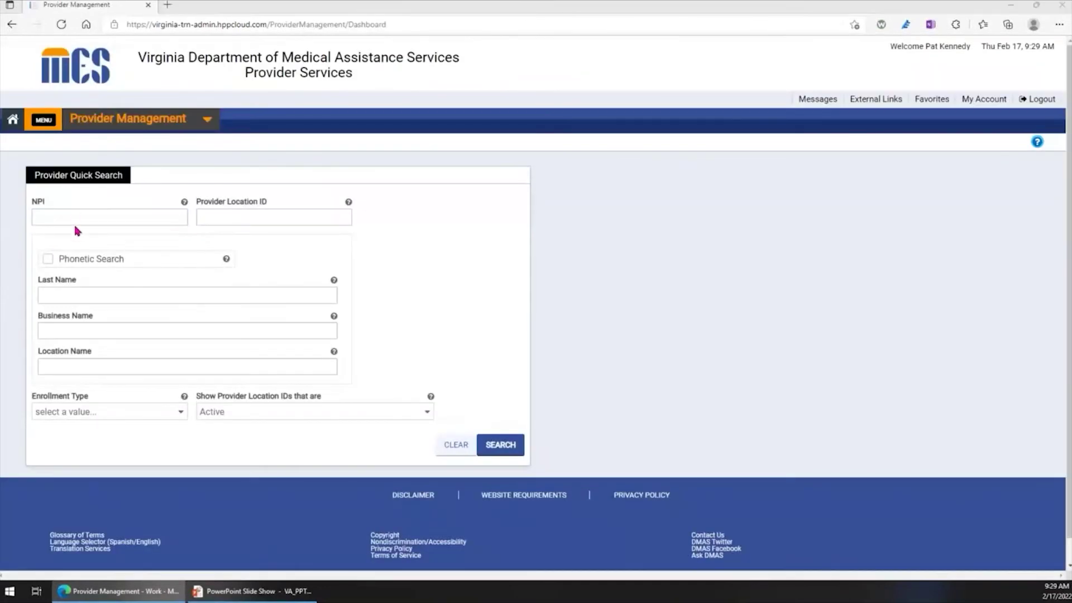
Search for the provider by the copied NPI and open the matching provider location record.
left_click(76, 219)
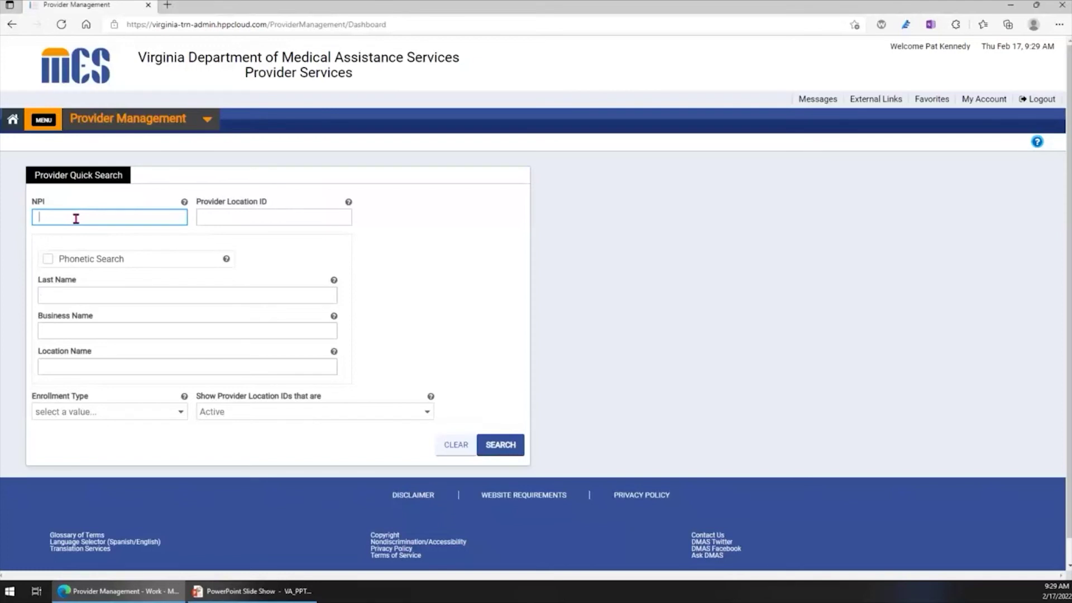
key("ctrl+v")
left_click(492, 448)
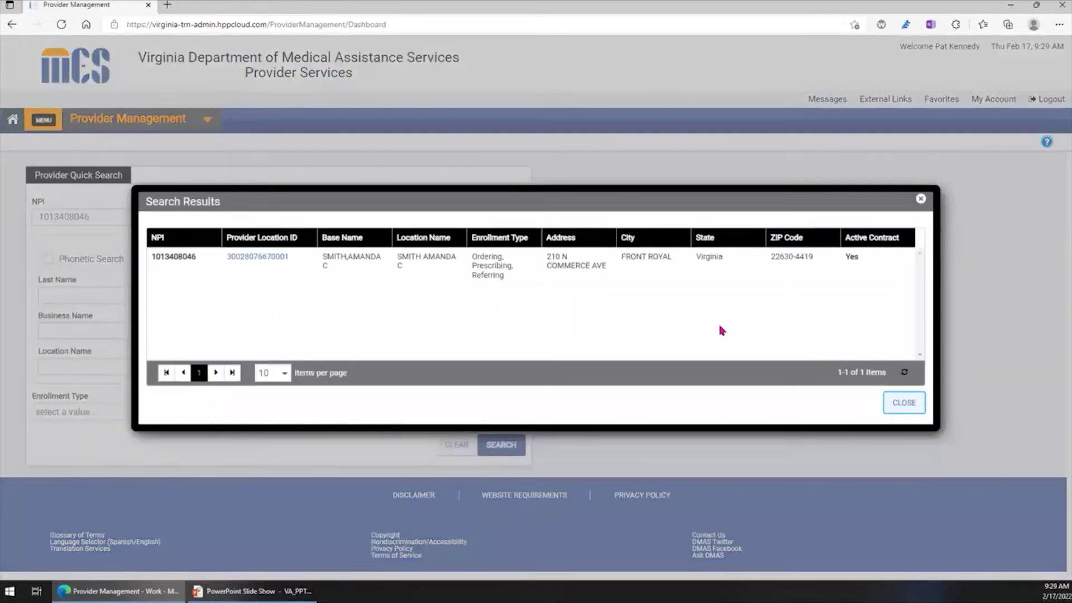
left_click(260, 259)
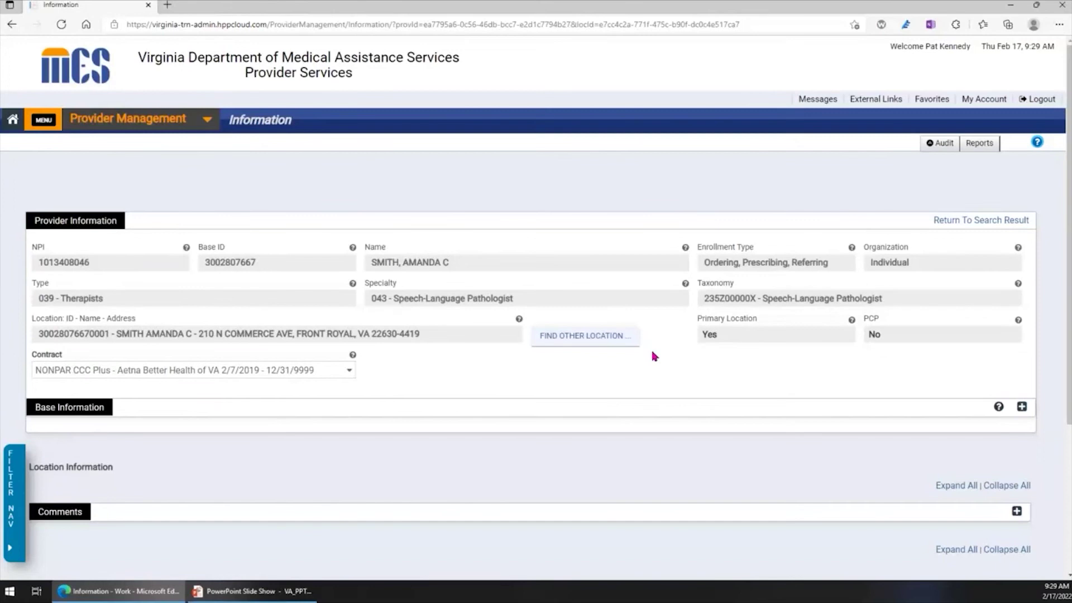
left_click(282, 252)
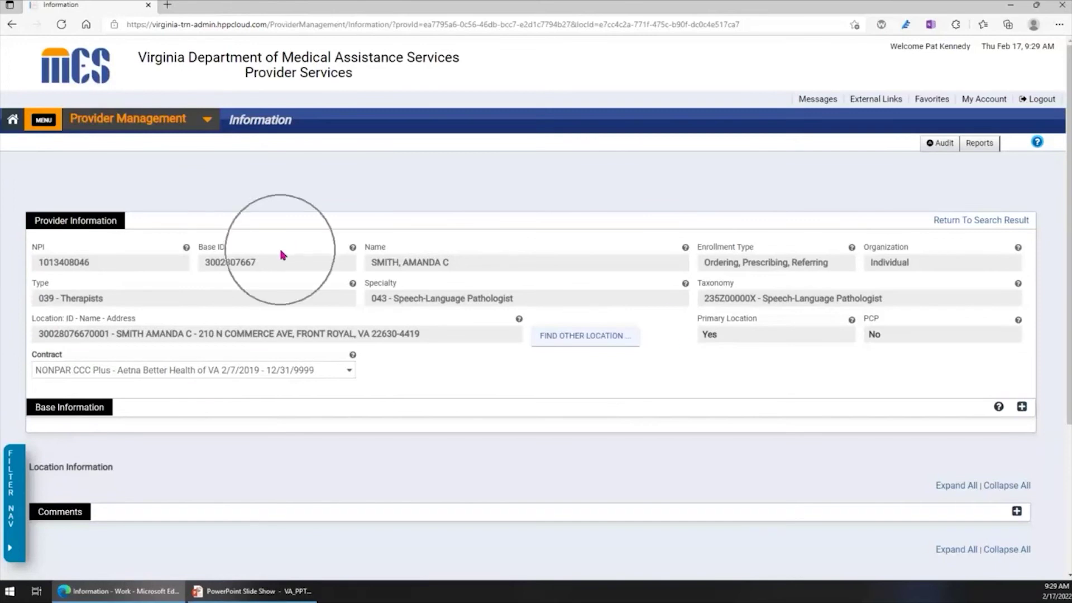
left_click(438, 337)
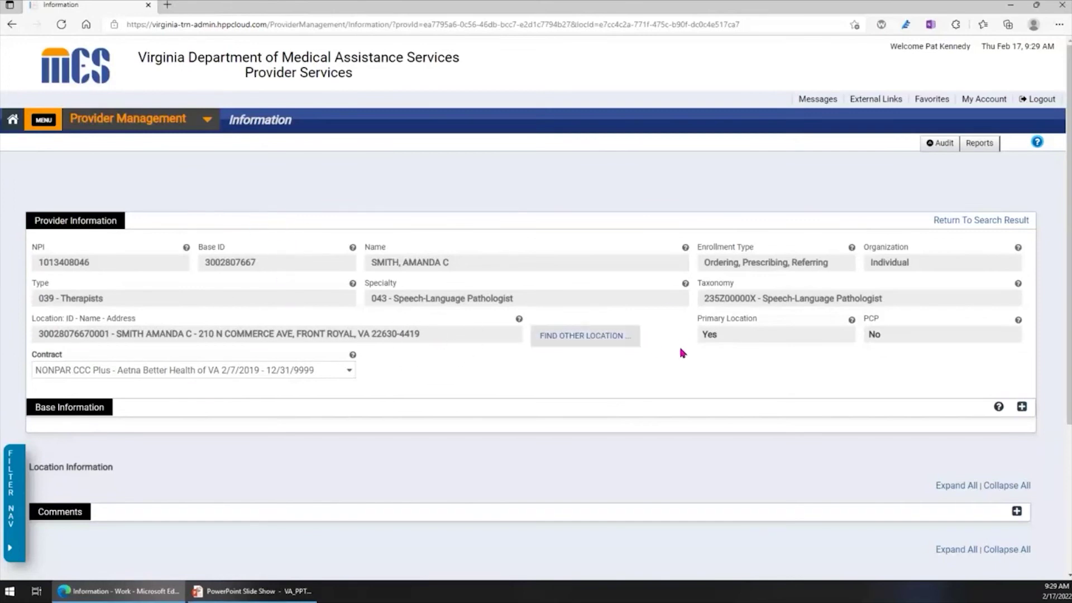
left_click(770, 353)
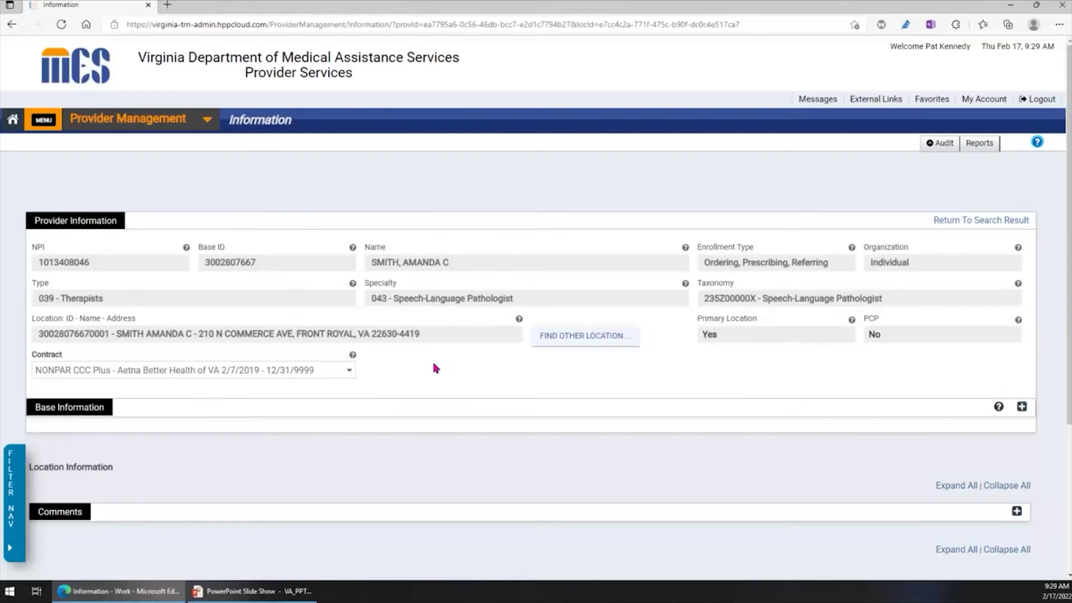
left_click(434, 345)
Use the Filter Nav to display the Specialties and Taxonomies section of the provider record.
scroll(228, 417, "down", 2)
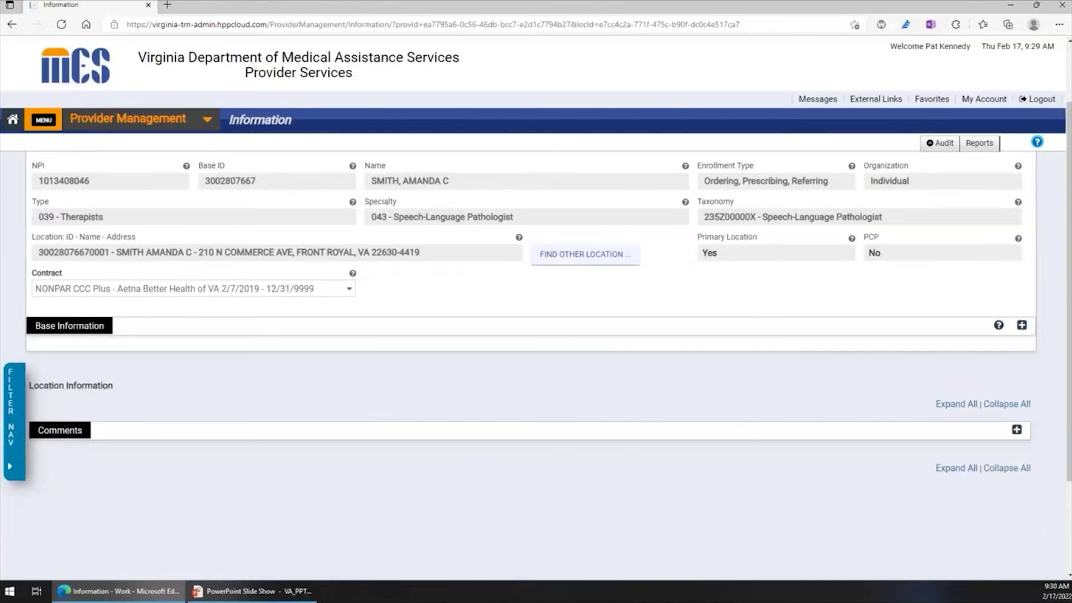
left_click(12, 469)
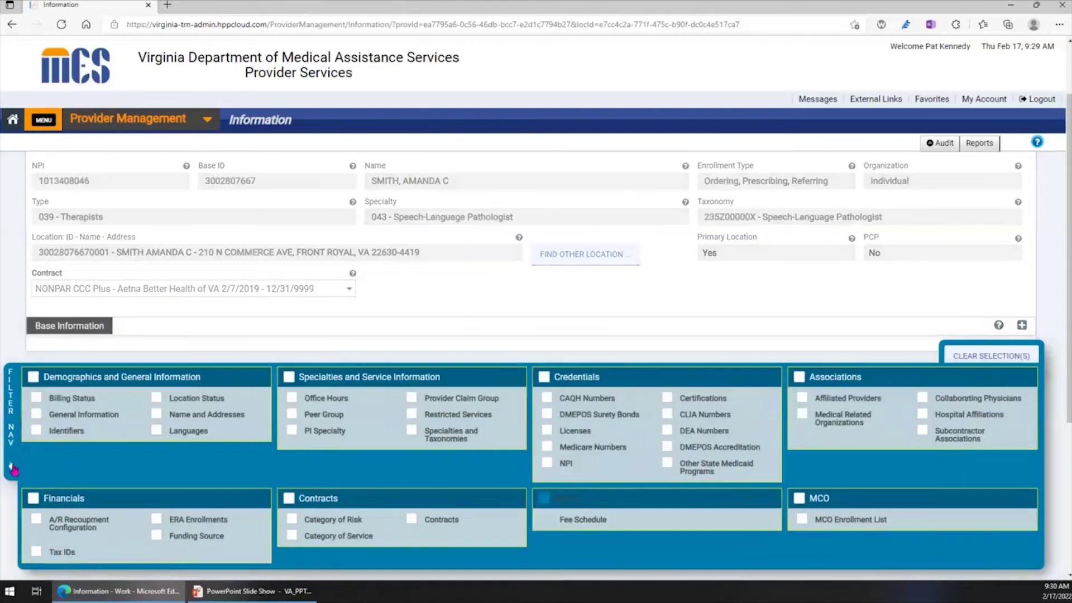
left_click(414, 432)
left_click(11, 469)
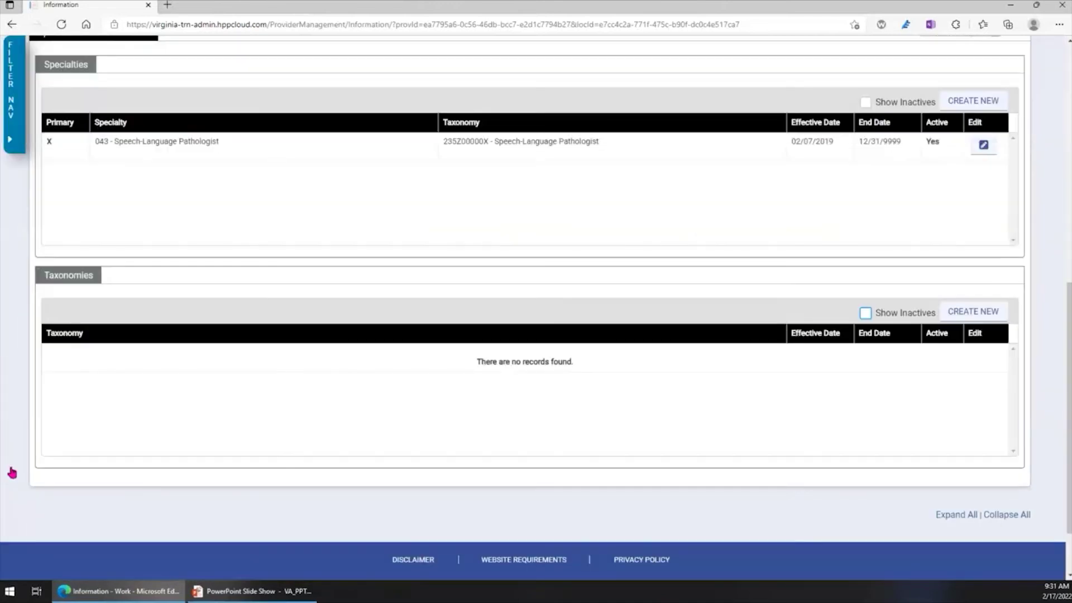
Start a new entry in the Specialties list of the provider's Specialties and Taxonomies section.
scroll(241, 445, "up", 2)
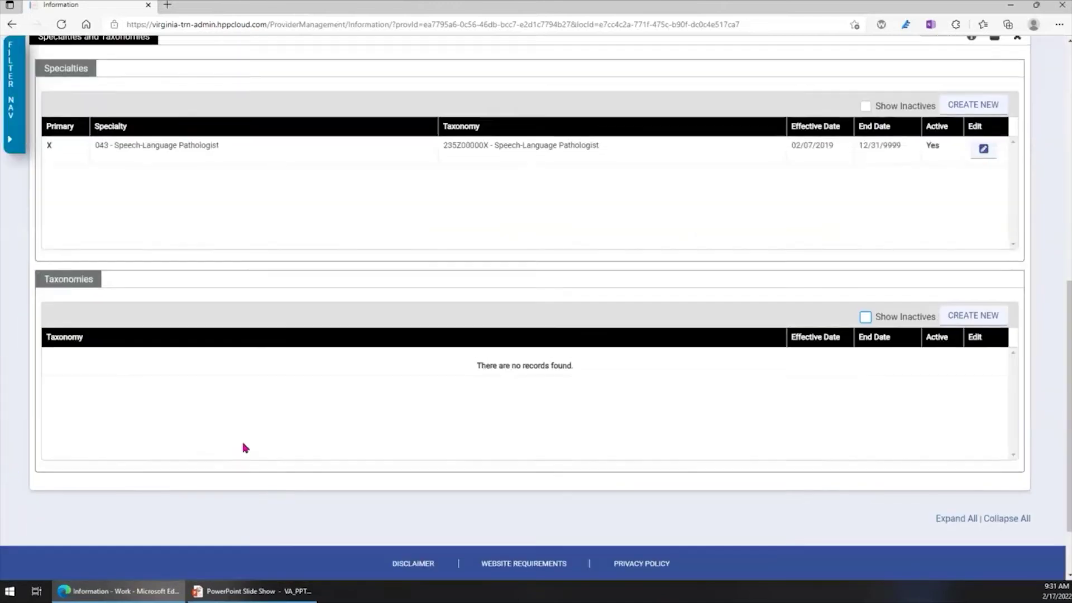
scroll(244, 448, "up", 2)
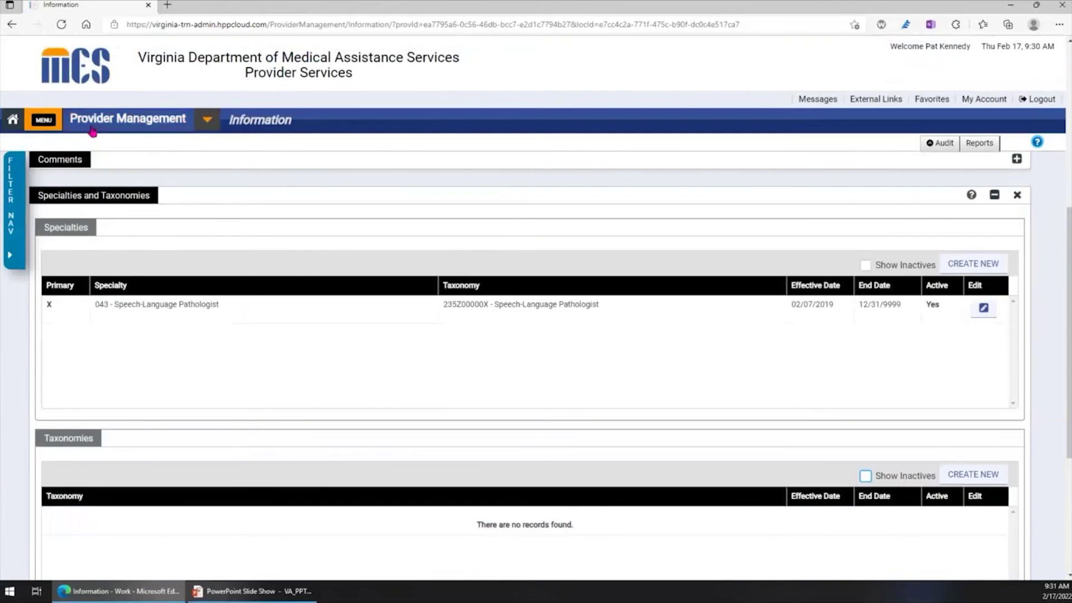
scroll(174, 200, "up", 8)
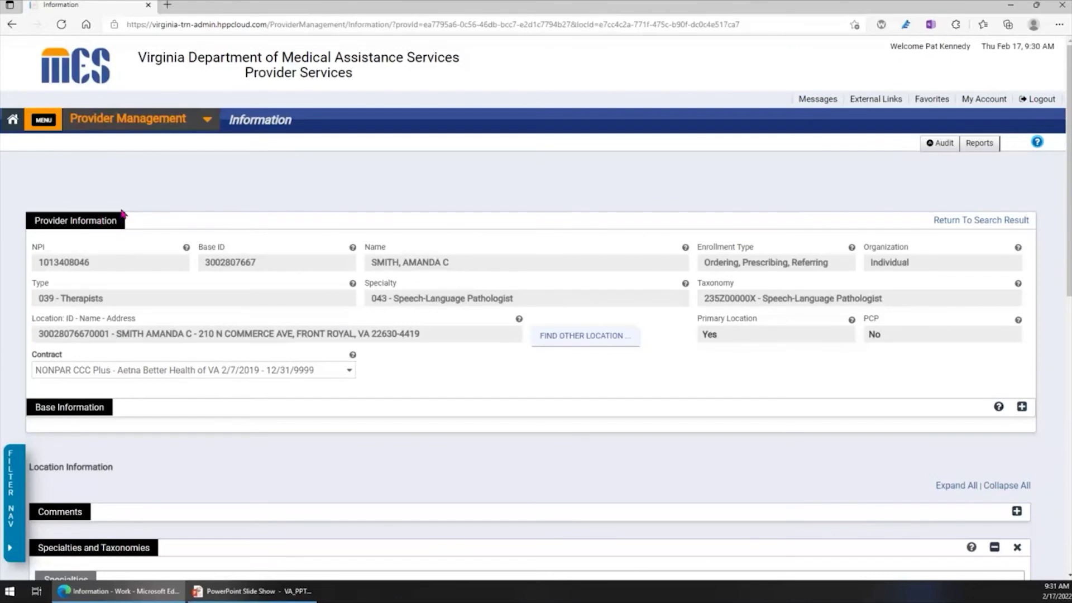
scroll(126, 457, "down", 7)
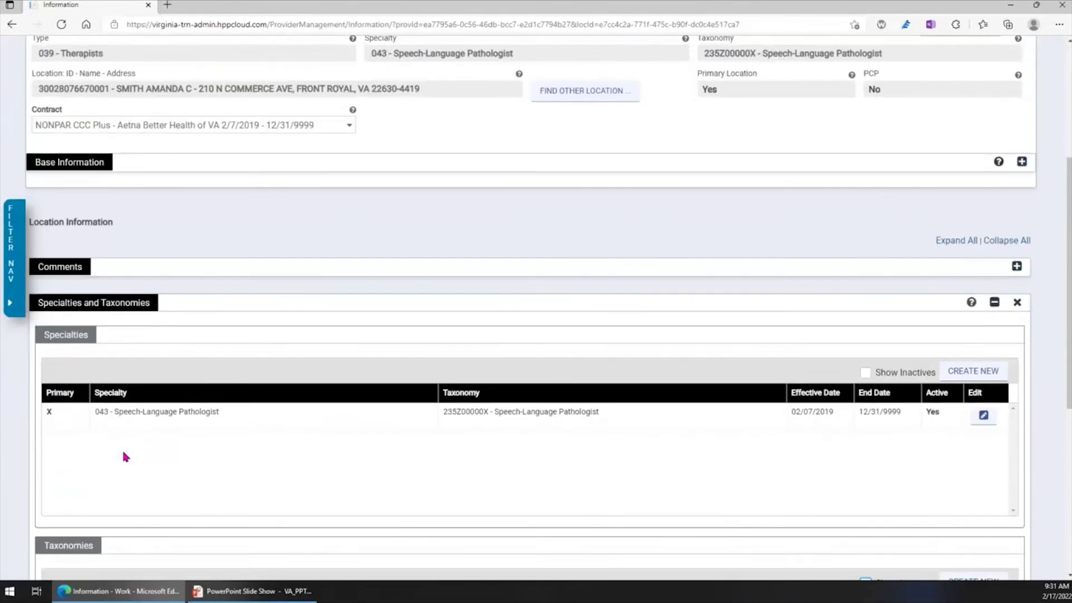
scroll(125, 457, "down", 2)
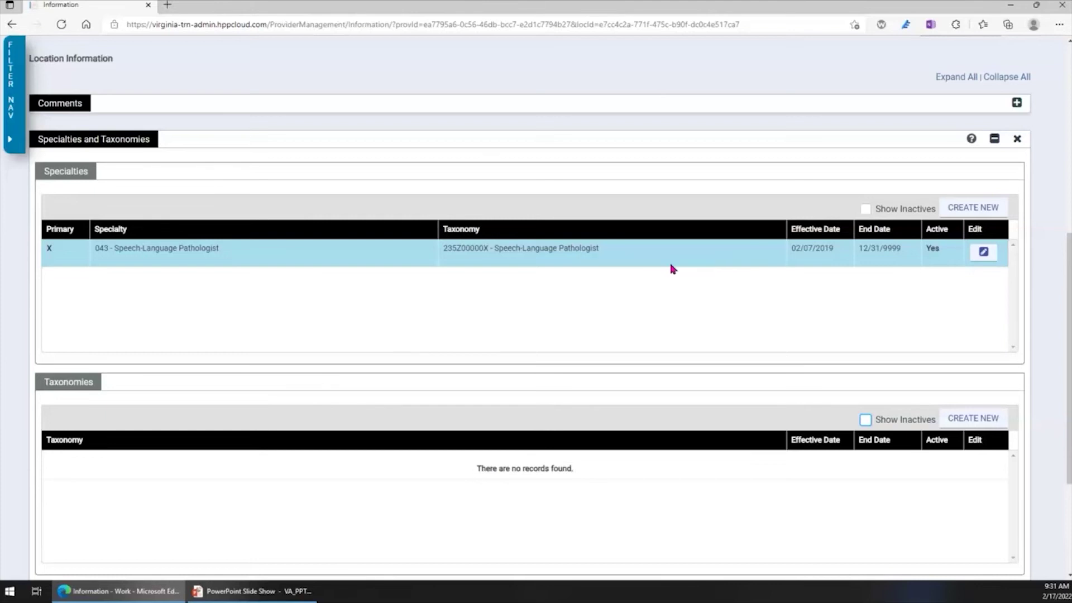
left_click(964, 211)
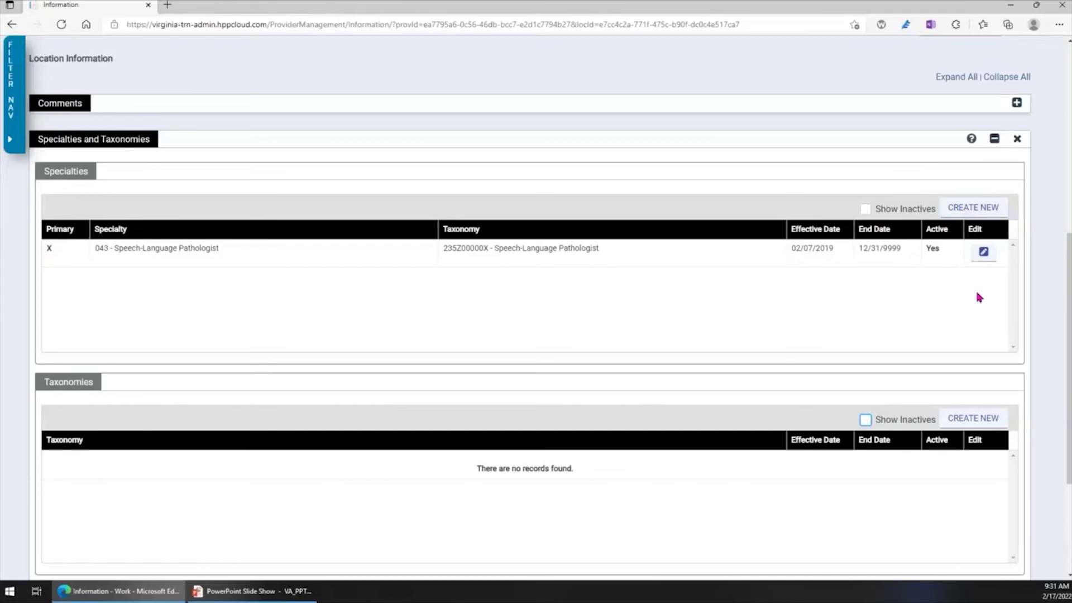
left_click(984, 258)
left_click(965, 207)
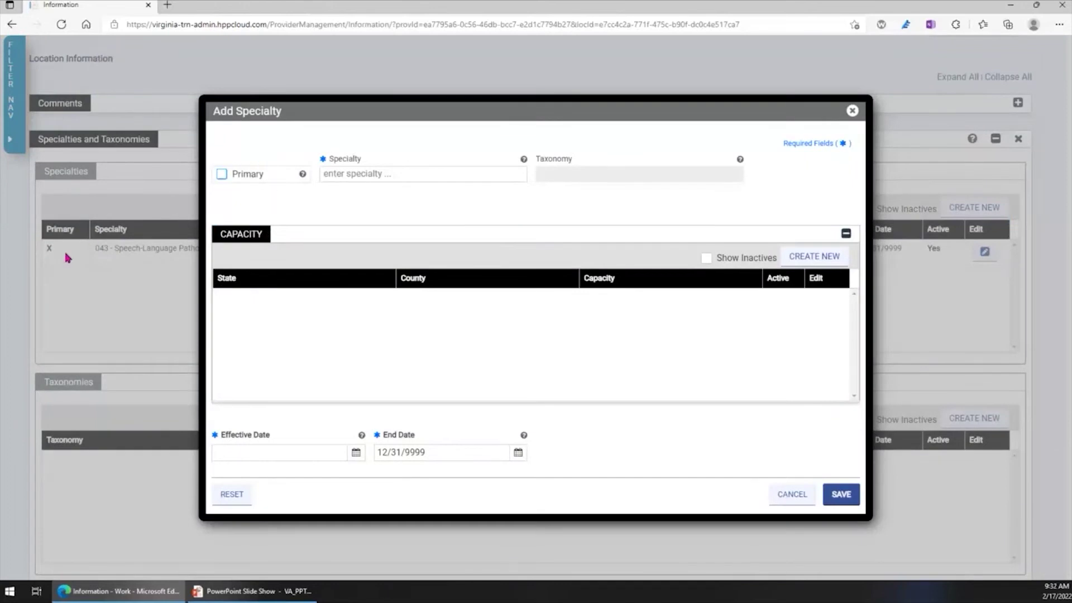
key("ctrl")
key("ctrl")
key("ctrl")
key("ctrl")
Set the new entry's specialty to 343 - Speech and Language Therapy and its taxonomy to 2355S0801X - Speech-Language Assistant.
left_click(389, 176)
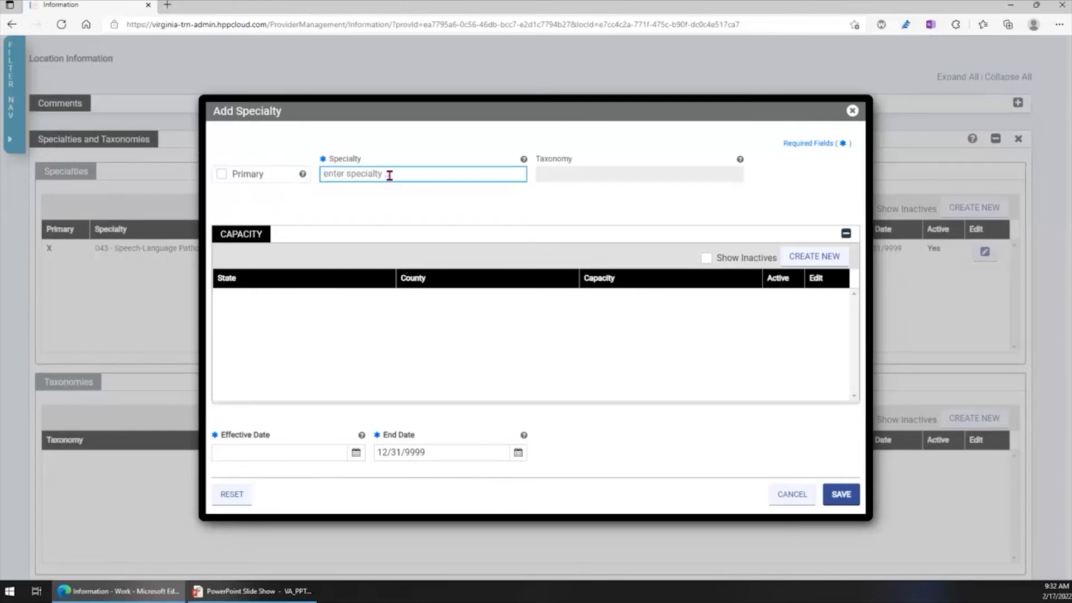
type("343")
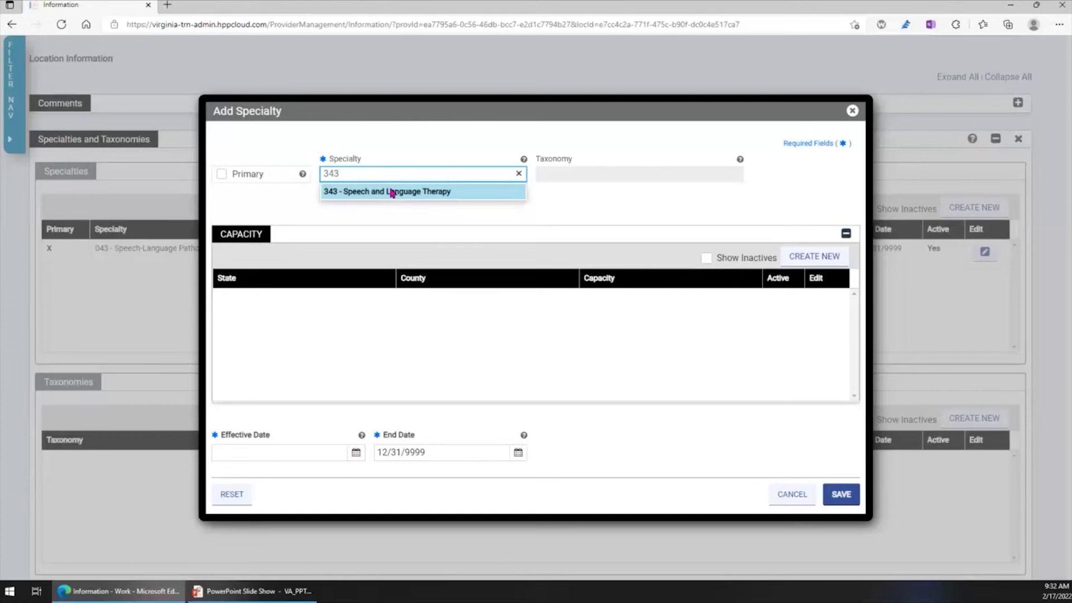
left_click(391, 192)
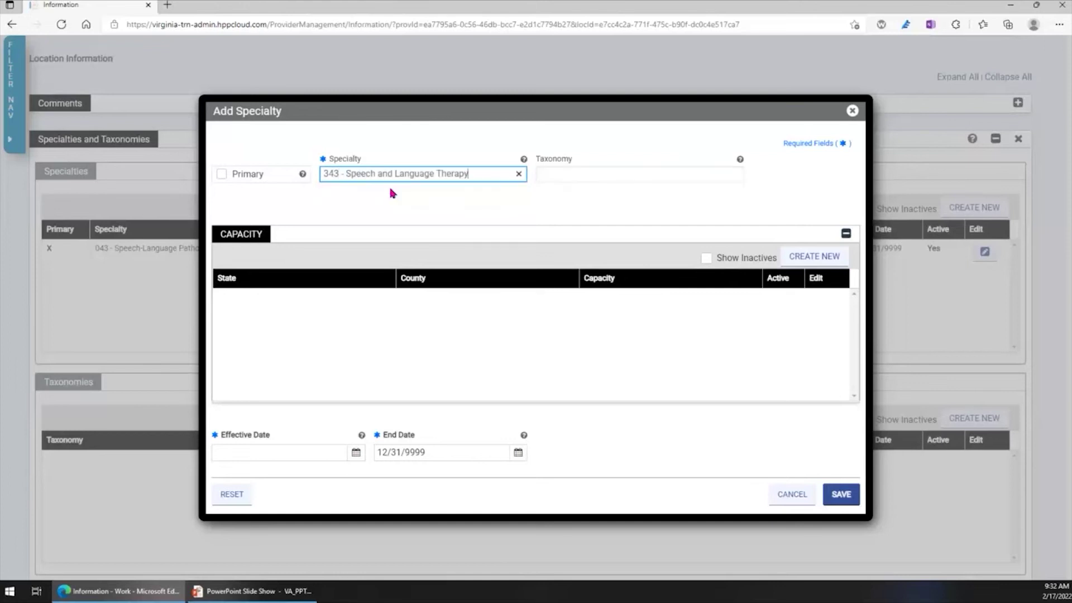
left_click(583, 176)
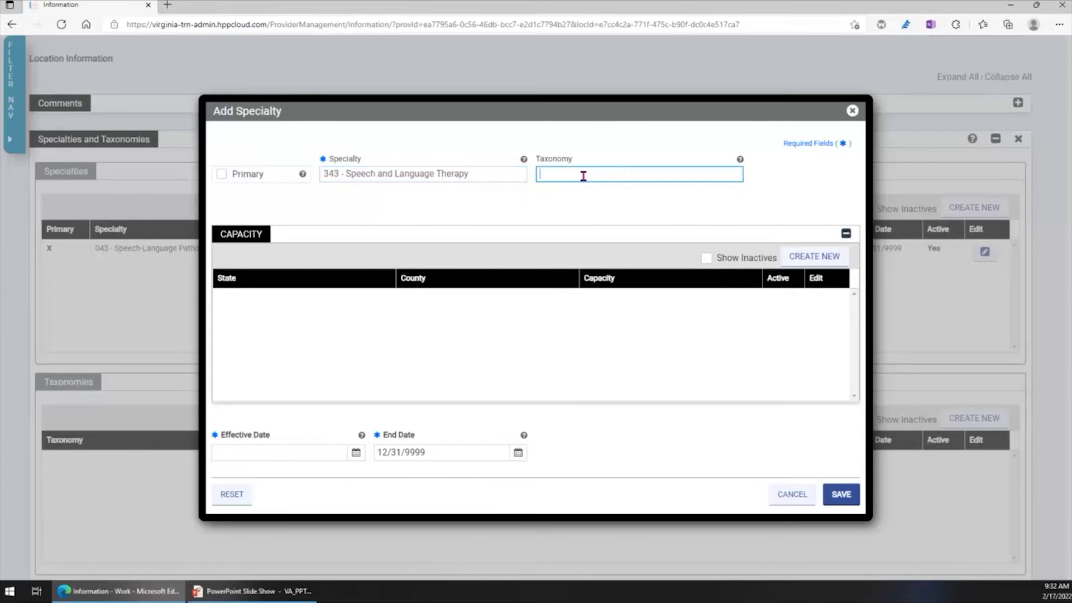
type("235")
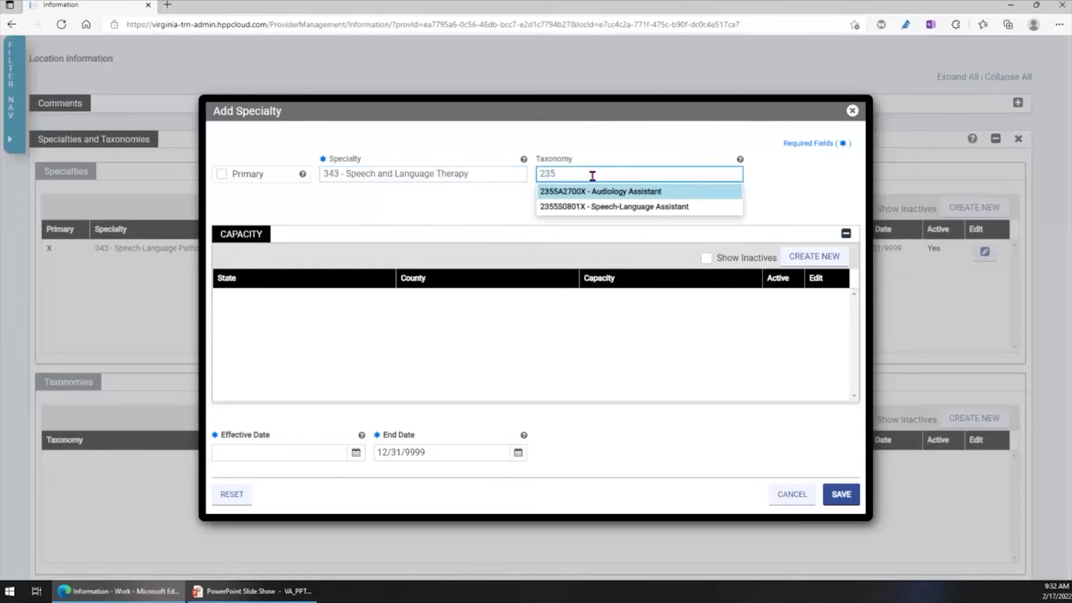
left_click(621, 208)
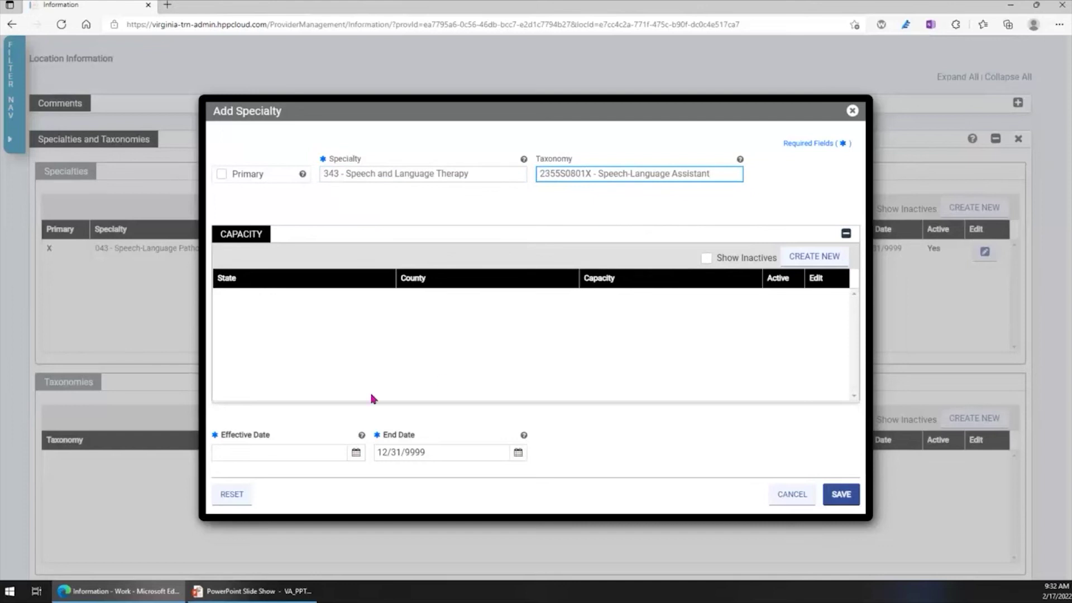
Set the new specialty's effective date to 01/17/2022, keep the end date 12/31/9999, and save the specialty.
left_click(276, 452)
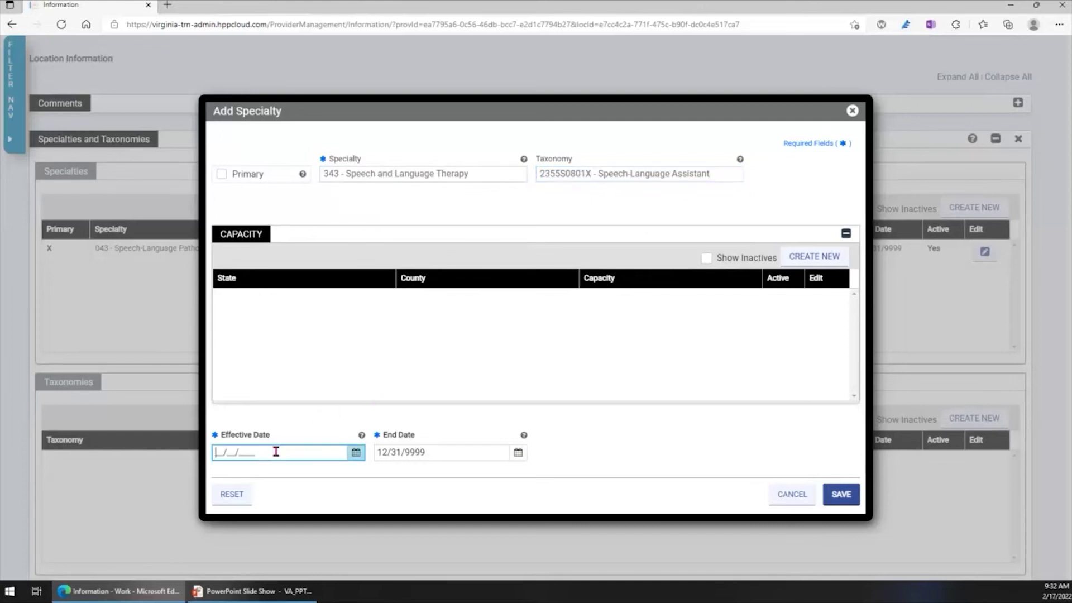
left_click(357, 454)
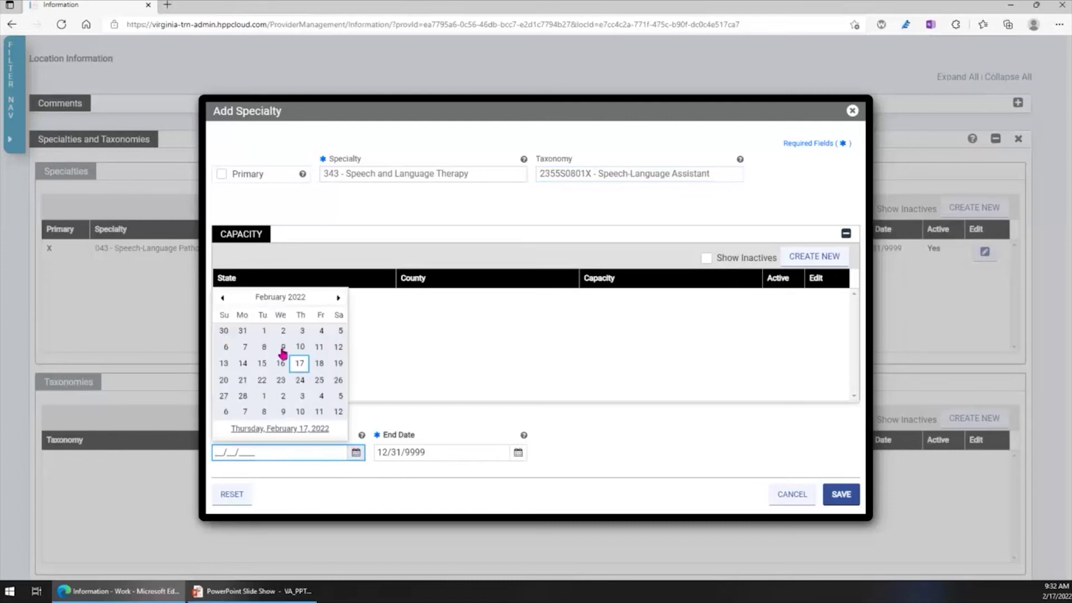
left_click(223, 298)
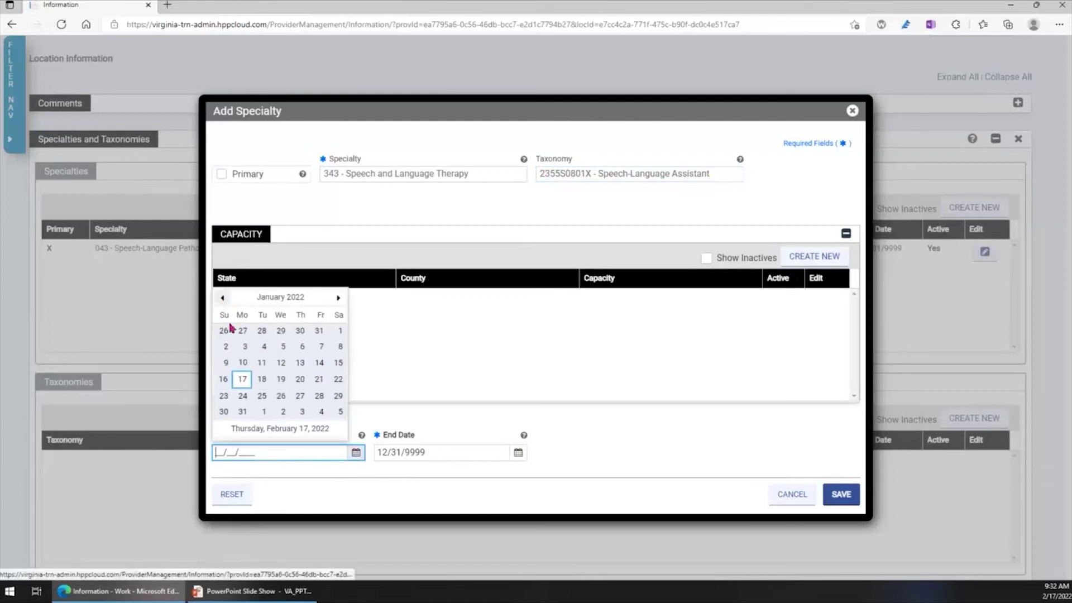
left_click(242, 379)
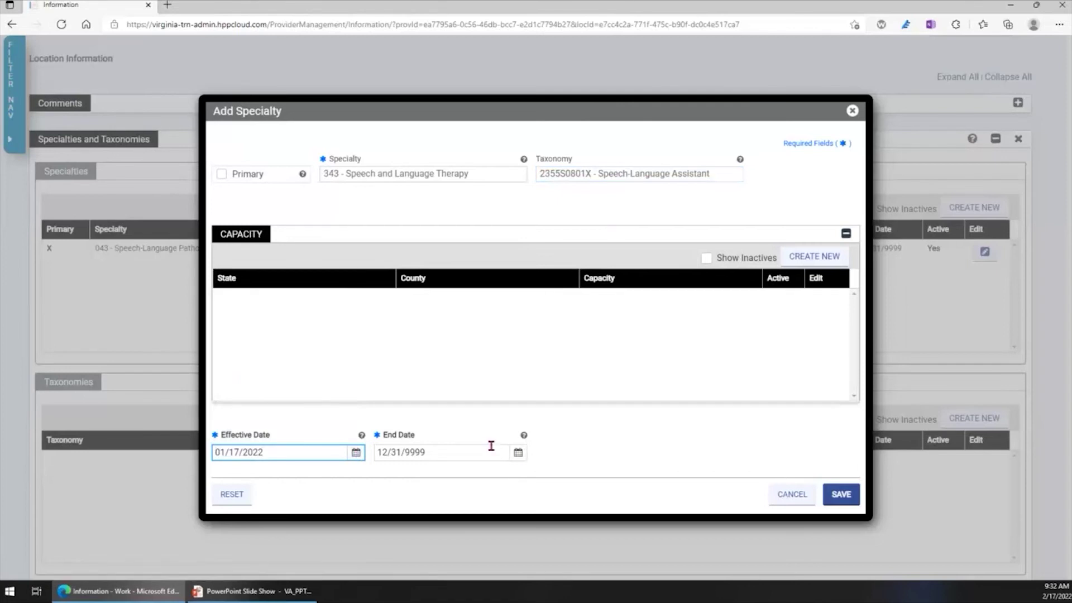
triple_click(436, 459)
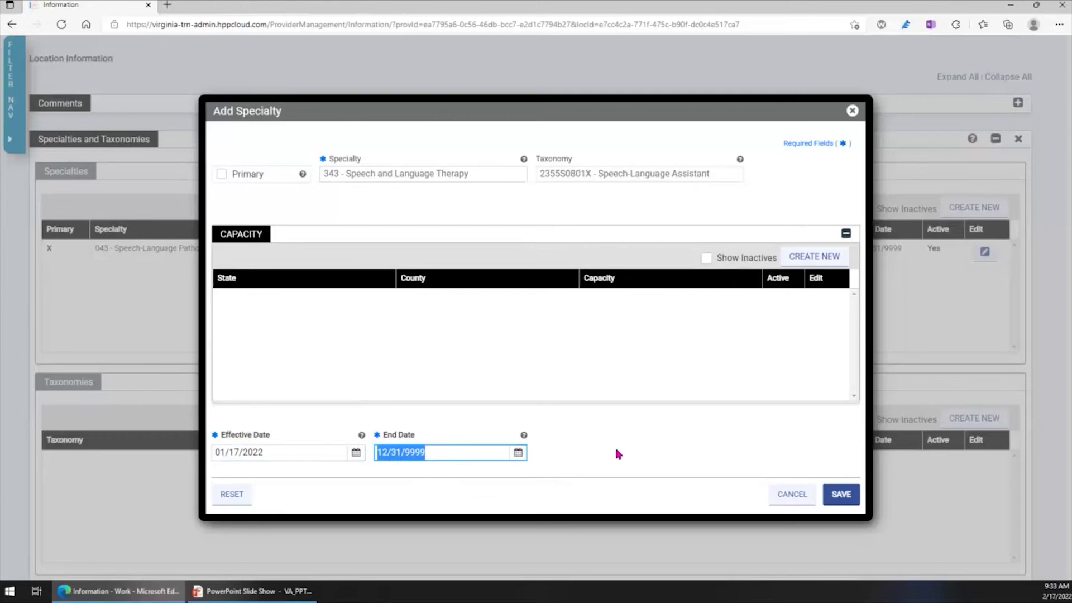
mouse_move(383, 441)
left_click(835, 496)
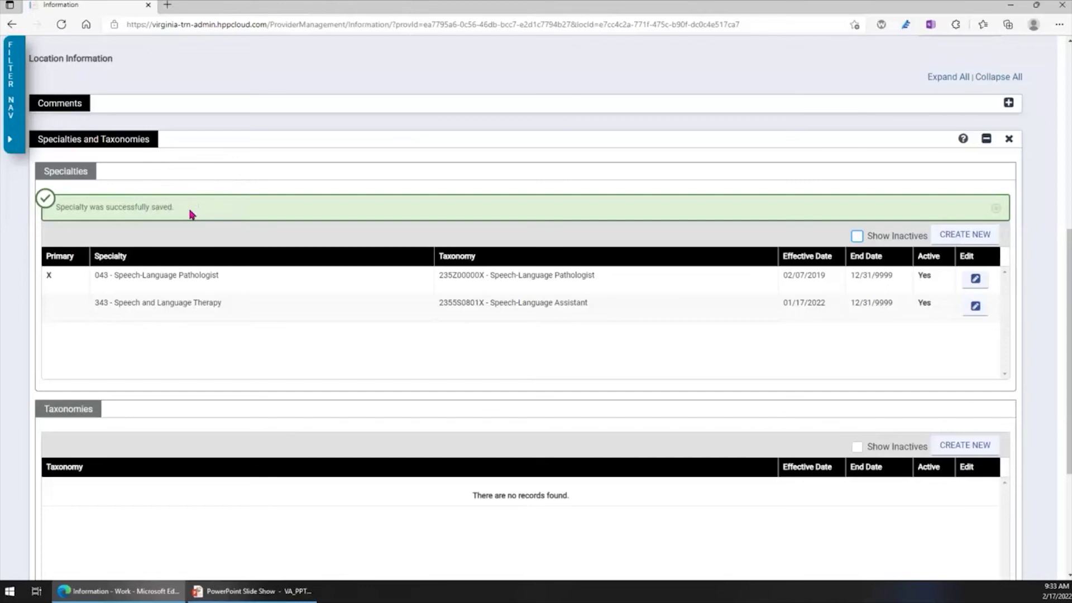
Open the 343 - Speech and Language Therapy specialty for editing and reposition its dialog.
left_click(218, 304)
left_click(974, 307)
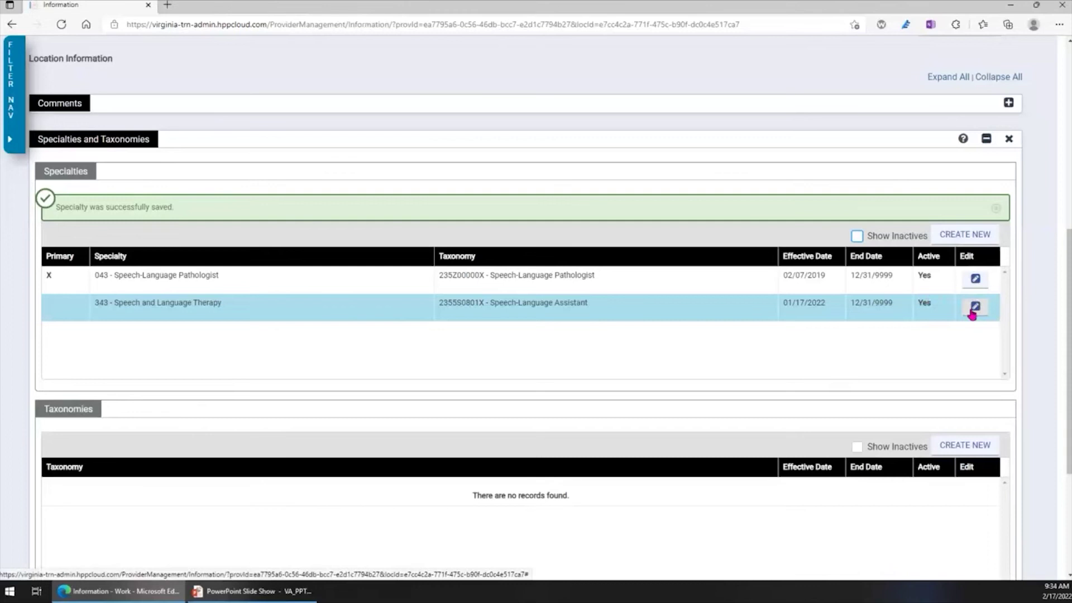
left_click(975, 308)
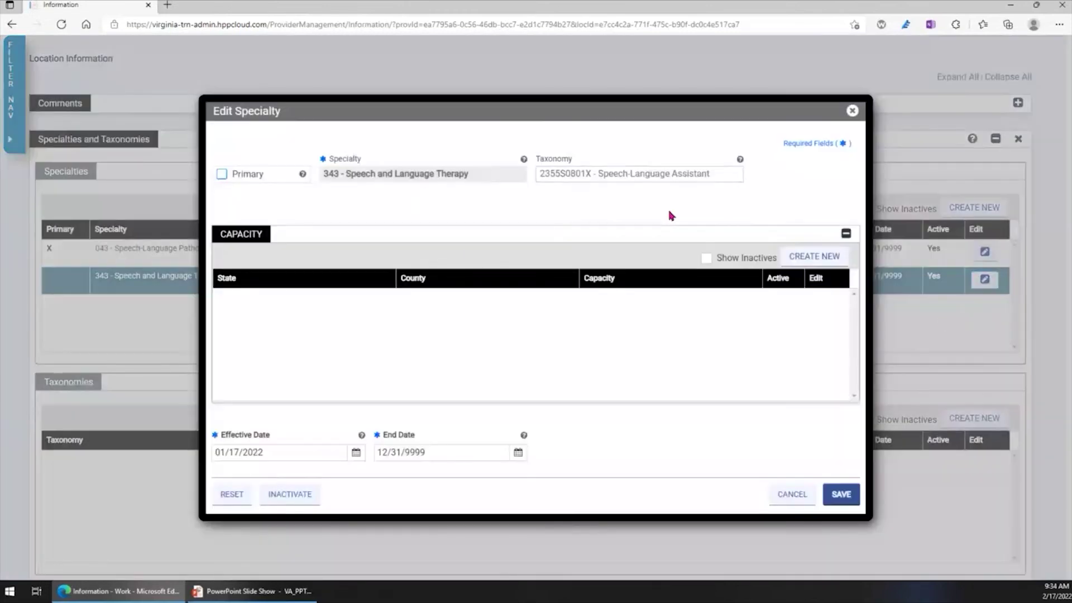
left_click_drag(642, 113, 599, 72)
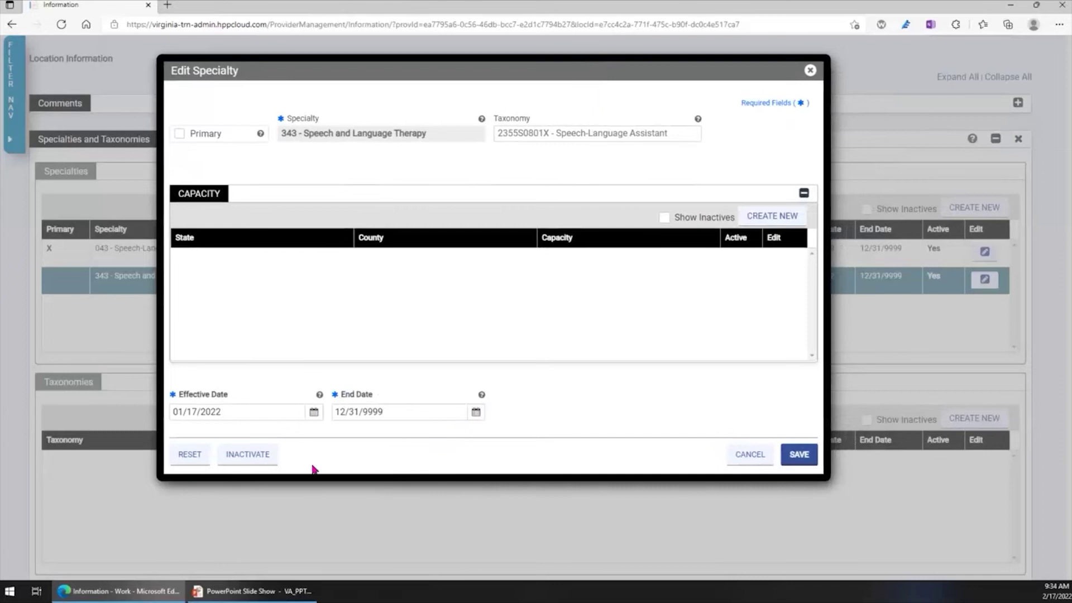
Inactivate the 343 - Speech and Language Therapy specialty and check the inactive entries in the Specialties list, hiding them again.
left_click(256, 462)
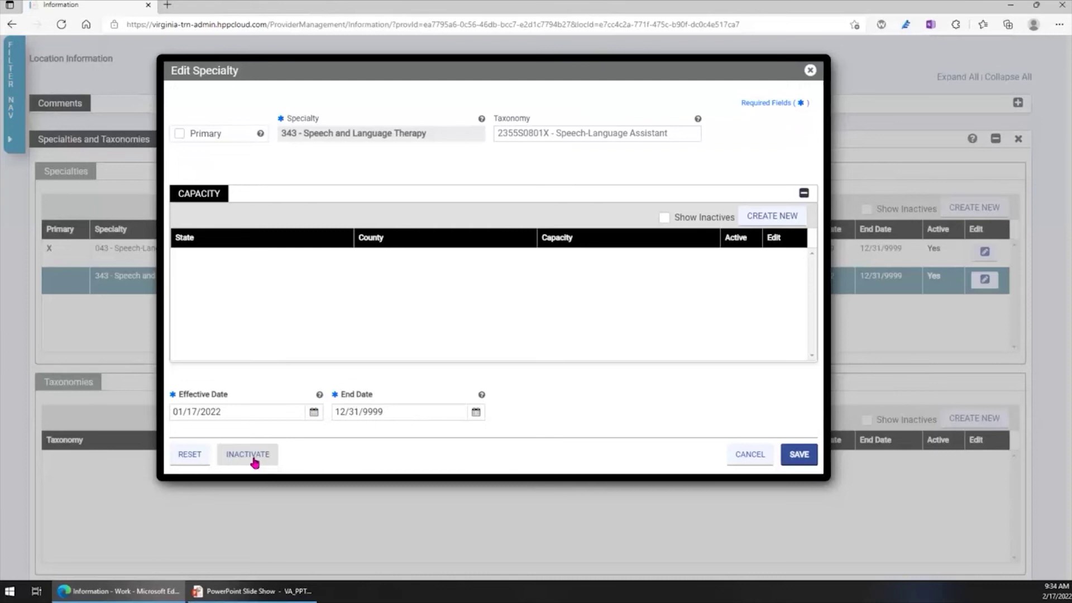
left_click(255, 462)
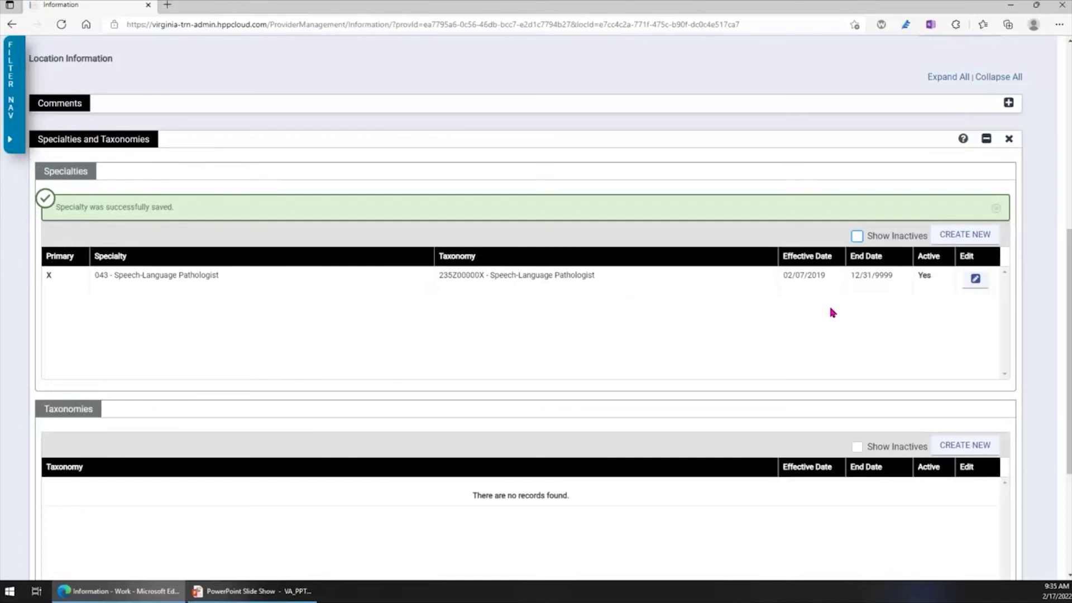
left_click(857, 235)
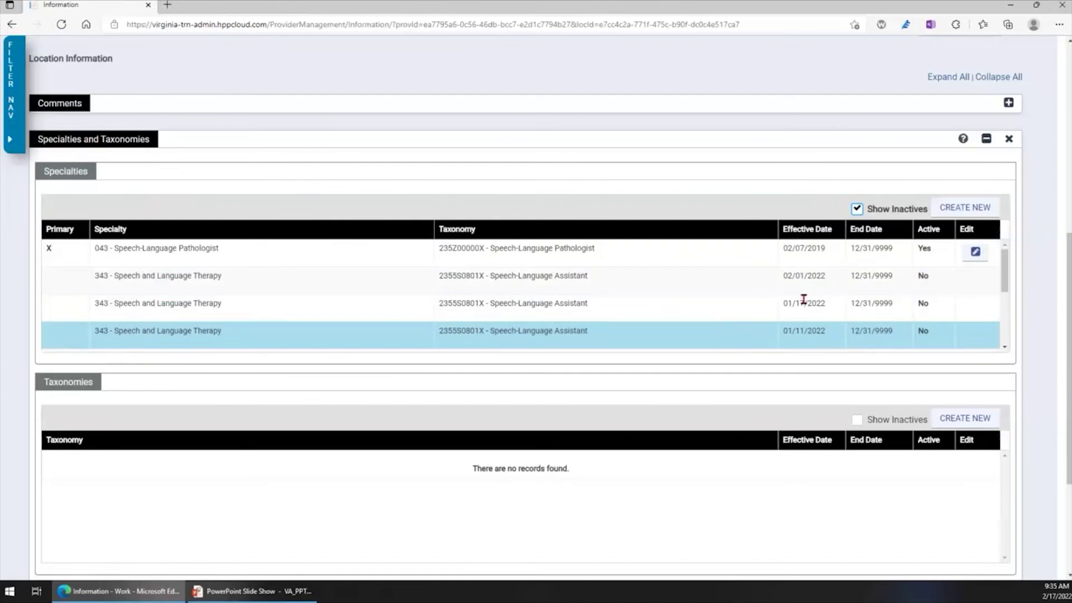
left_click(857, 209)
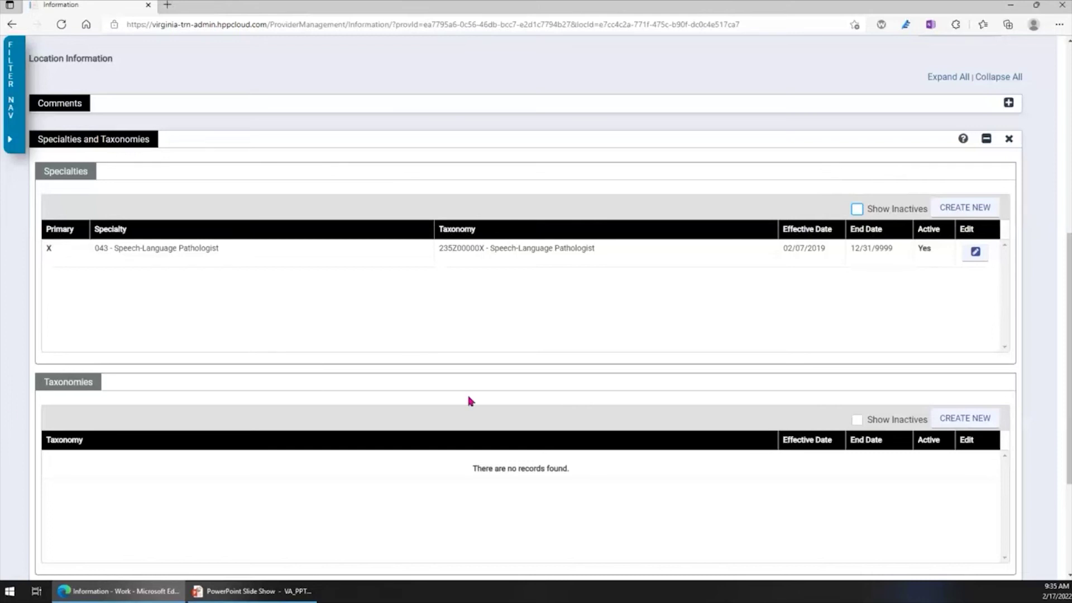
Replace the Specialties and Taxonomies section with the Name and Addresses section on the provider's location information.
scroll(468, 399, "up", 2)
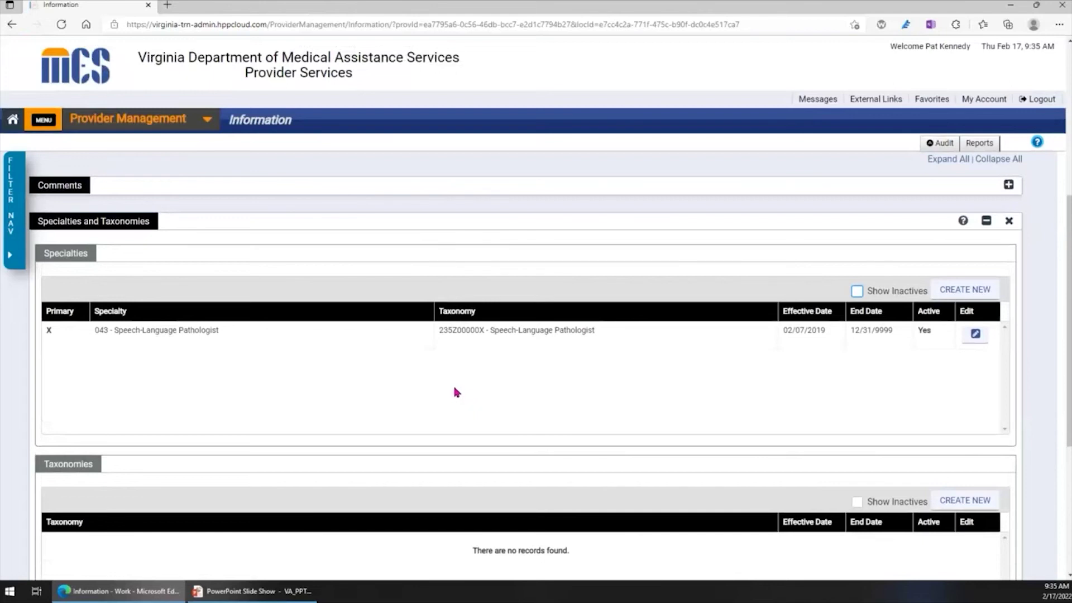
scroll(455, 396, "up", 5)
scroll(454, 391, "down", 4)
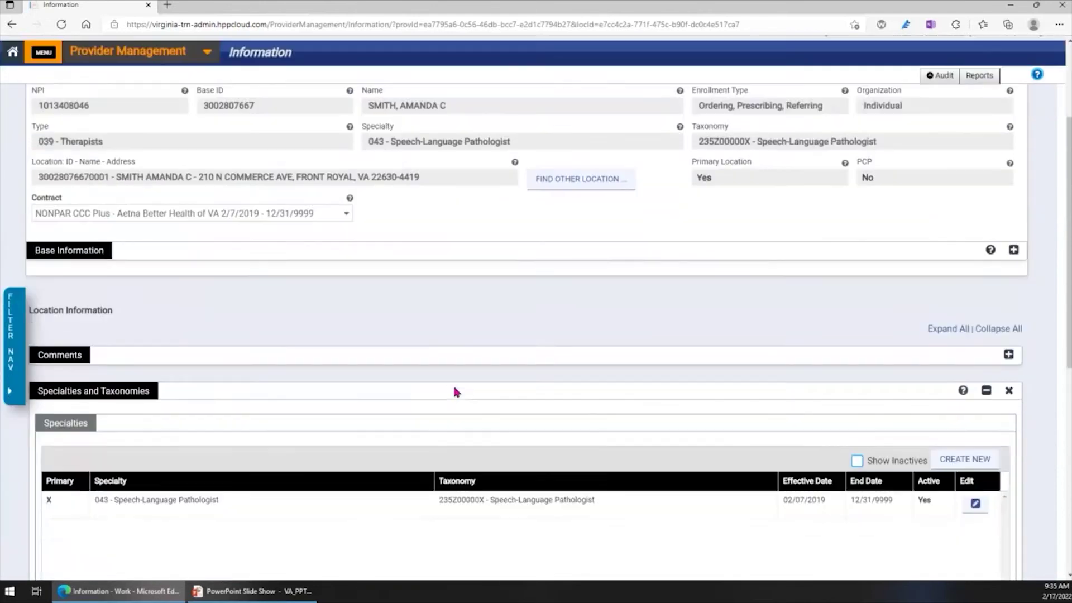
left_click(11, 303)
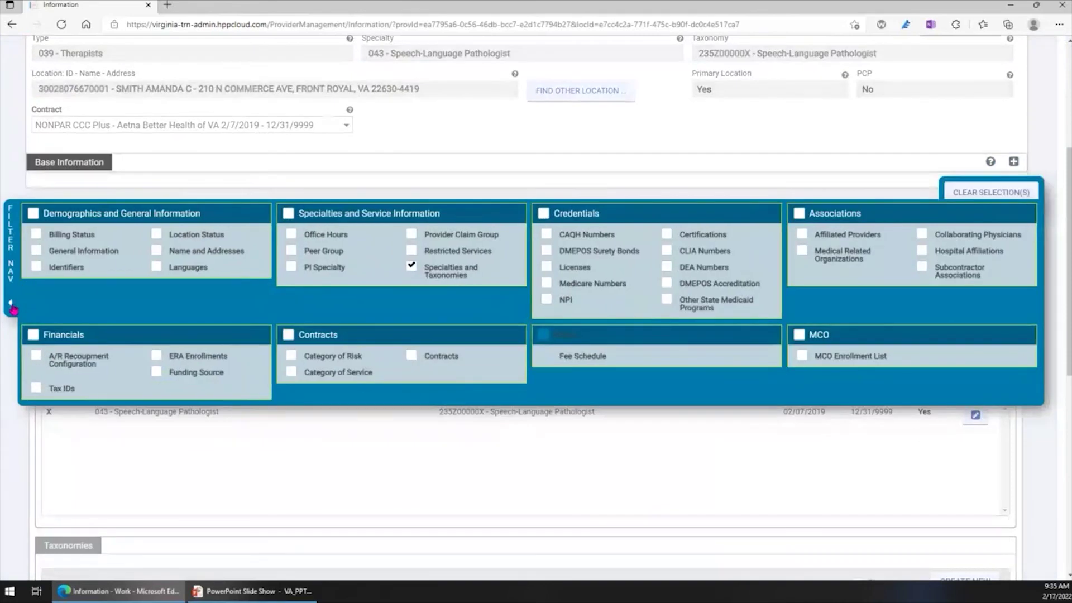
left_click(412, 270)
left_click(158, 252)
left_click(11, 306)
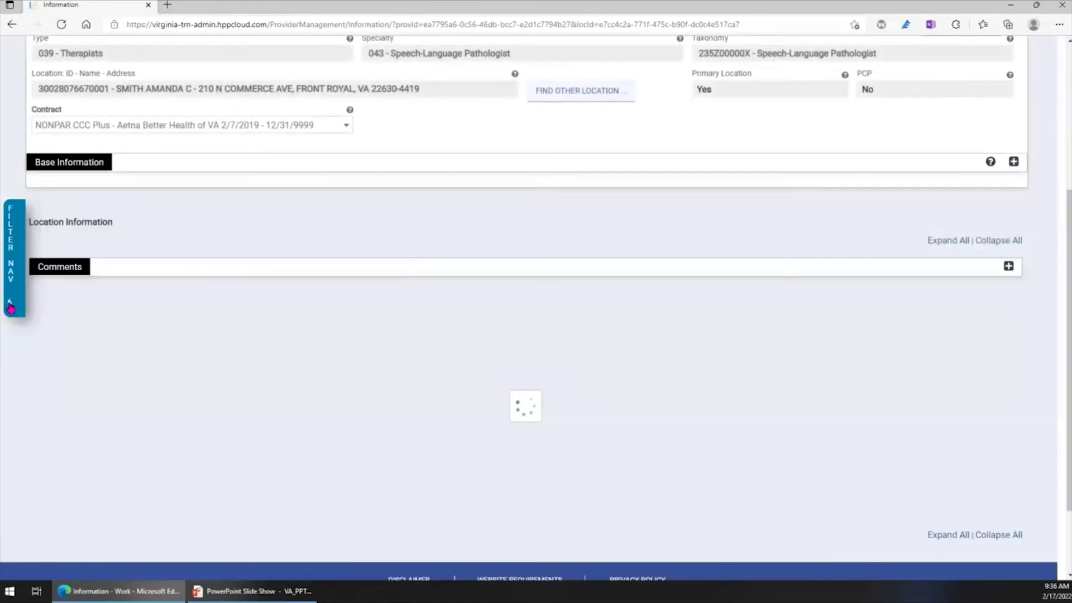
left_click(532, 410)
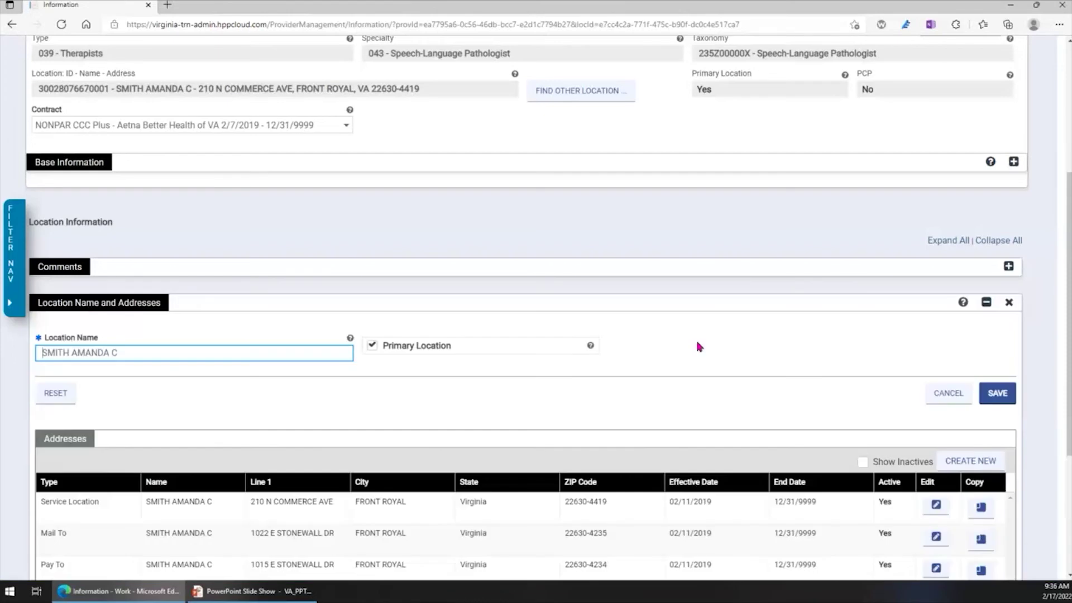
Examine the Service Location, Mail To and Pay To entries in the Addresses list of the provider's location.
scroll(700, 346, "down", 2)
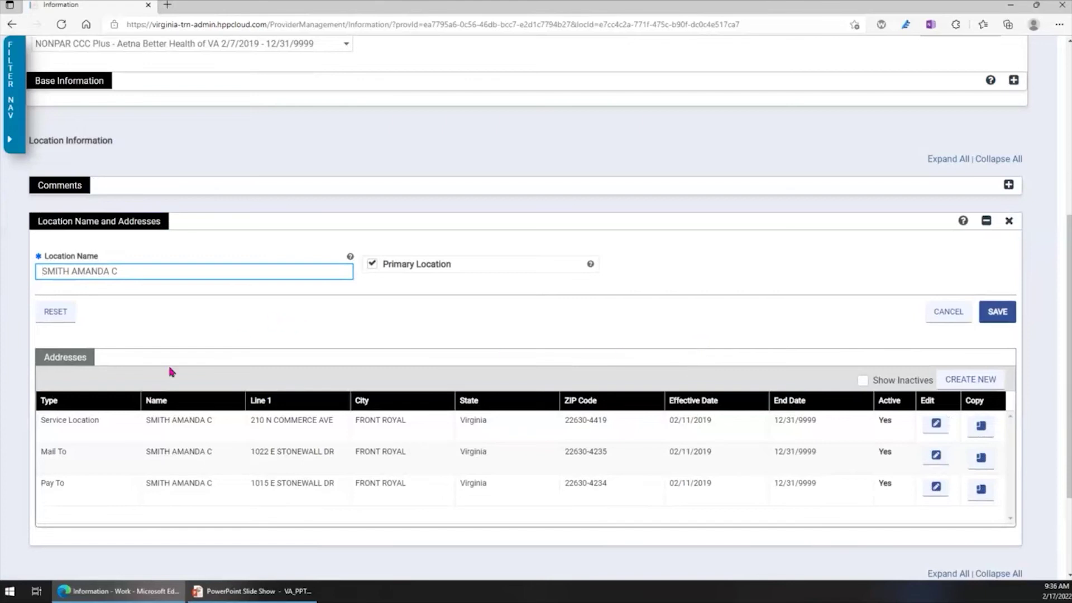
left_click(103, 427)
left_click(91, 461)
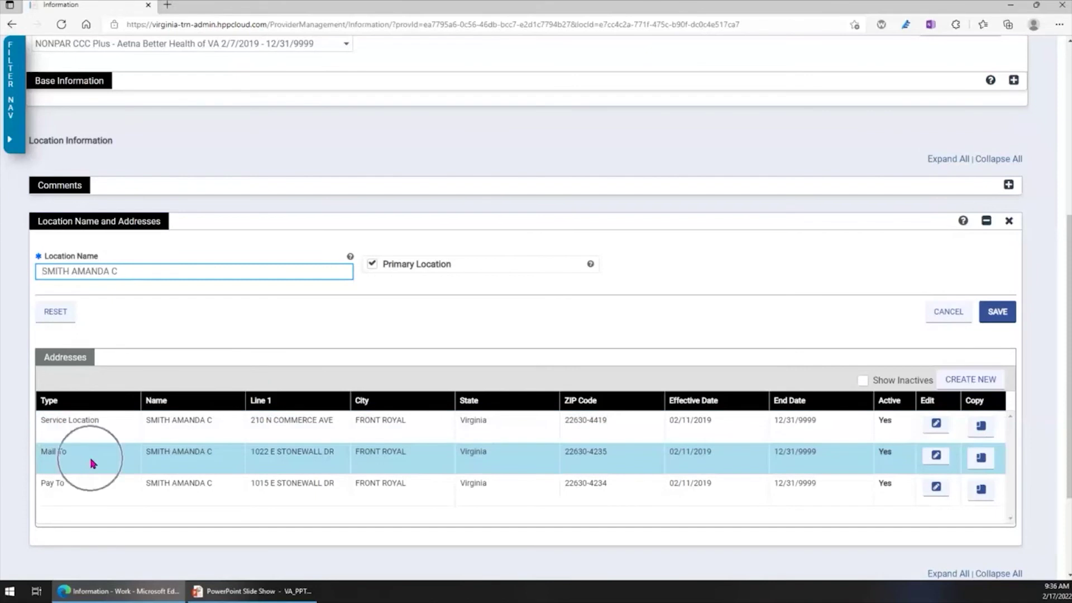
left_click(92, 465)
left_click(76, 492)
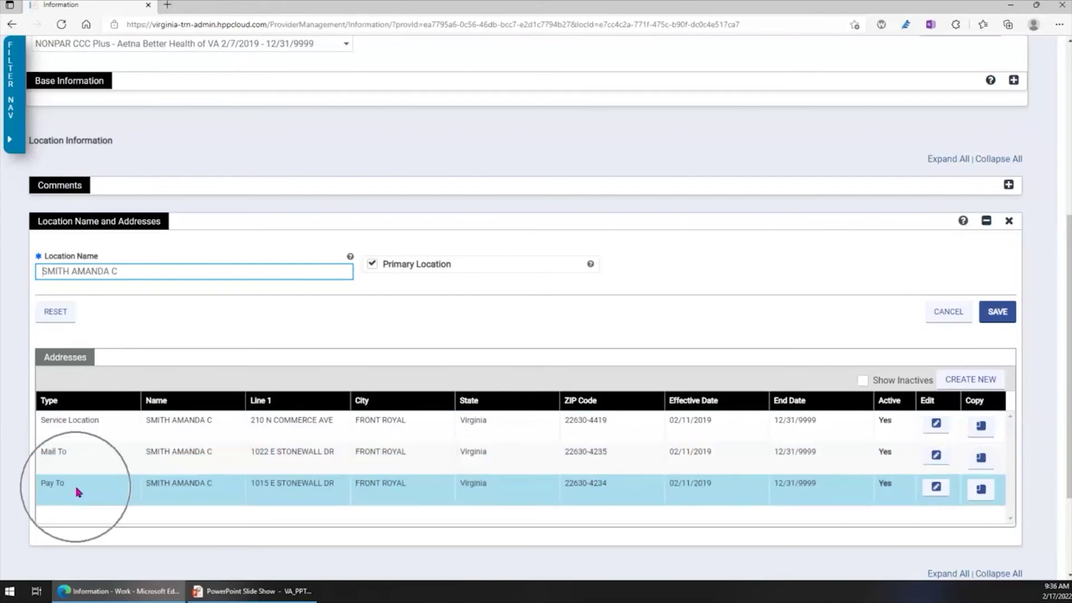
left_click(77, 491)
left_click(110, 466)
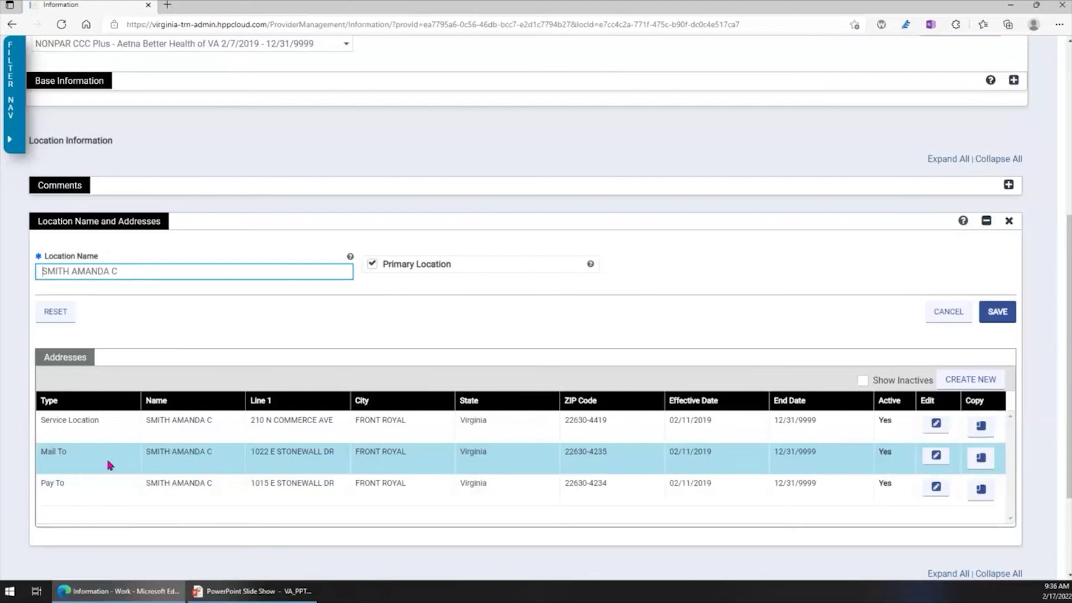
left_click(110, 465)
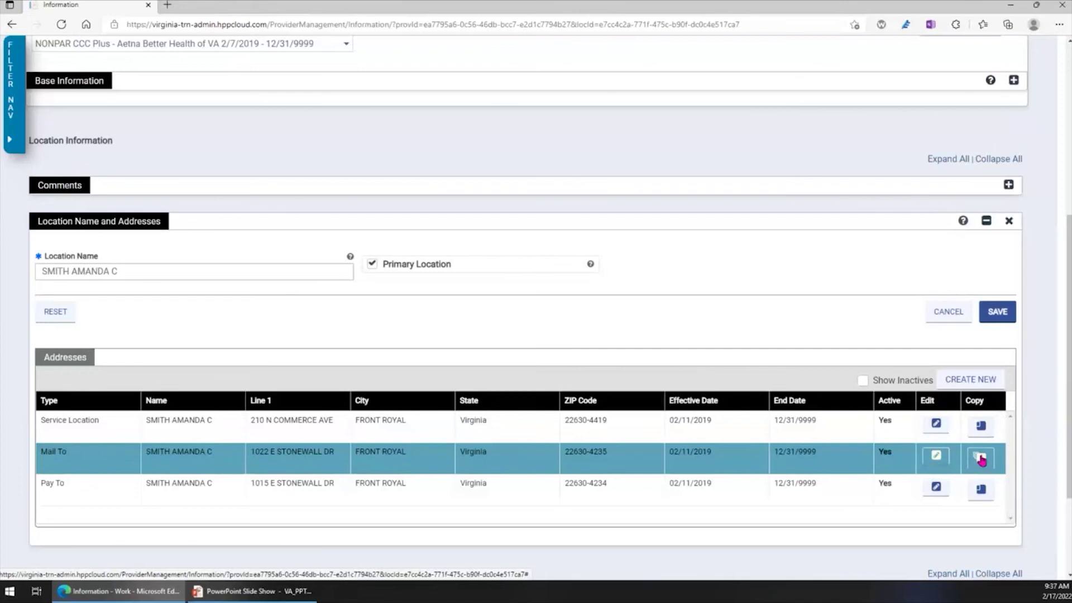
Edit the Mail To address, change the street number in Address Line 1, and save the address.
left_click(937, 456)
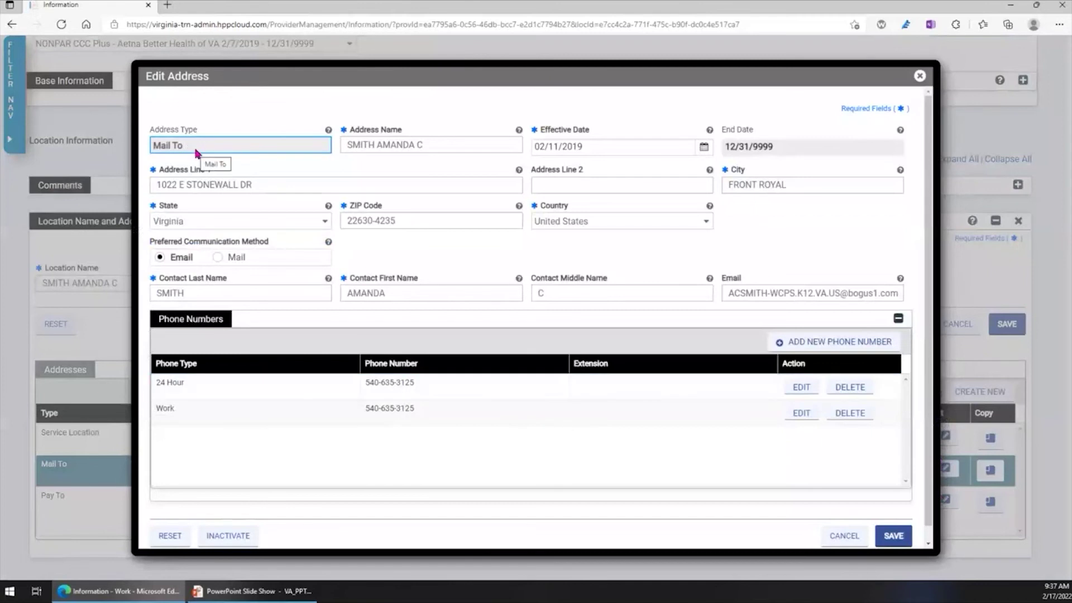
left_click(180, 185)
type("E")
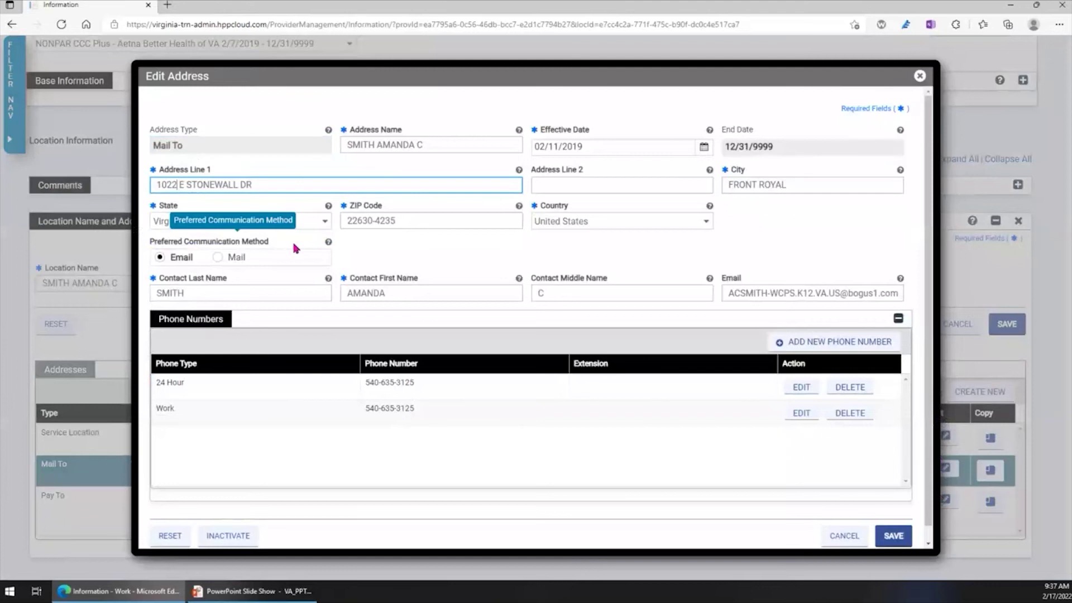
key("BackSpace")
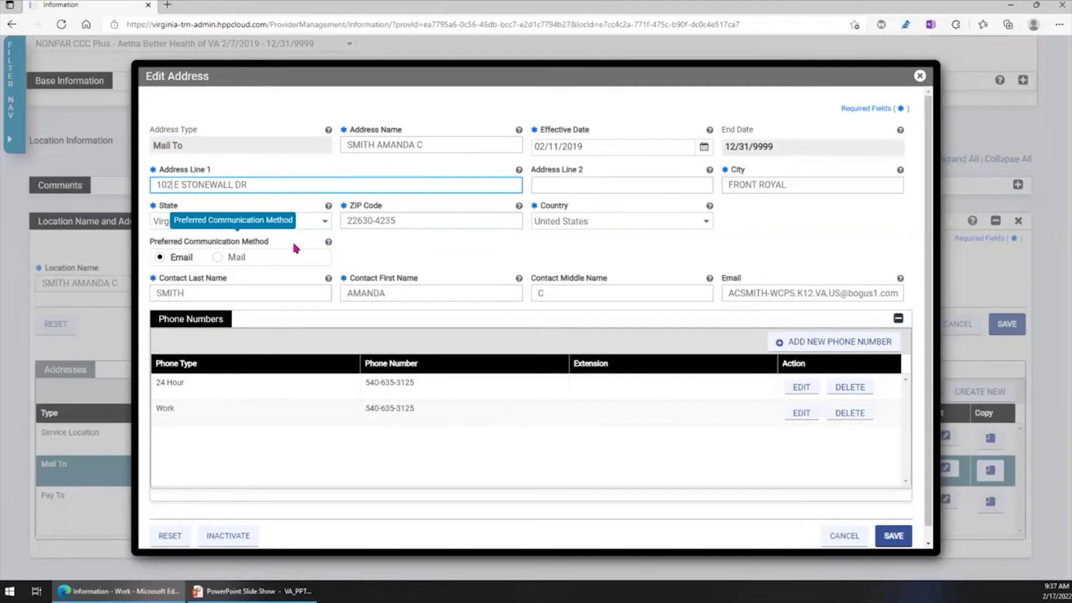
key("BackSpace")
type("20")
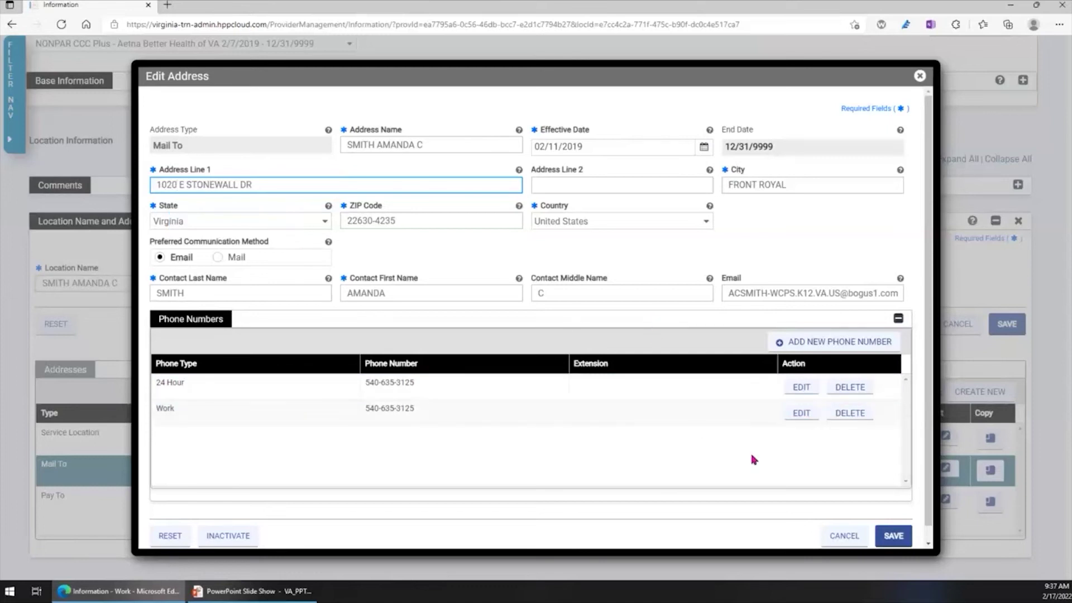
left_click(820, 480)
left_click(893, 536)
left_click(885, 536)
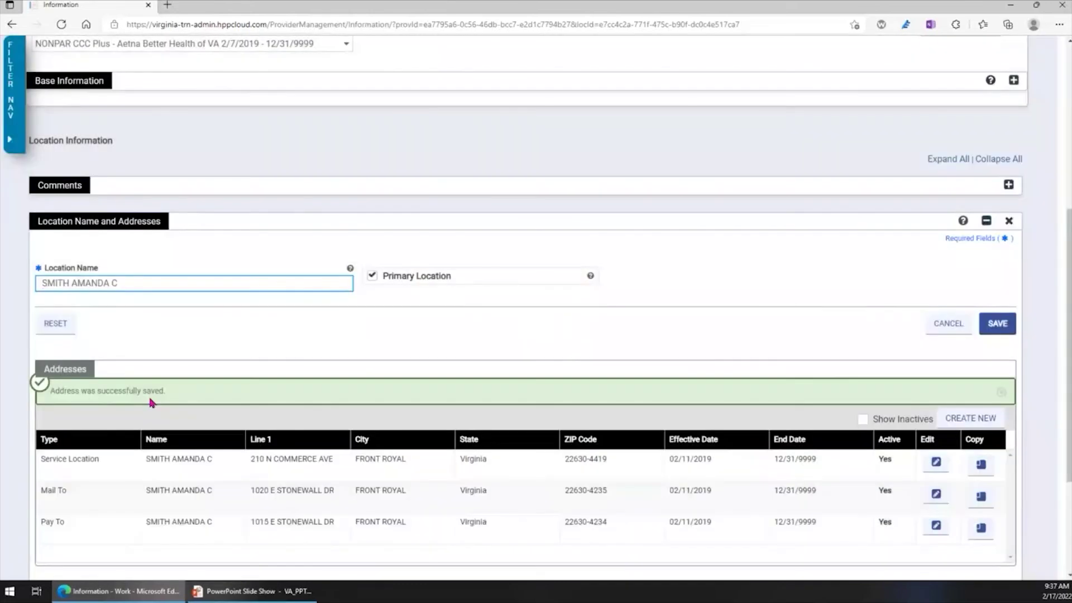
scroll(150, 402, "down", 3)
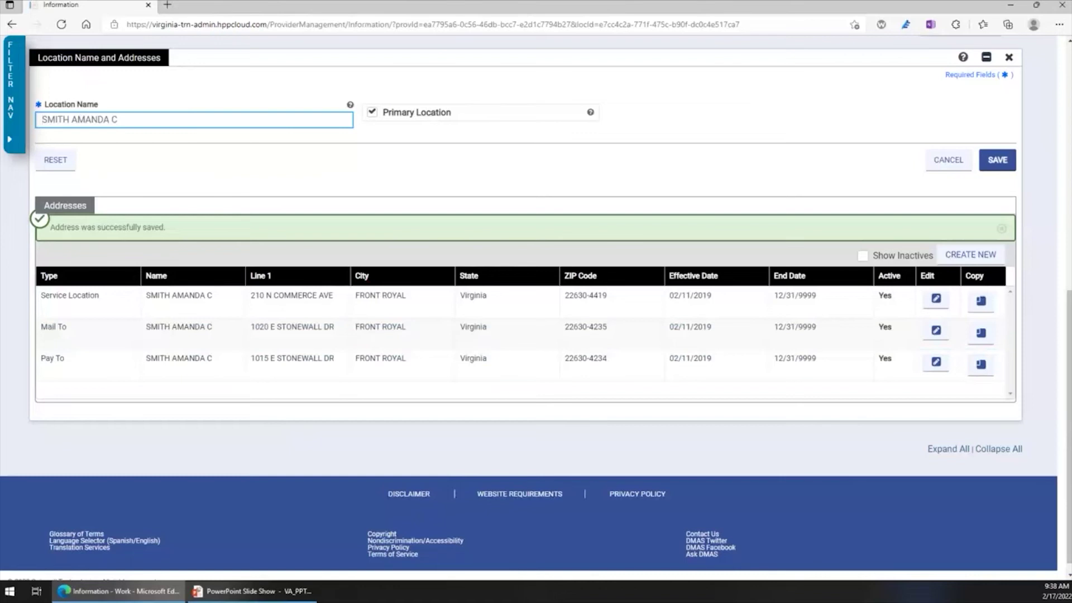
left_click(134, 229)
left_click(134, 229)
Open the audit window for the provider record.
scroll(304, 447, "up", 6)
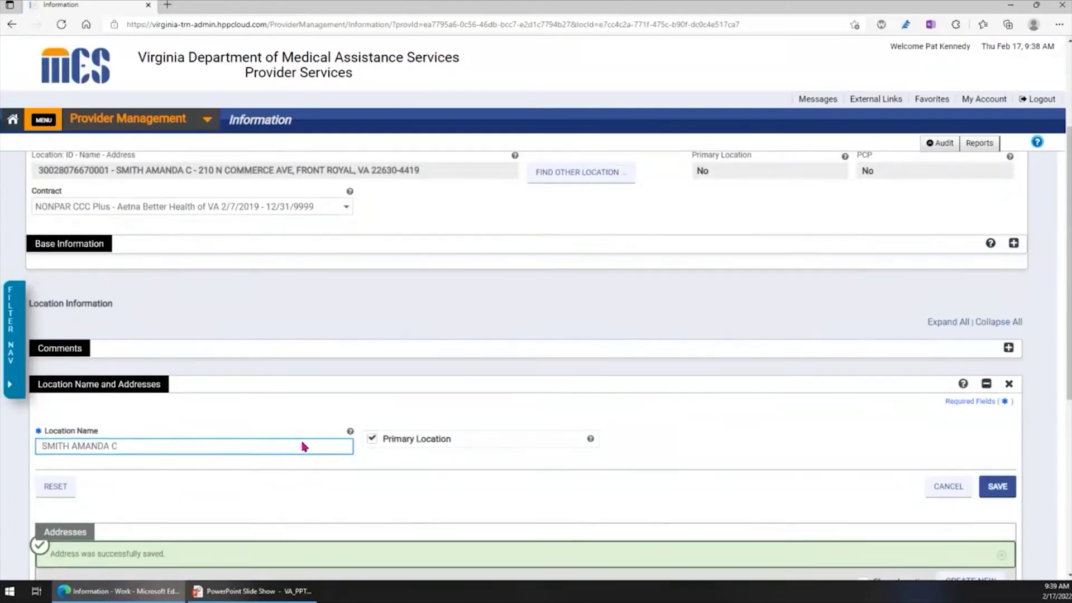
scroll(304, 447, "up", 3)
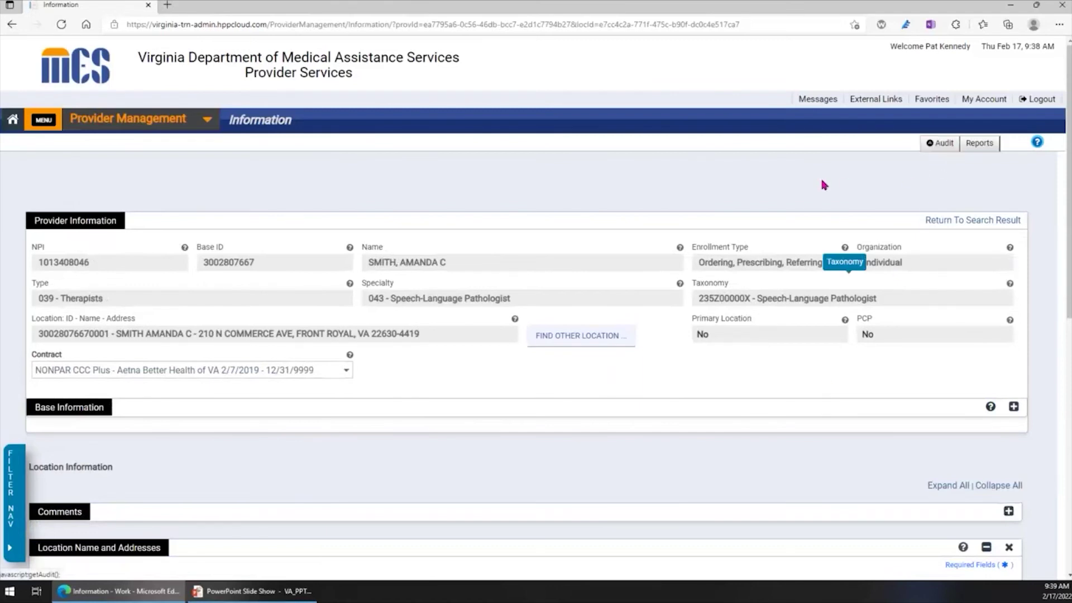
left_click(938, 145)
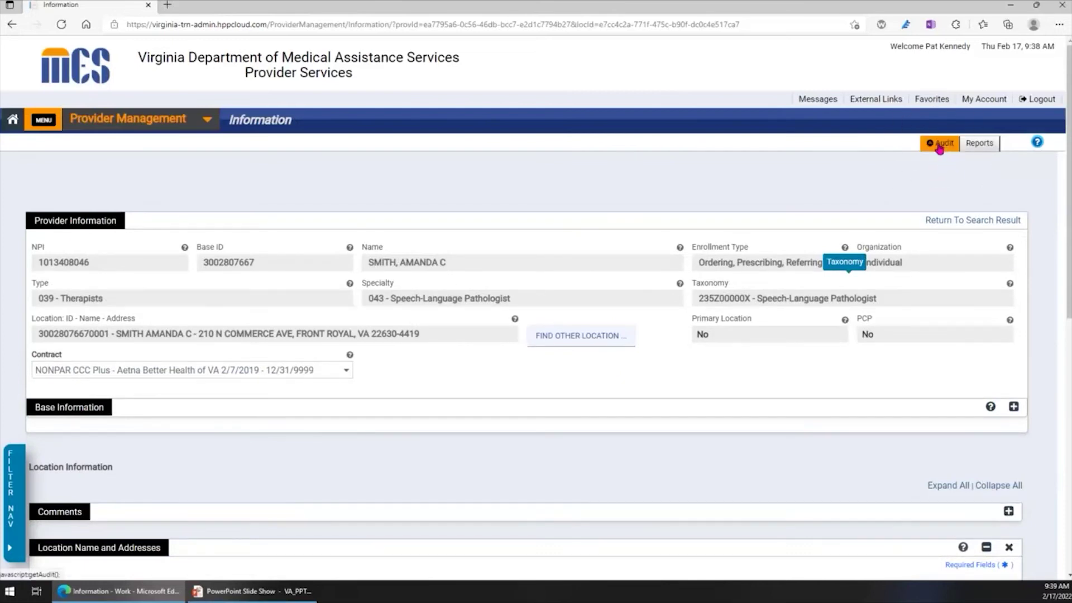
left_click(939, 146)
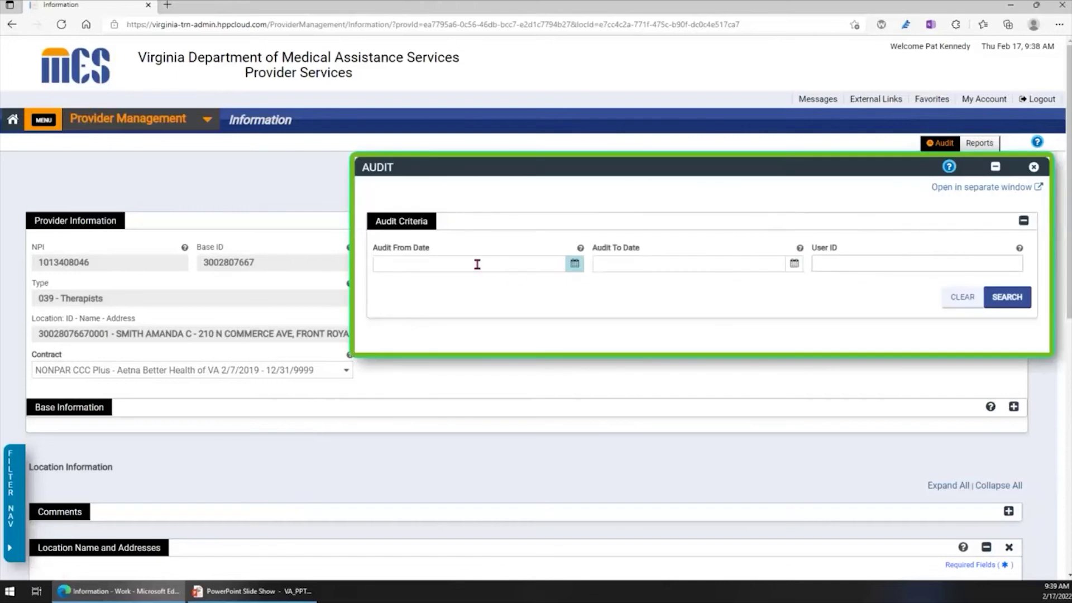
Search the audit history from 02/16/2022 to 02/17/2022, leaving the User ID blank.
left_click(477, 265)
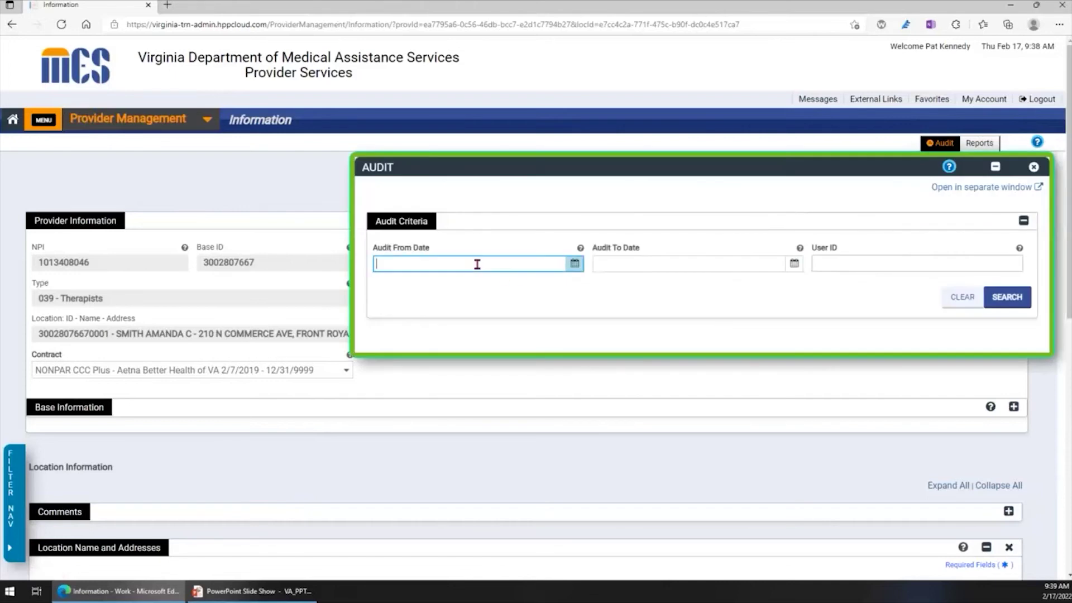
left_click(576, 264)
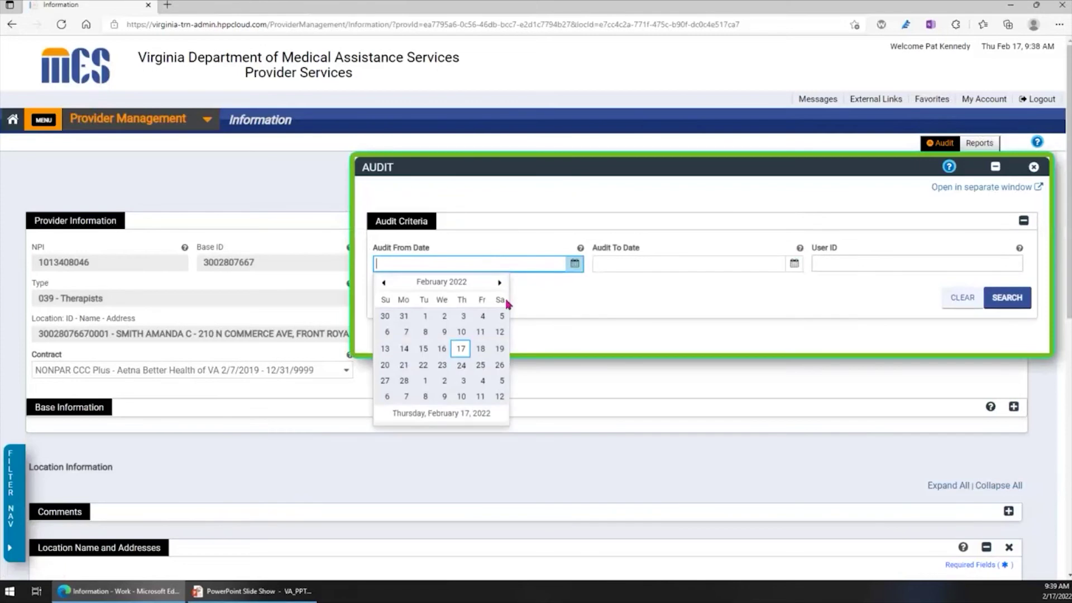
left_click(441, 350)
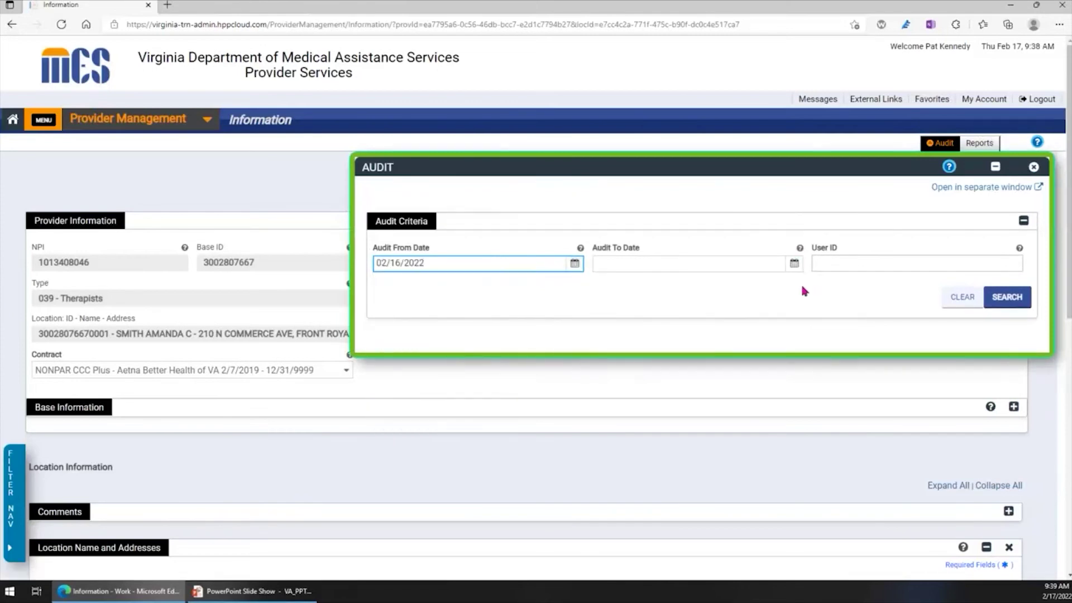
left_click(795, 268)
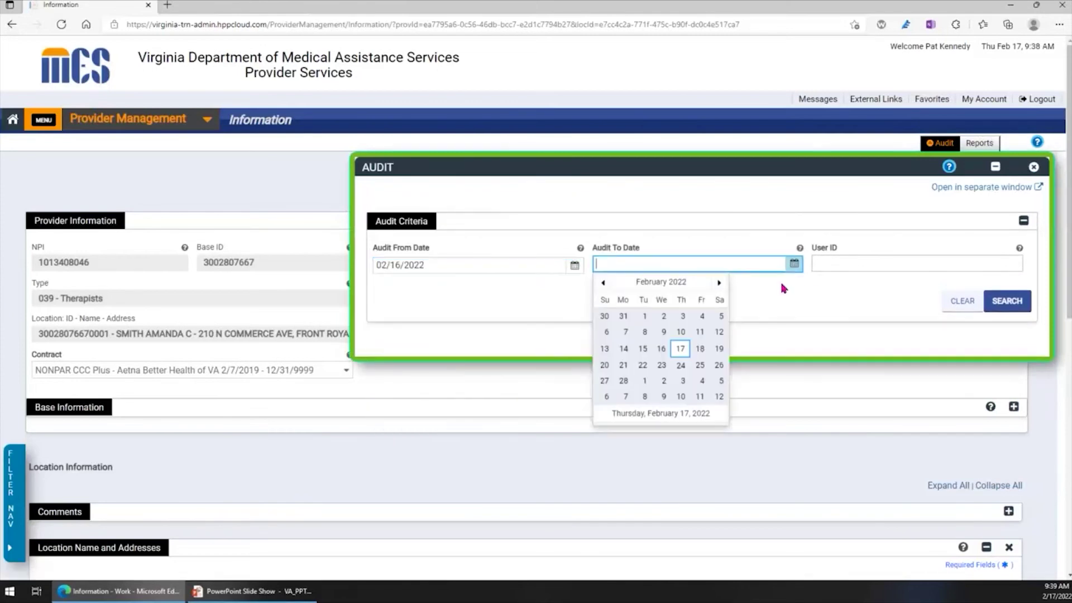
left_click(681, 349)
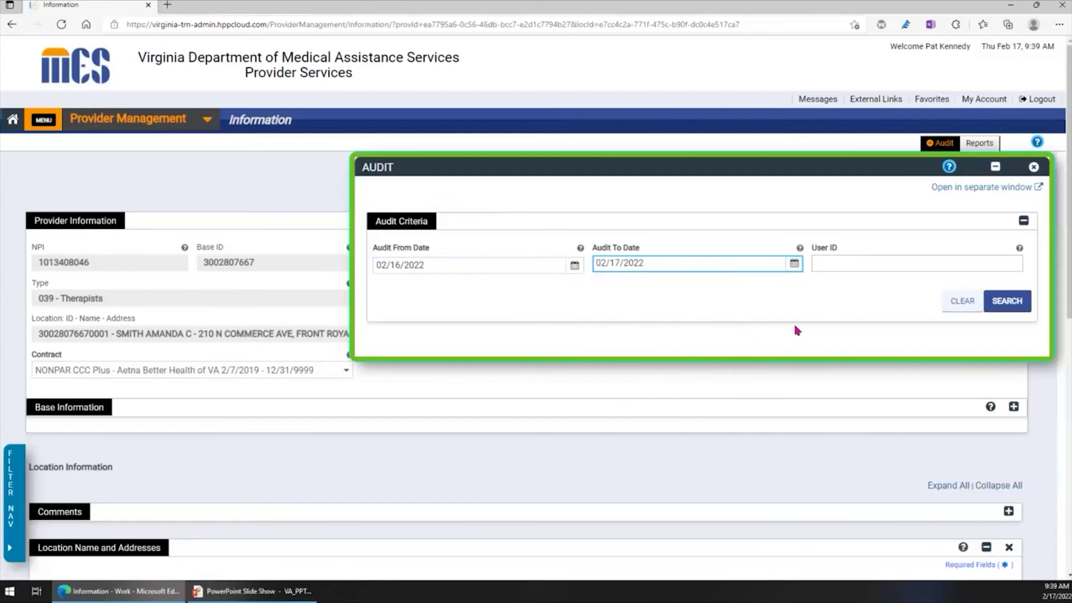
left_click(841, 265)
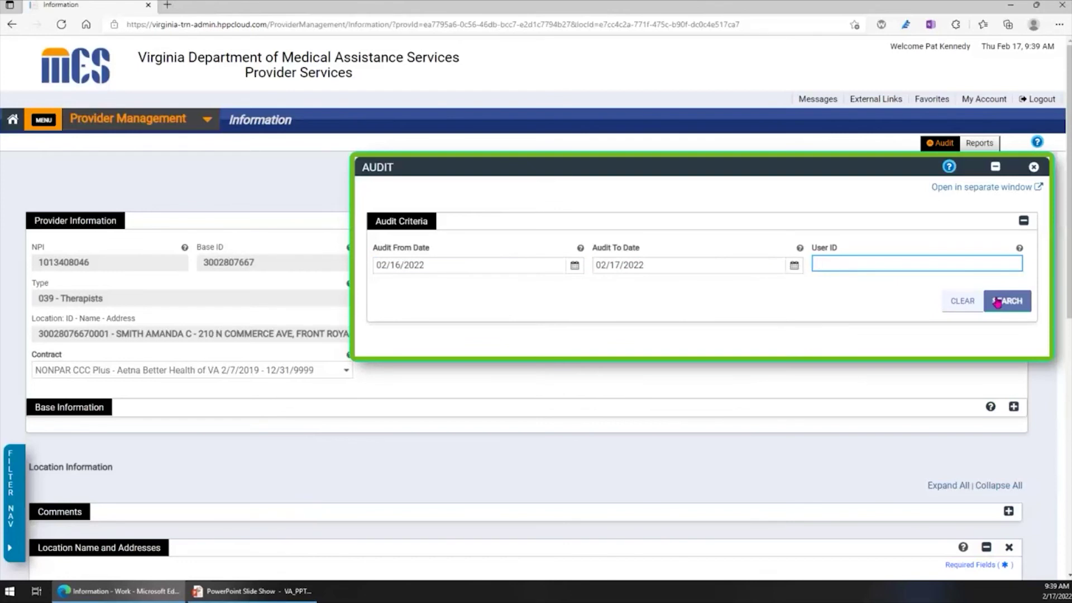
left_click(998, 302)
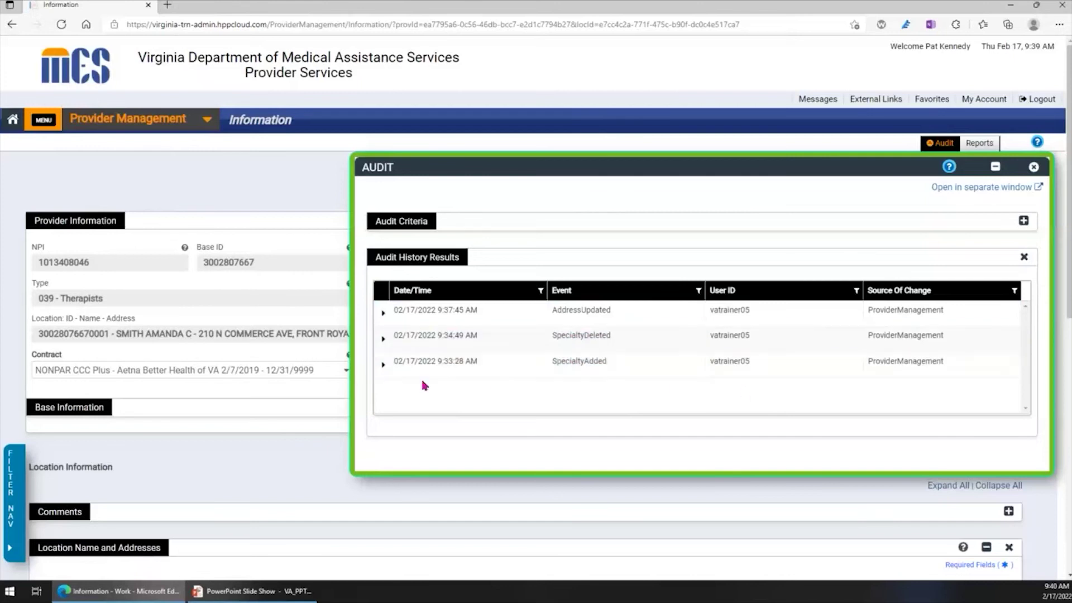
Expand the SpecialtyAdded event in the audit results and review the before and after values of its Specialty fields.
left_click(383, 369)
scroll(517, 382, "down", 1)
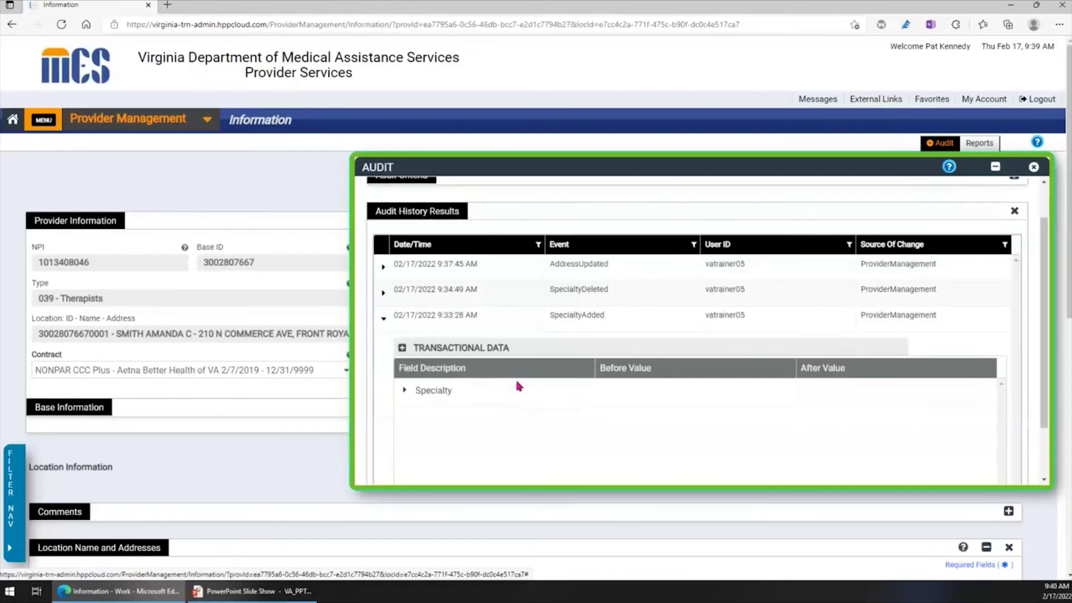
scroll(518, 386, "down", 1)
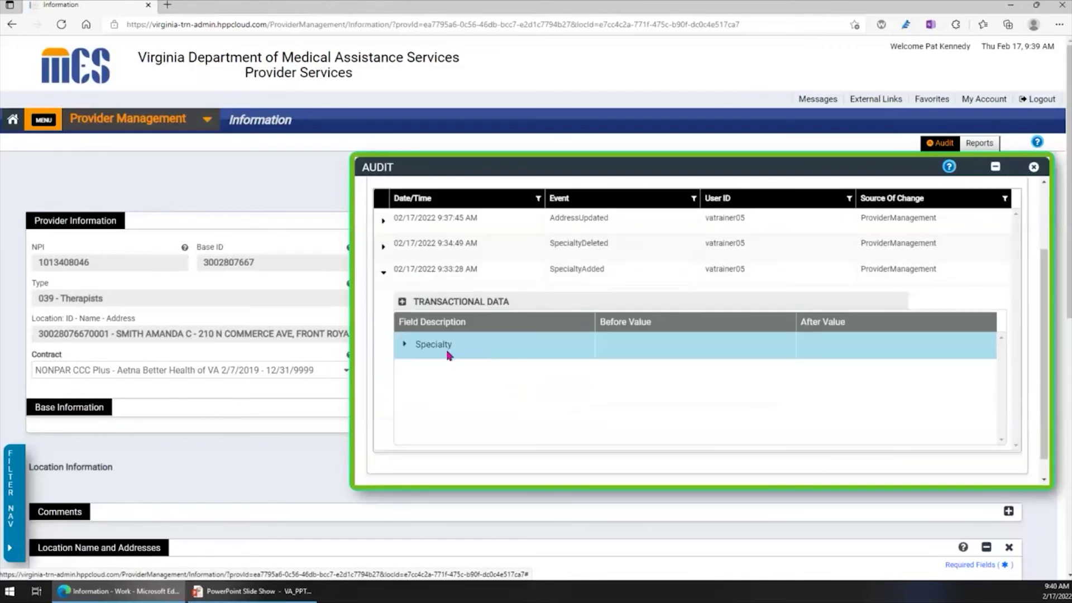
left_click(405, 345)
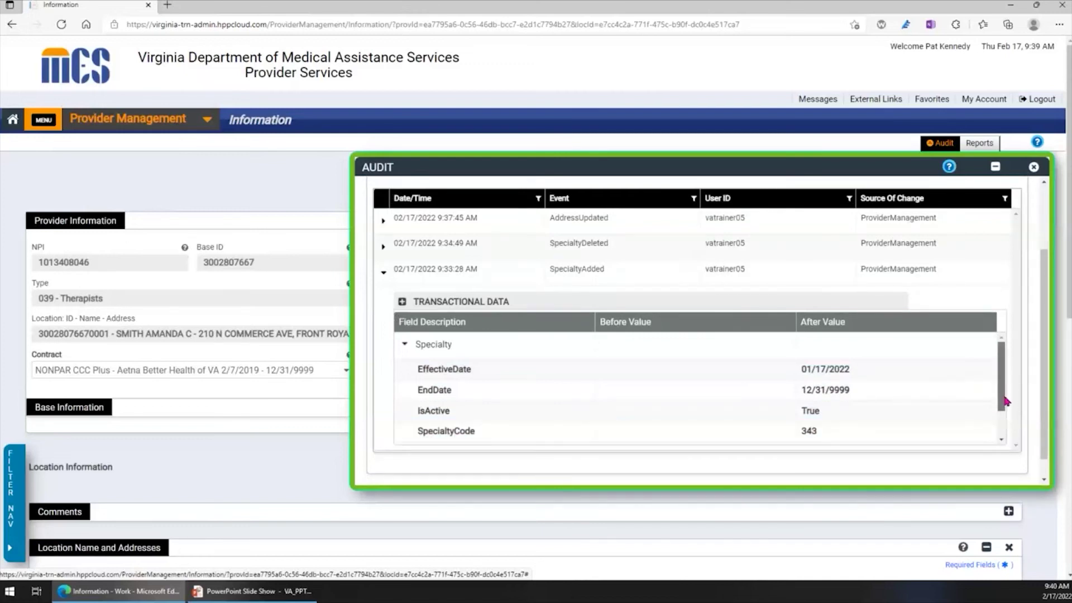
scroll(1004, 391, "down", 1)
scroll(1004, 393, "up", 1)
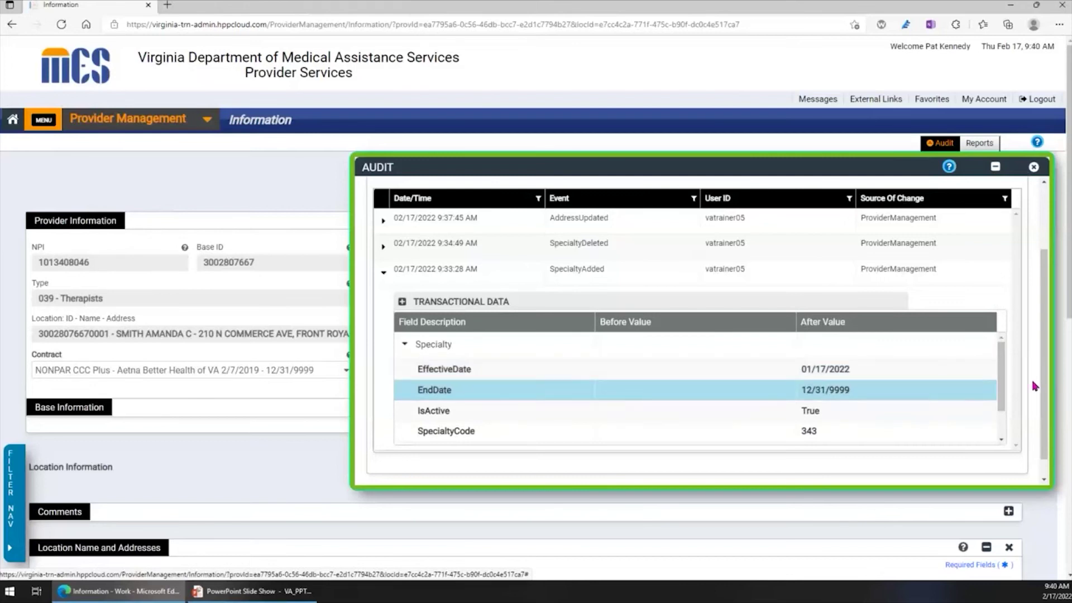
Review the SpecialtyAdded event's Specialty fields from EffectiveDate to TaxonomyCode and collapse the Specialty group.
scroll(993, 410, "down", 1)
scroll(991, 424, "down", 1)
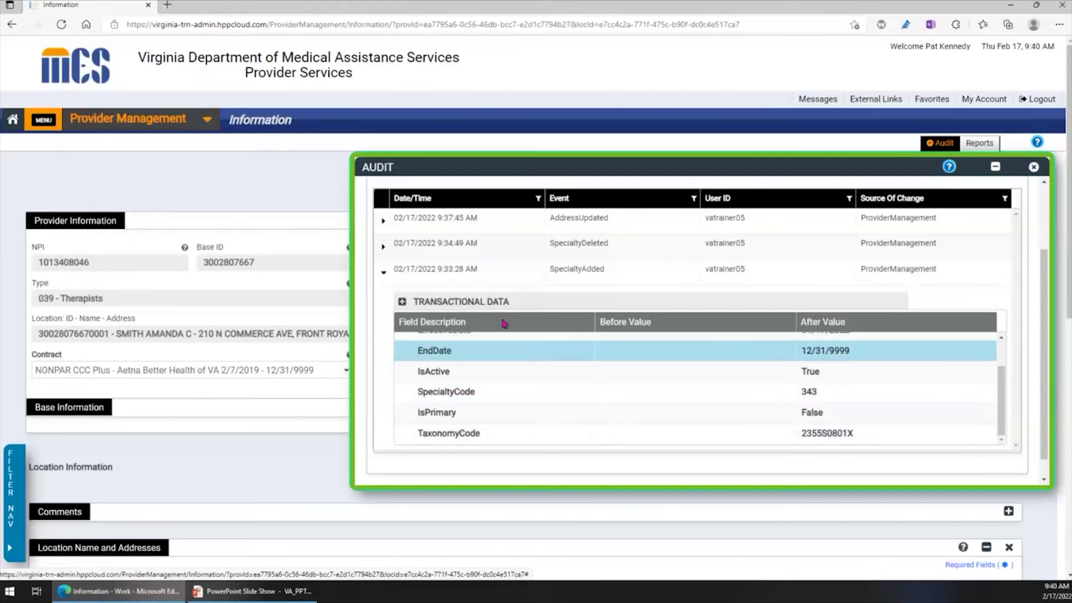
scroll(394, 346, "up", 2)
scroll(394, 346, "down", 2)
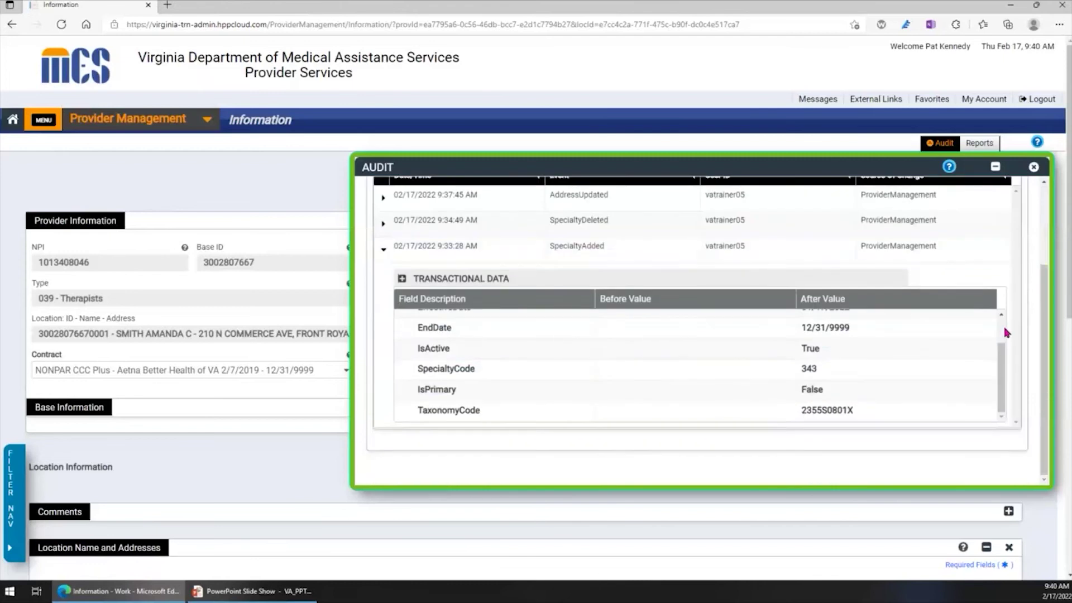
scroll(1007, 333, "up", 2)
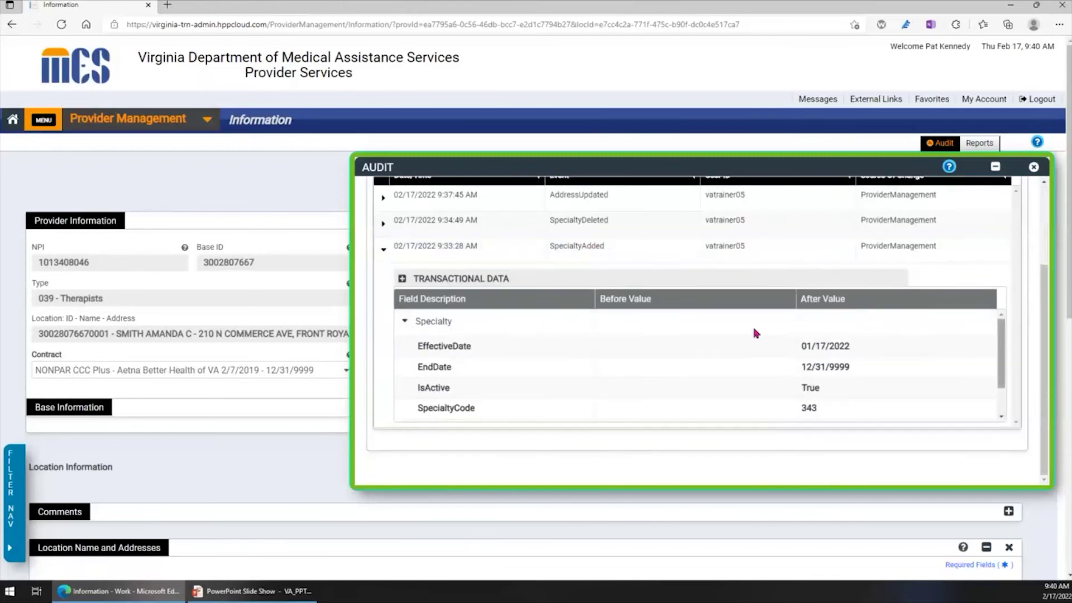
left_click(403, 323)
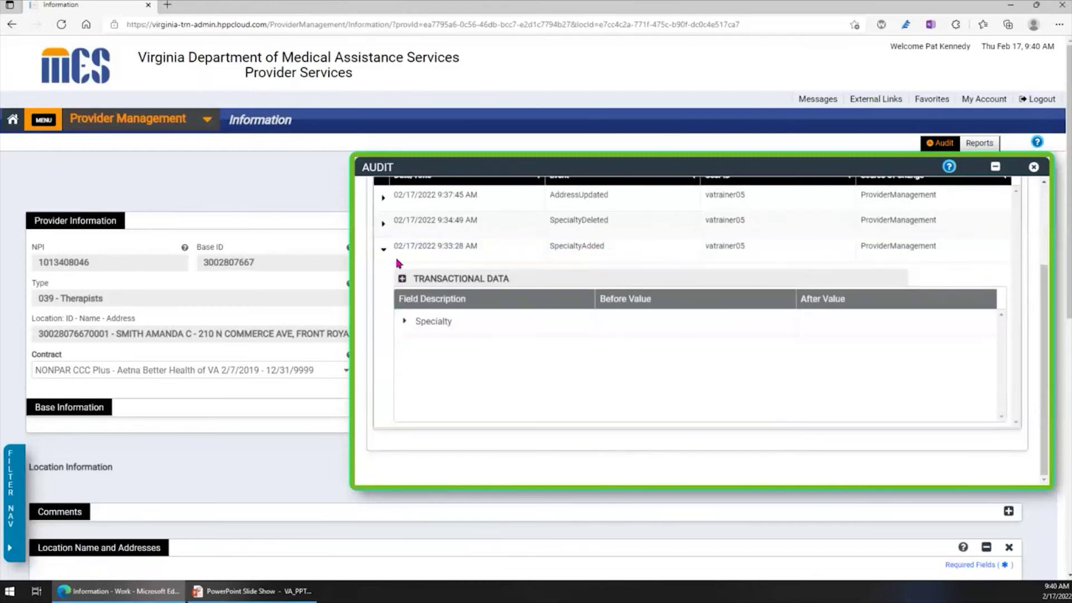
Expand the AddressUpdated event, compare the before and after values of its Address fields, and collapse the AddressUpdated and SpecialtyAdded events.
left_click(383, 203)
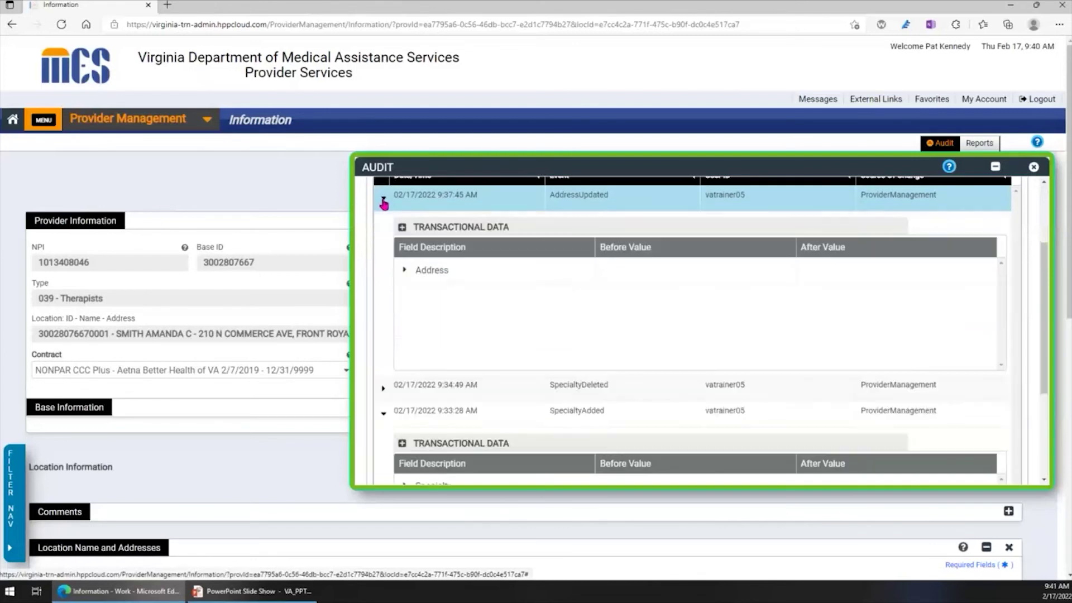
left_click(405, 272)
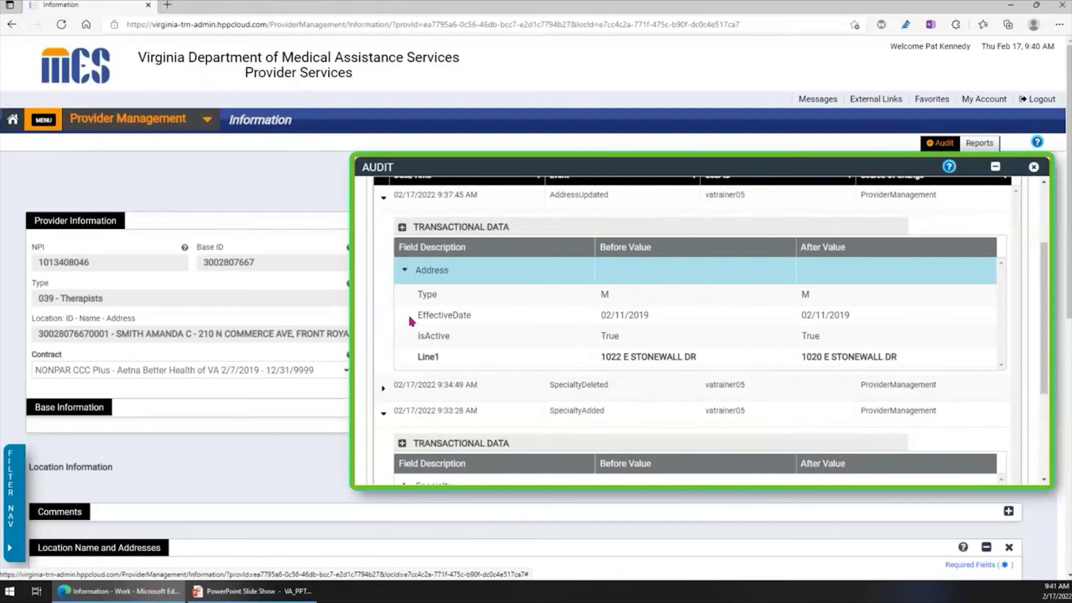
scroll(854, 348, "down", 2)
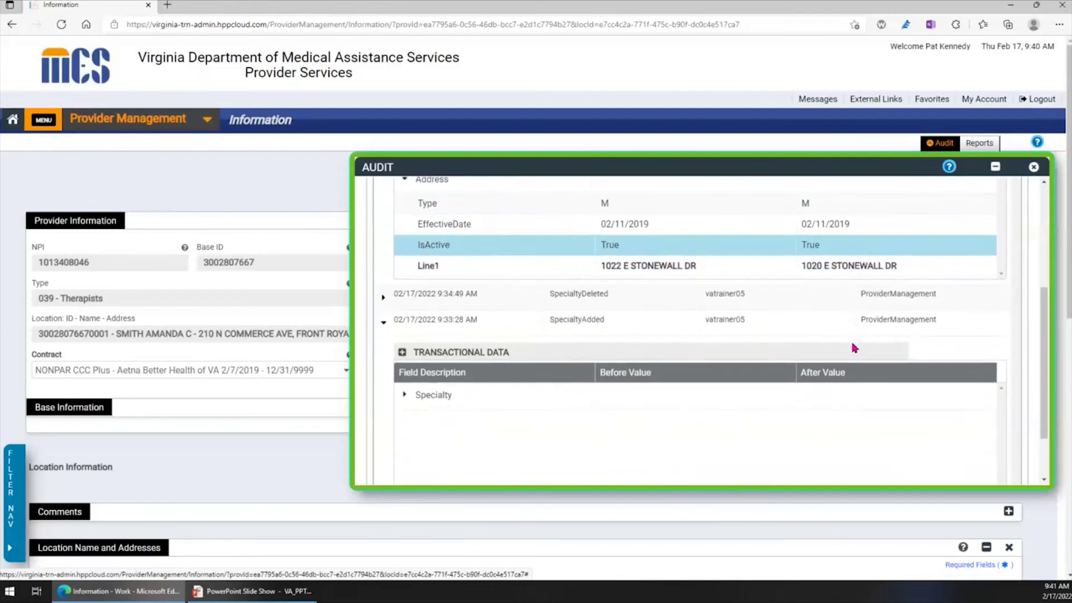
scroll(853, 348, "up", 4)
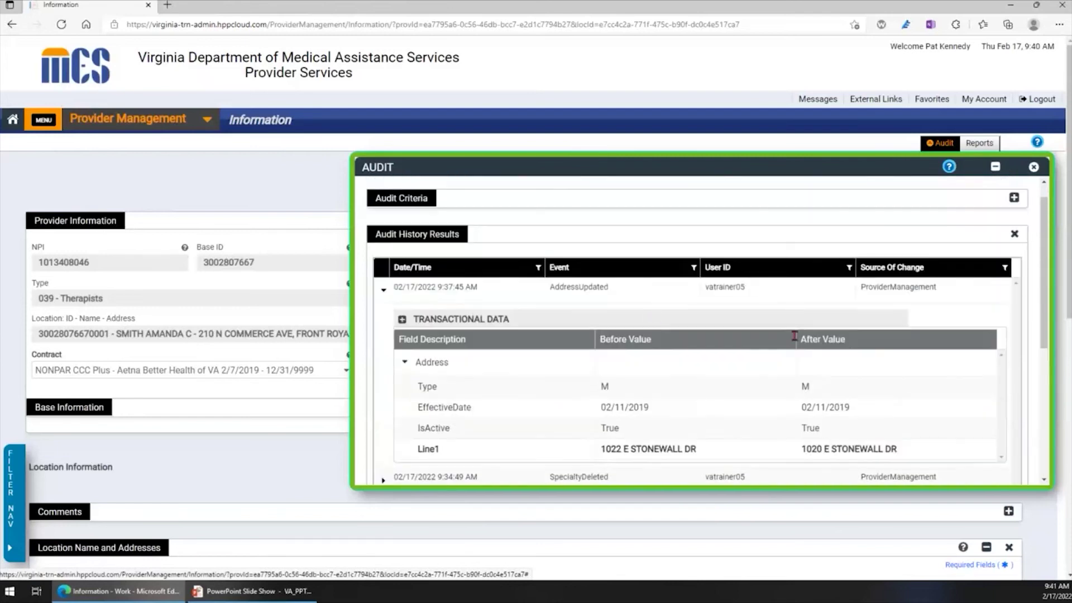
left_click(382, 292)
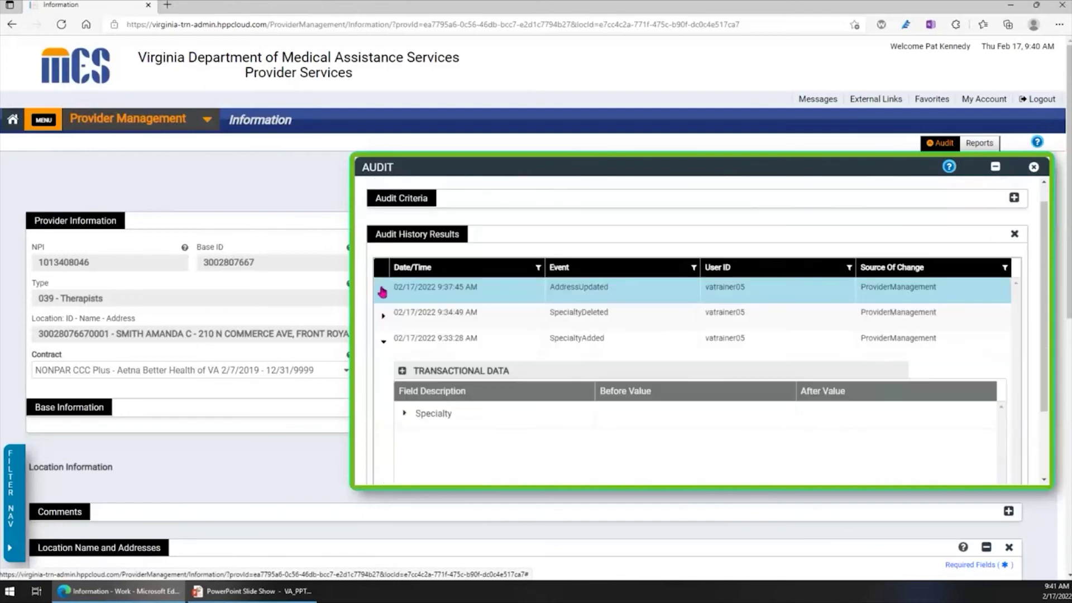
left_click(385, 343)
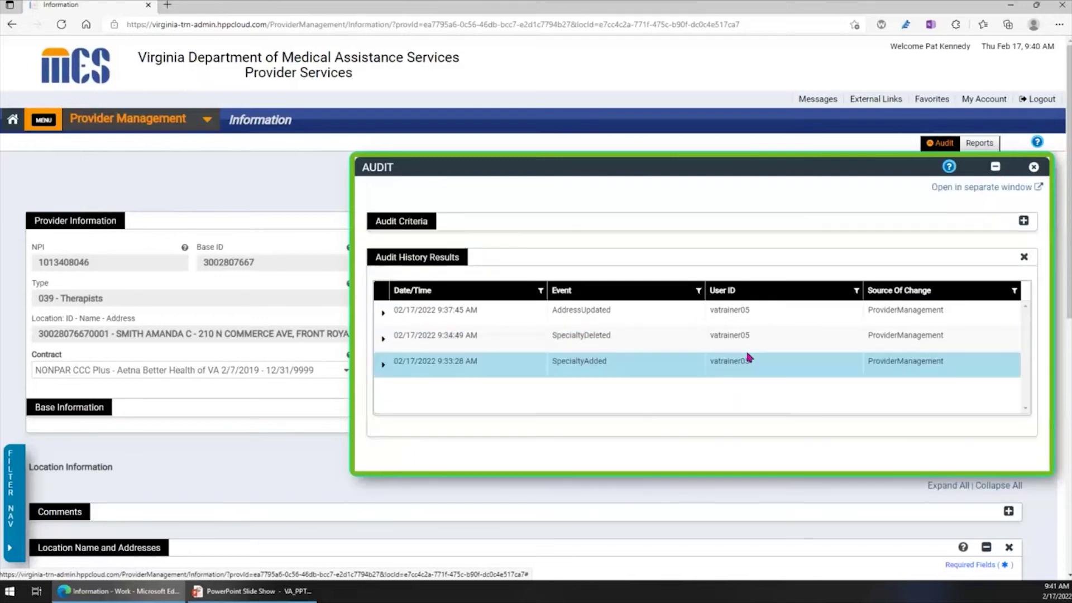
Close the audit history results and rerun the audit search for 02/16/2022 to 02/17/2022 with a blank User ID.
left_click(1025, 258)
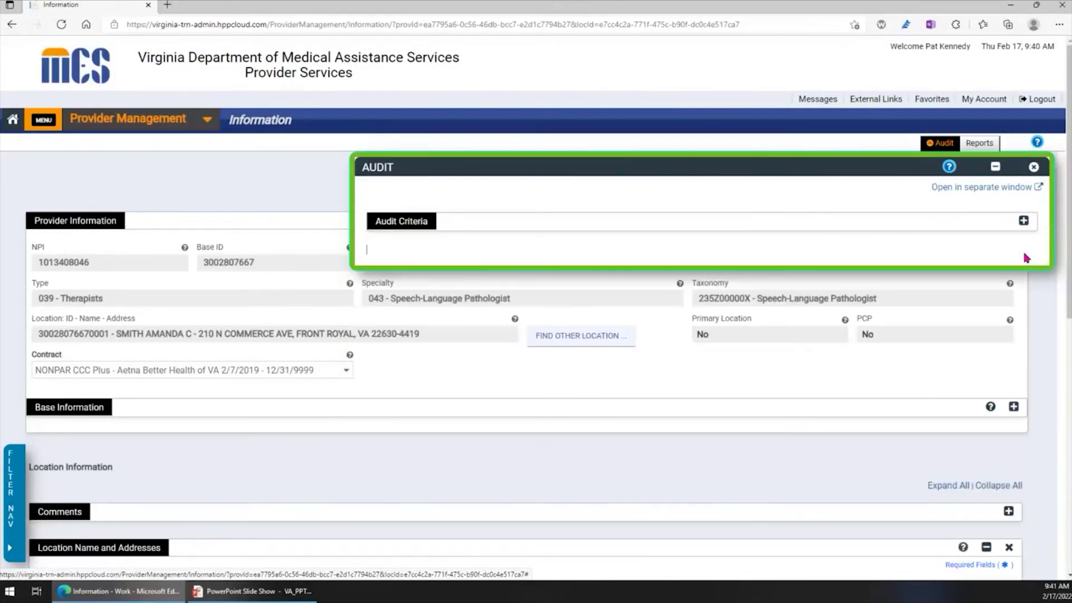
left_click(1024, 221)
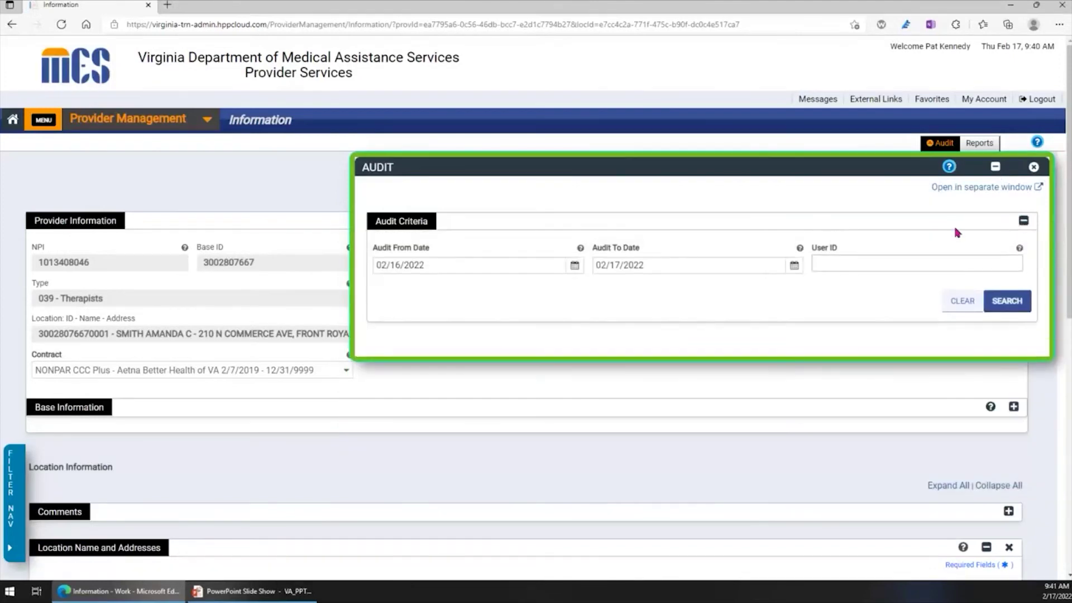
left_click(1004, 304)
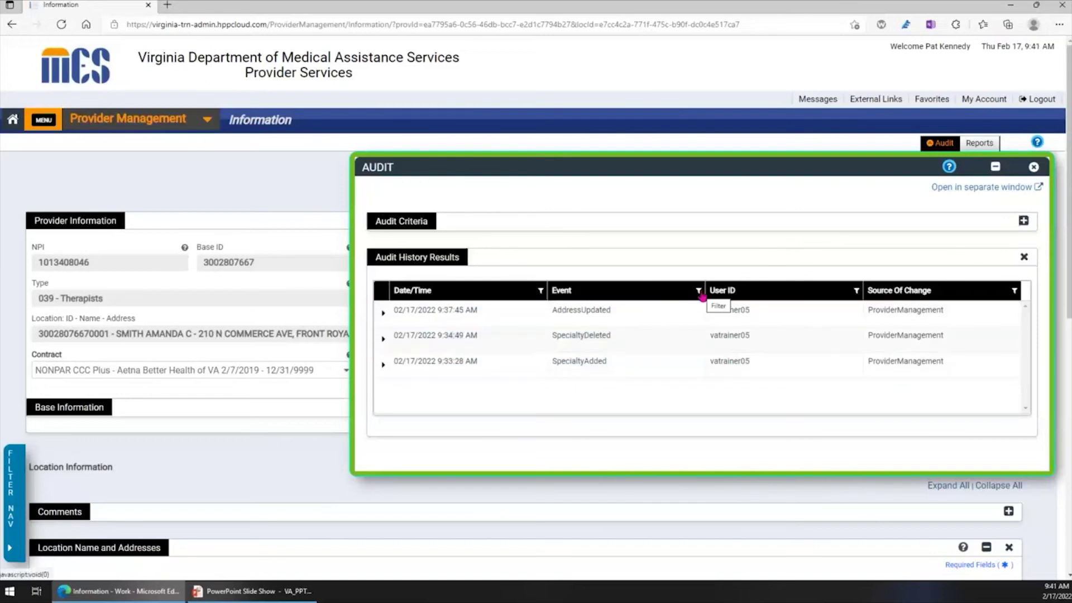
Examine the comparison operators available in the Date/Time filter of the audit results and dismiss the filter without applying it.
left_click(541, 292)
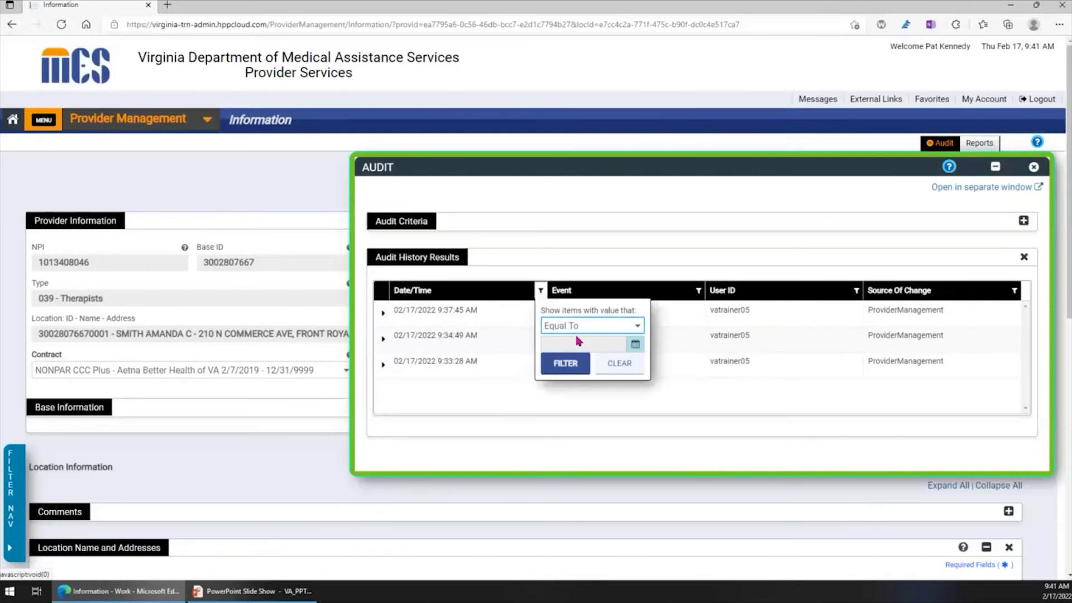
left_click(639, 330)
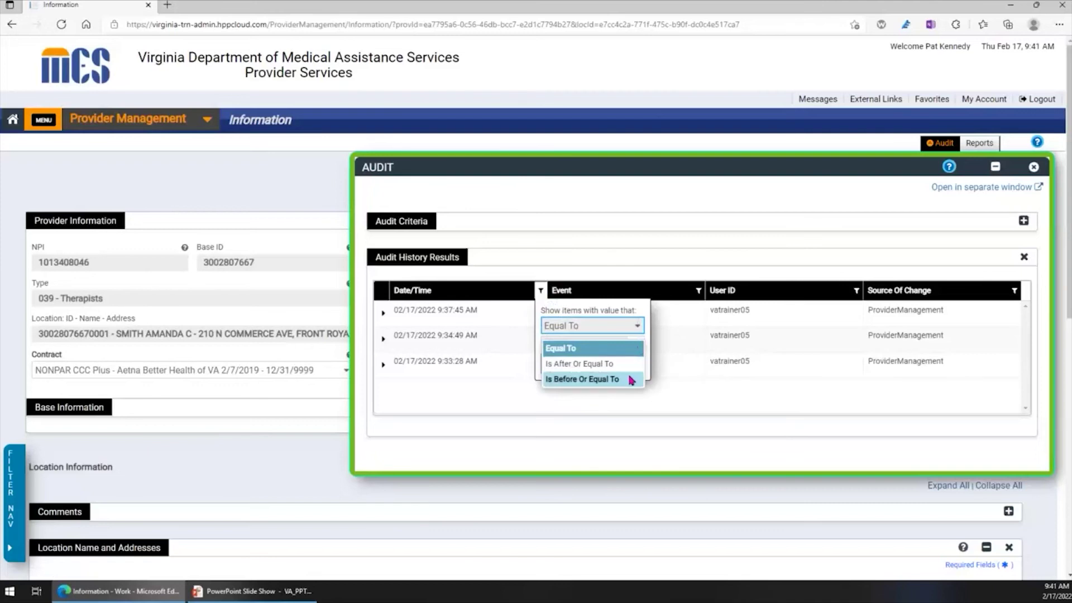
left_click(677, 390)
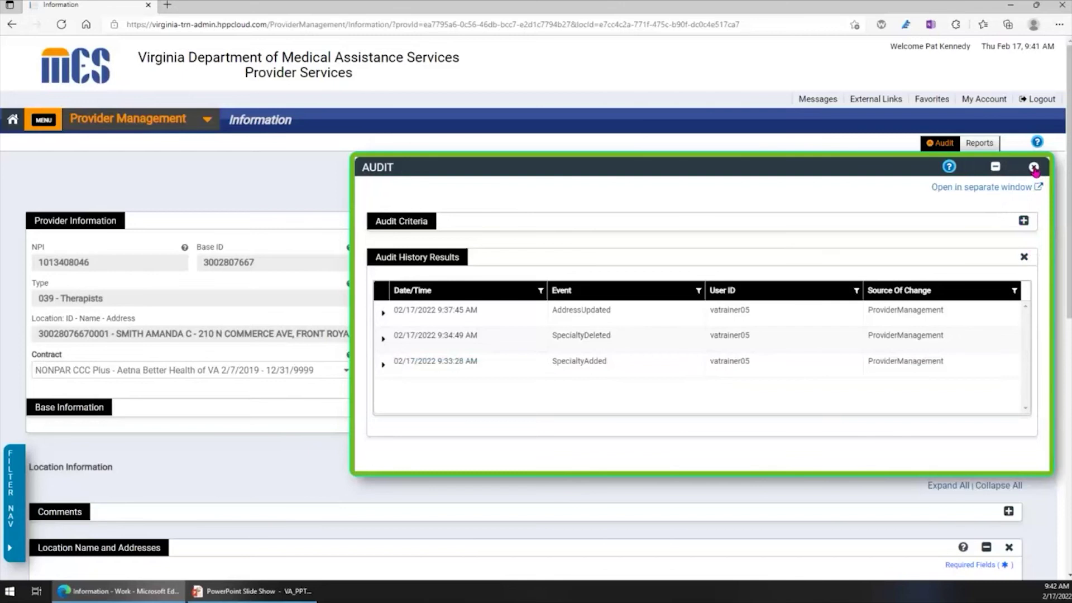
View the audit window's help page, close it, and close the audit window.
left_click(949, 166)
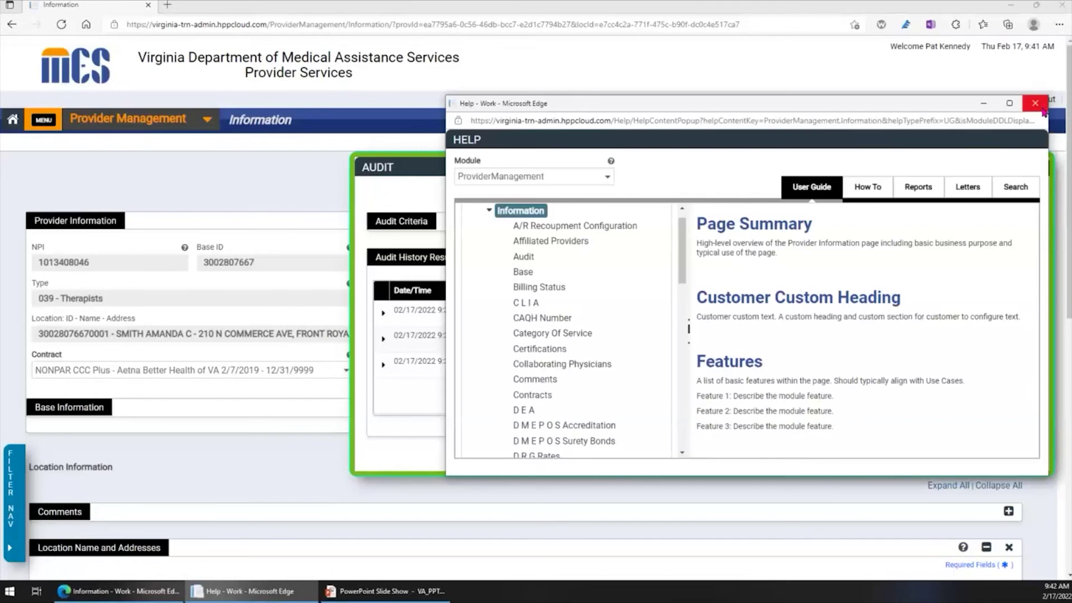
left_click(1035, 104)
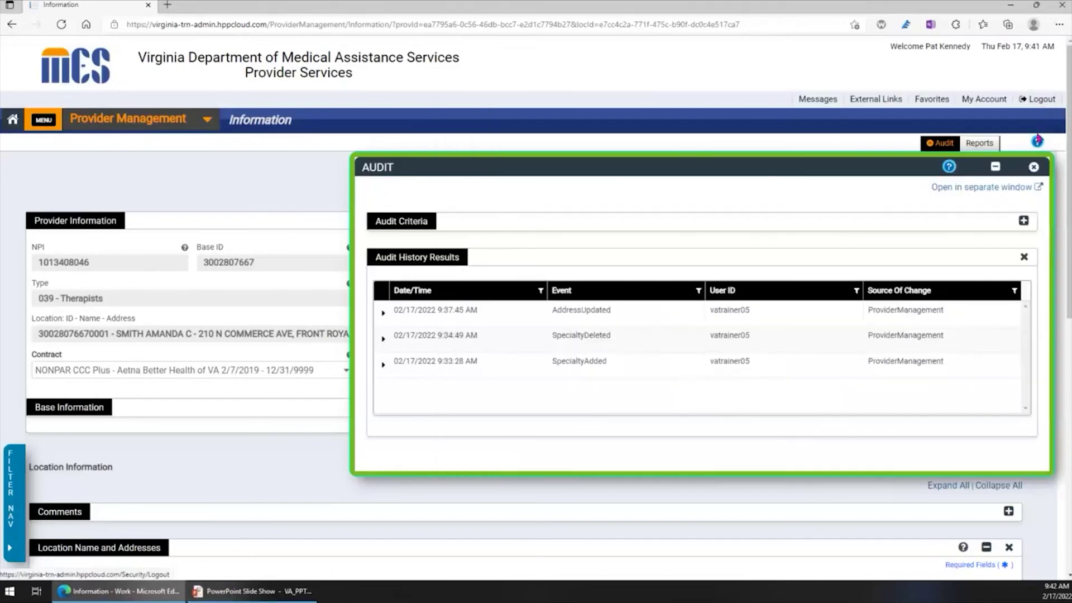
left_click(1034, 168)
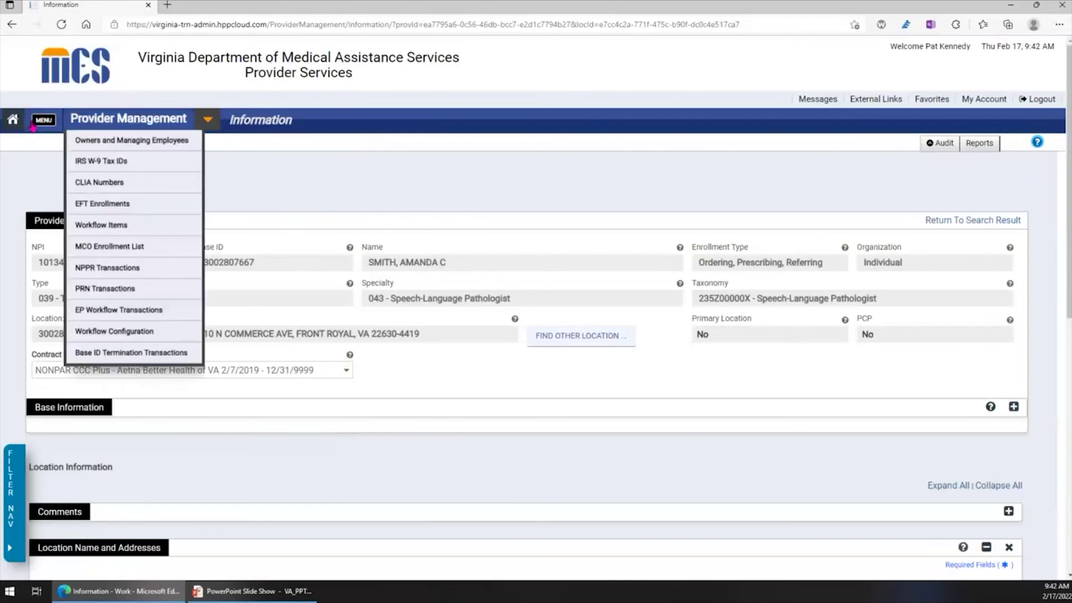
Return to the home page and open Rate Setting in Plan Management.
left_click(12, 120)
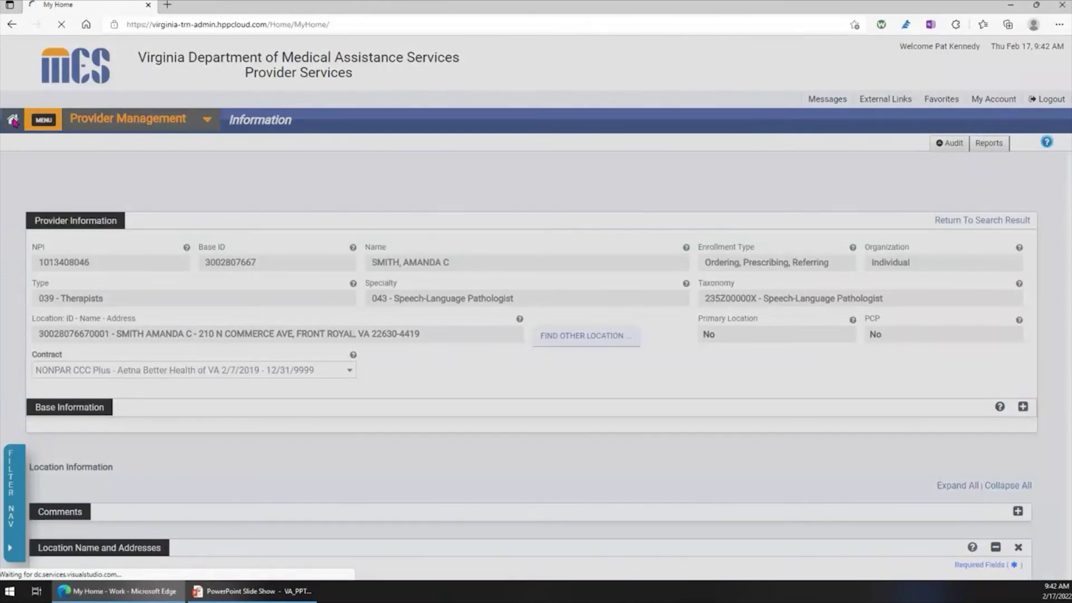
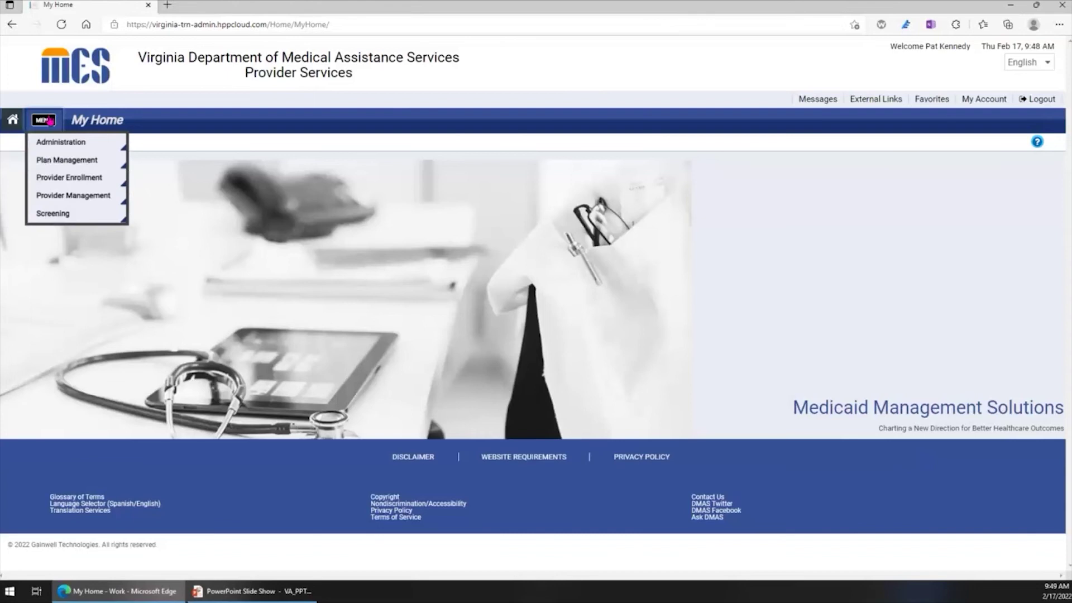
mouse_move(59, 160)
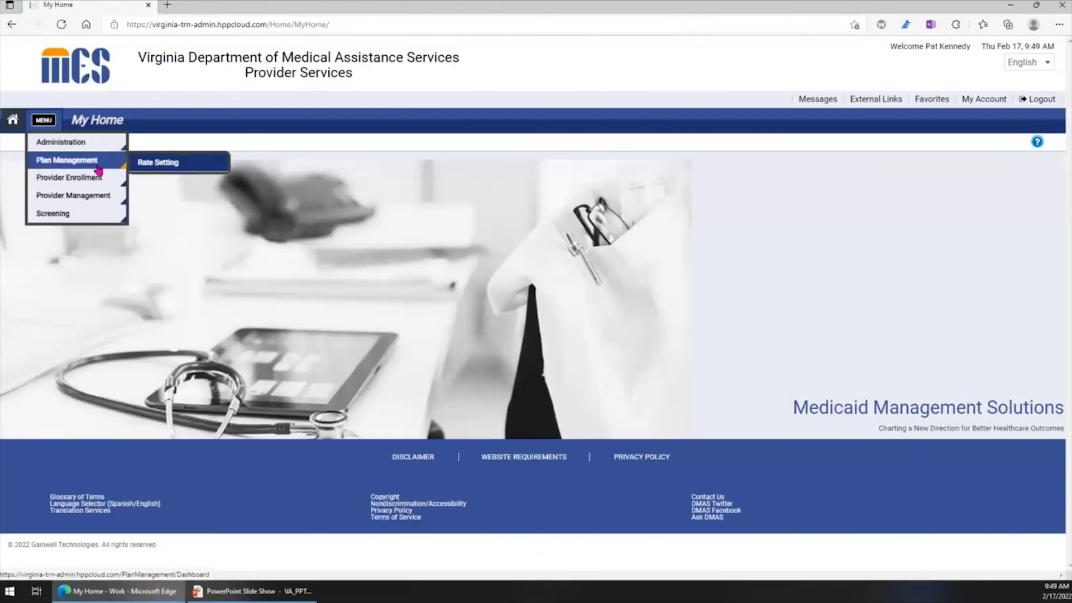
left_click(173, 166)
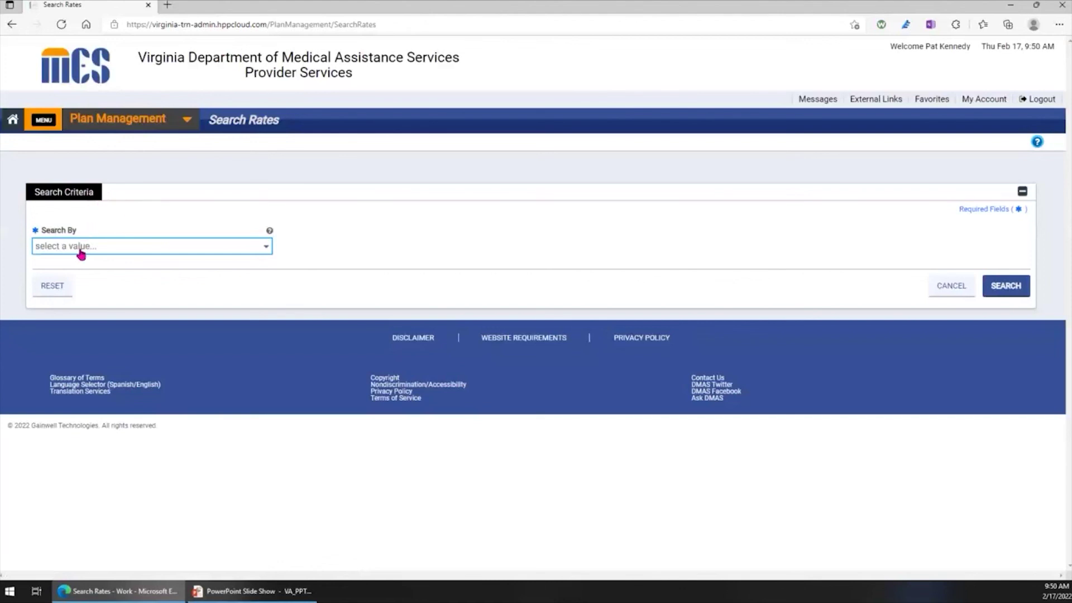
Search the rates by Fee Schedule with the Release Status set to Pending.
left_click(266, 246)
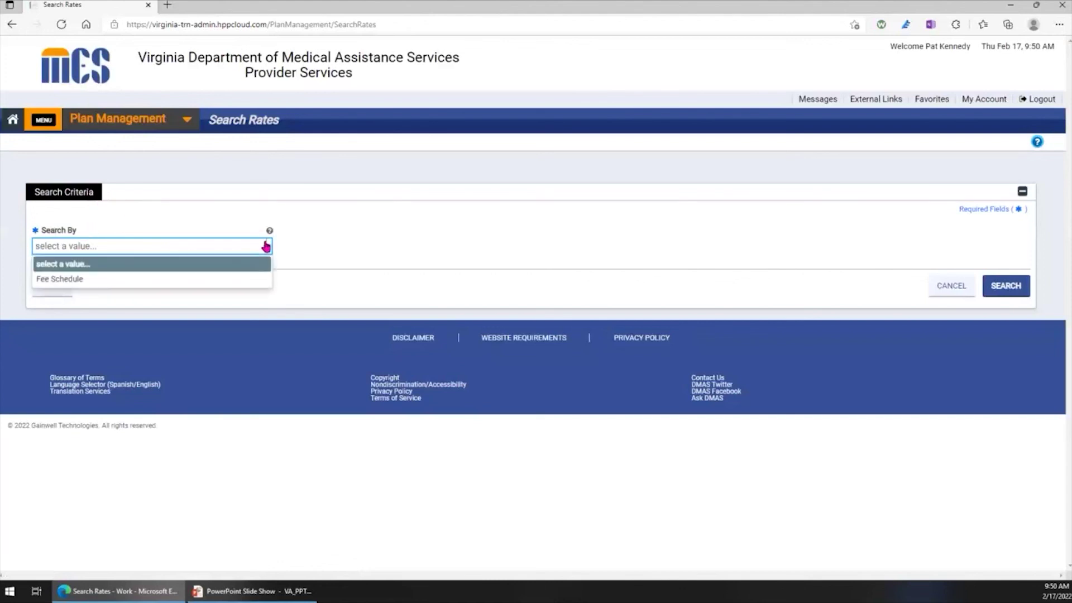
left_click(255, 279)
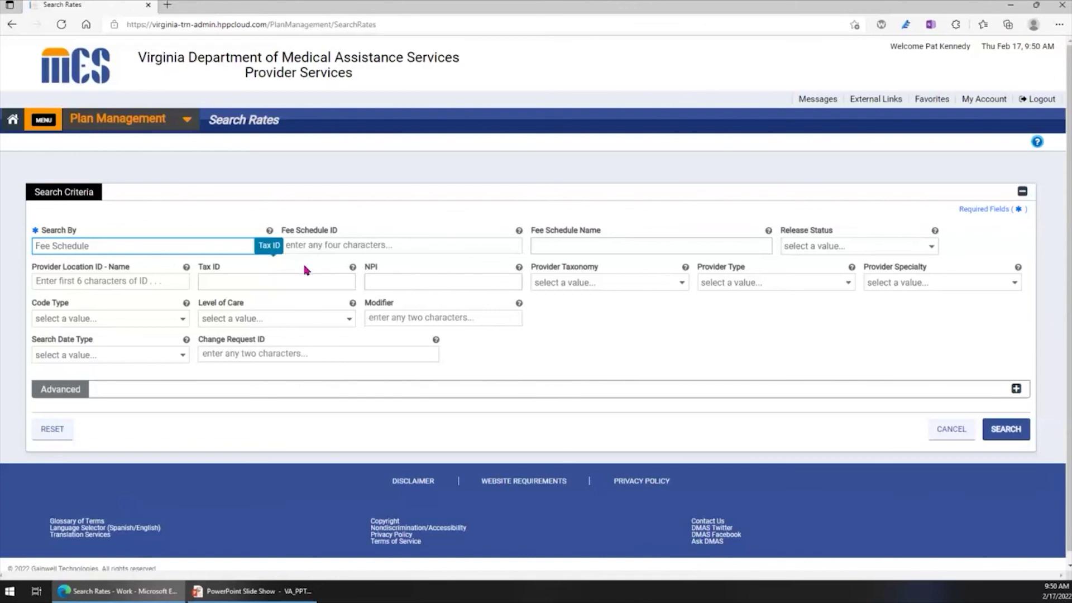
left_click(932, 248)
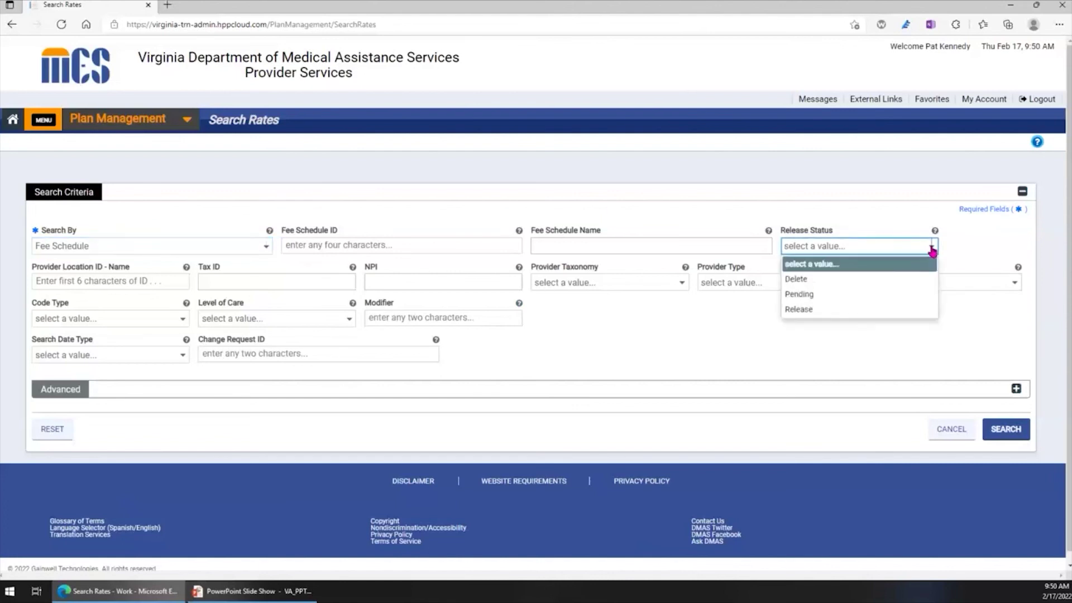
left_click(899, 295)
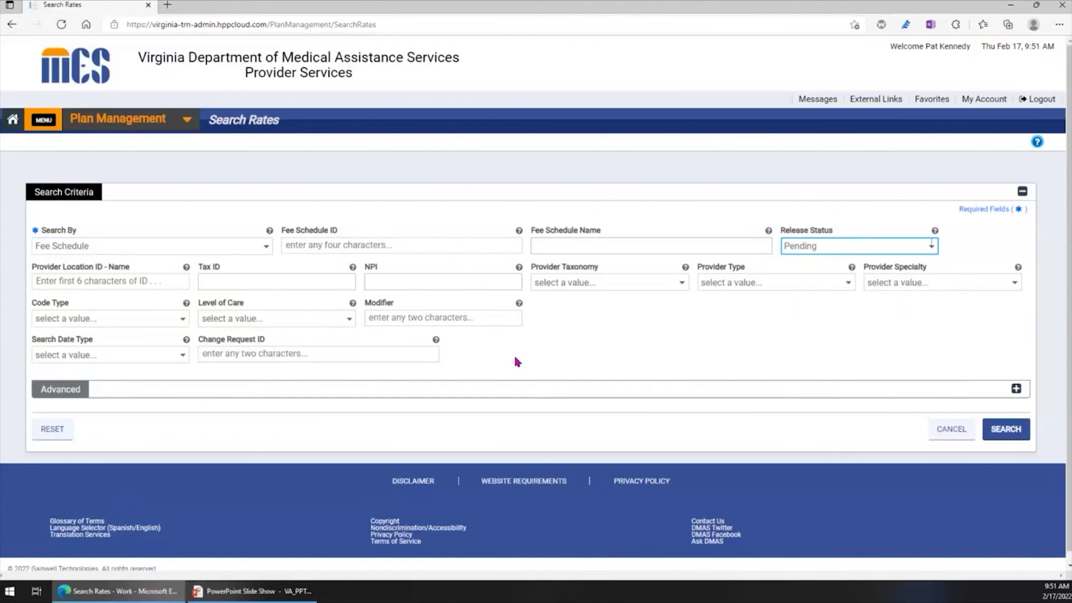
left_click(1005, 431)
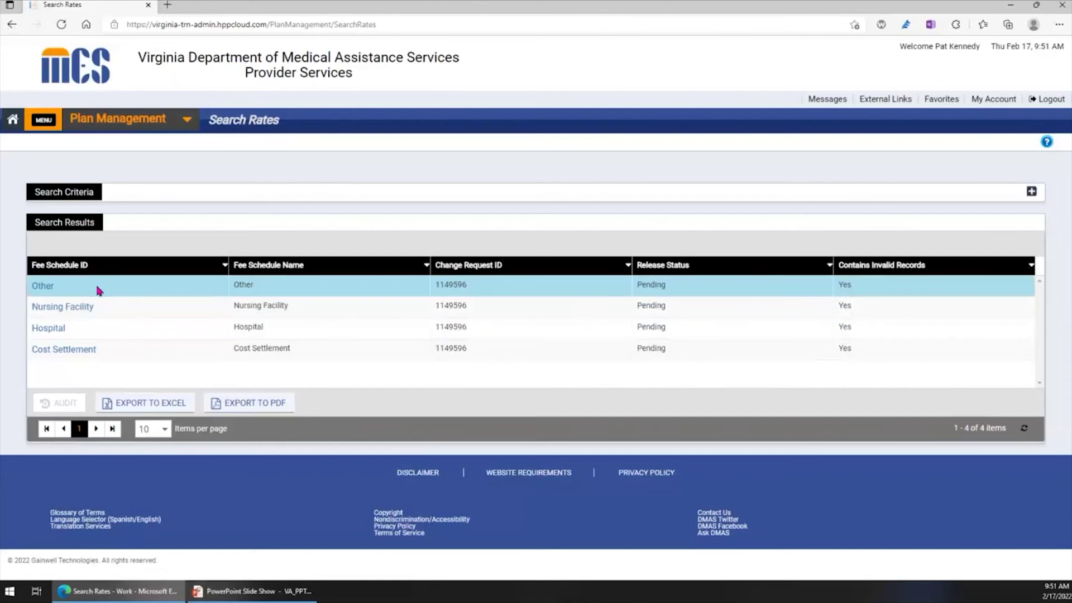
Open the Cost Settlement fee schedule from the search results and review the columns of its Selected Fields grid.
left_click(76, 350)
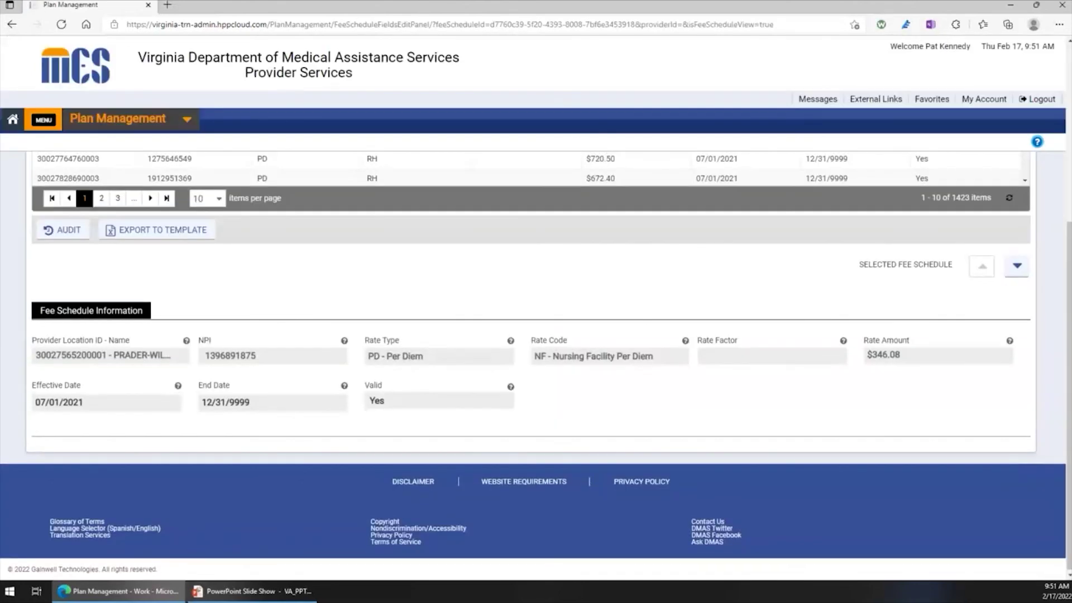
scroll(608, 368, "up", 3)
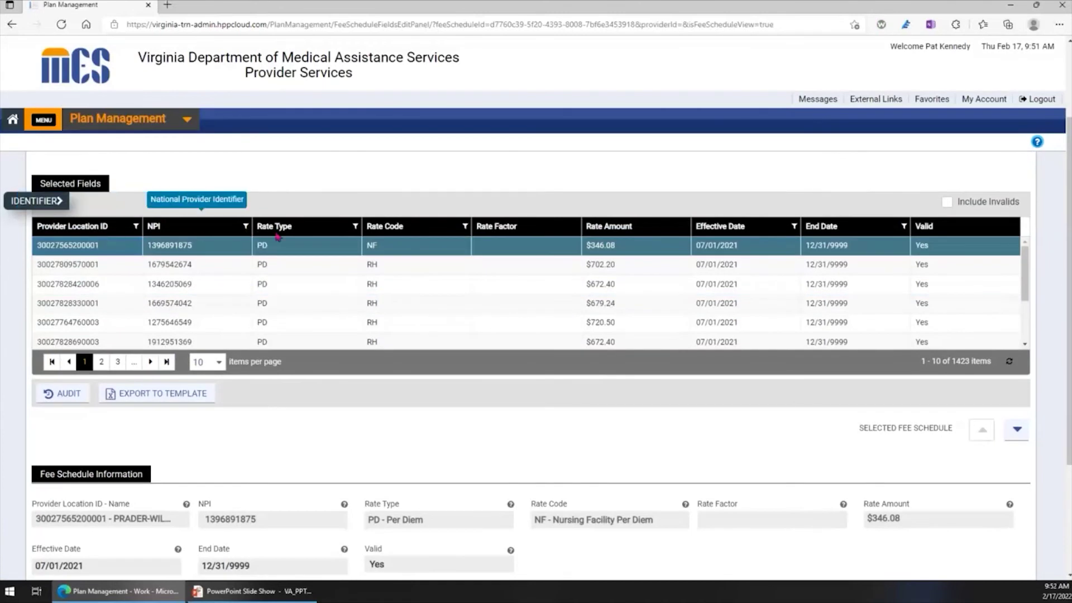
left_click(293, 241)
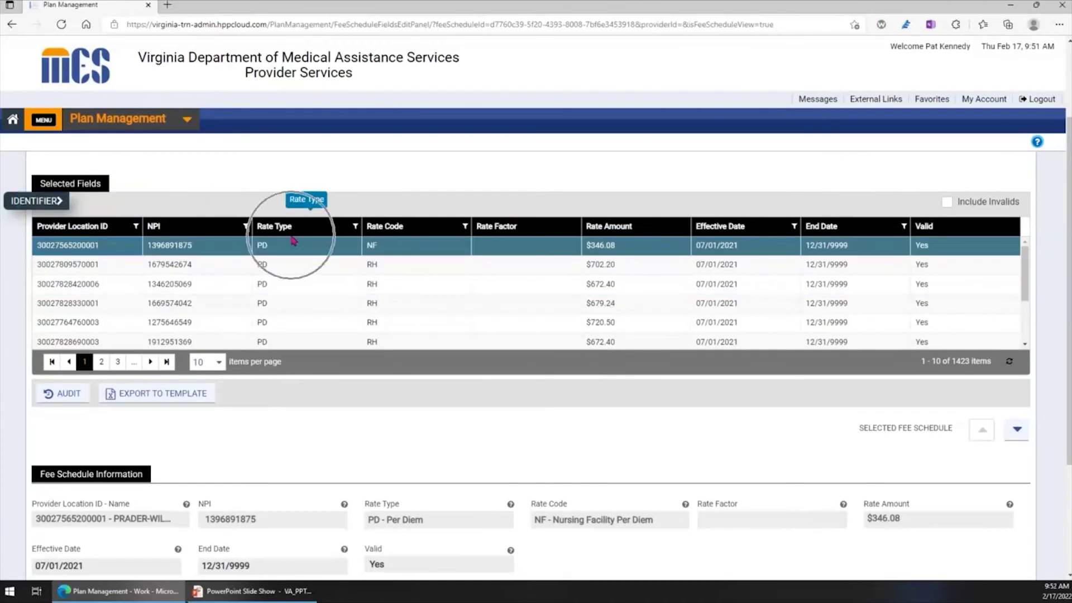
left_click(444, 233)
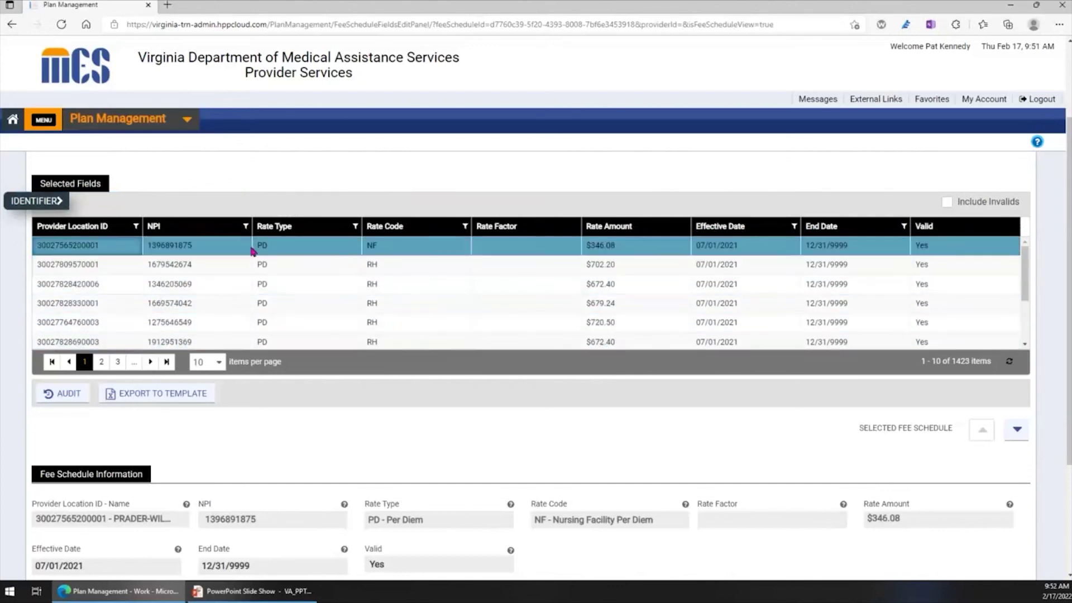
Examine the comparison operators in the NPI column filter of the Selected Fields grid and dismiss the filter without applying it.
left_click(245, 227)
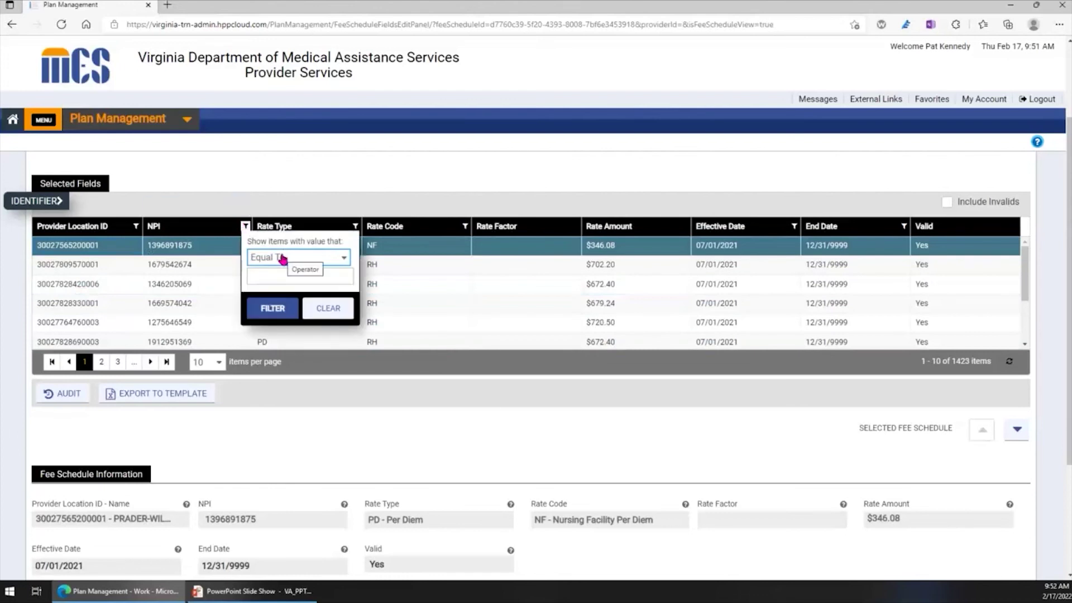
left_click(344, 258)
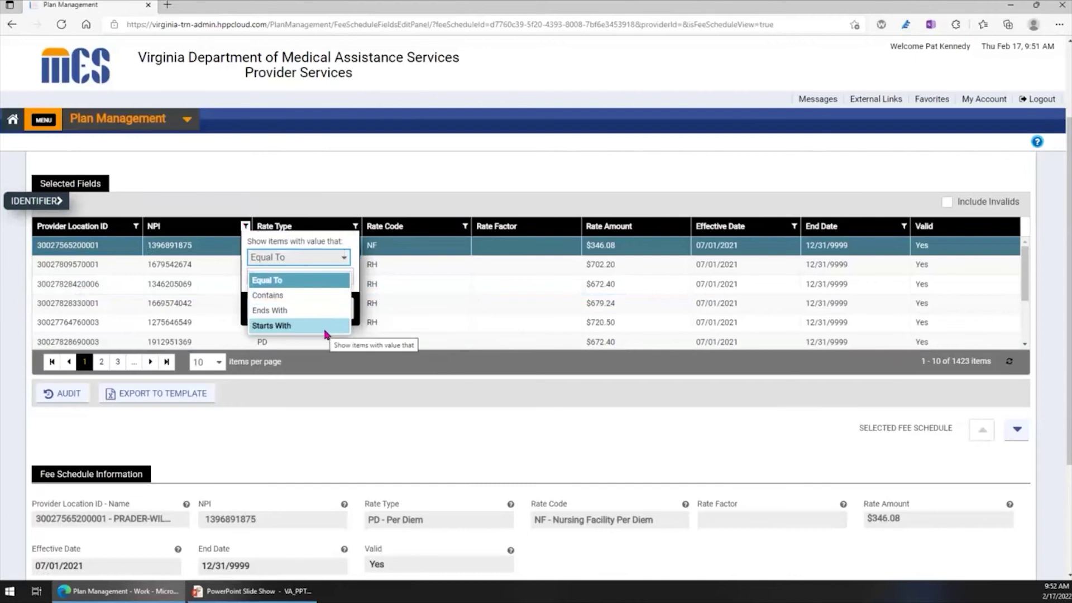
left_click(479, 399)
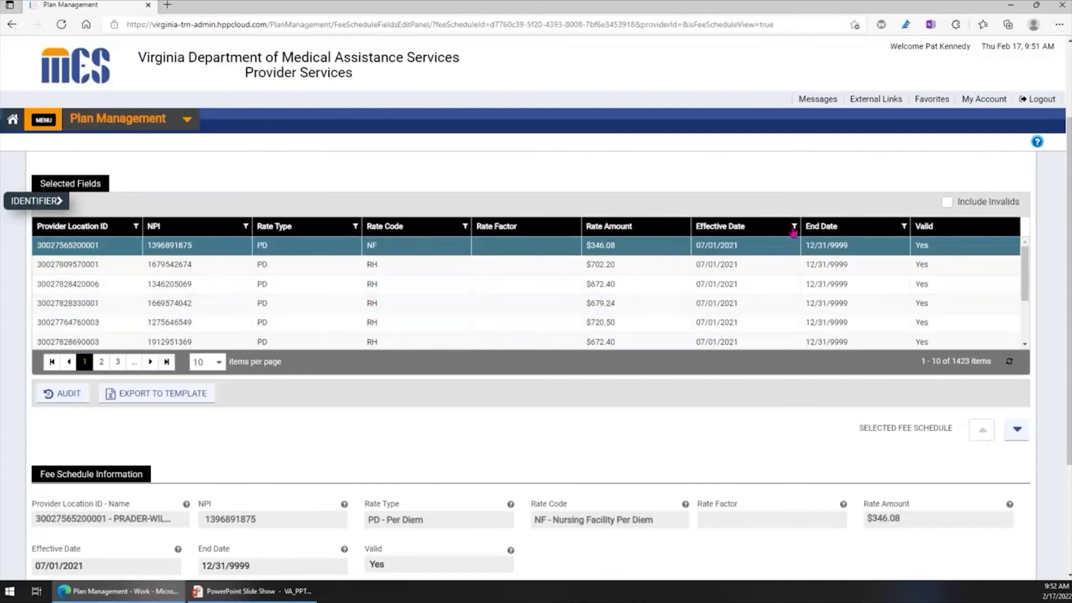
Examine the comparison operators in the End Date column filter of the Selected Fields grid and dismiss the filter without applying it.
left_click(903, 226)
left_click(1003, 257)
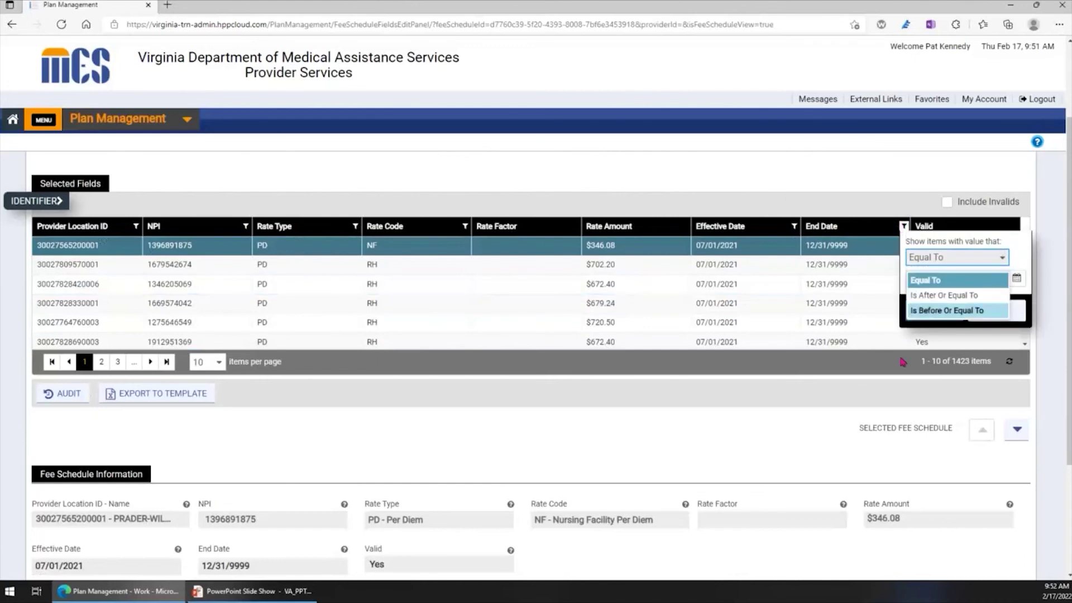
left_click(842, 383)
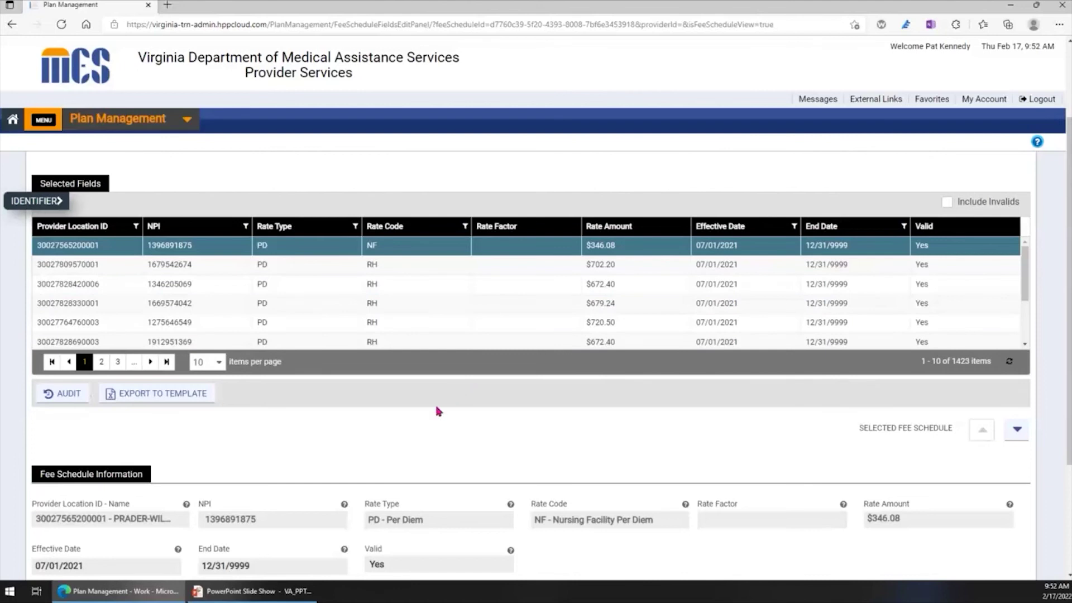
Review the Fee Schedule Information for the first record, and select the fifth record in the Selected Fields grid to view its details.
scroll(438, 412, "down", 2)
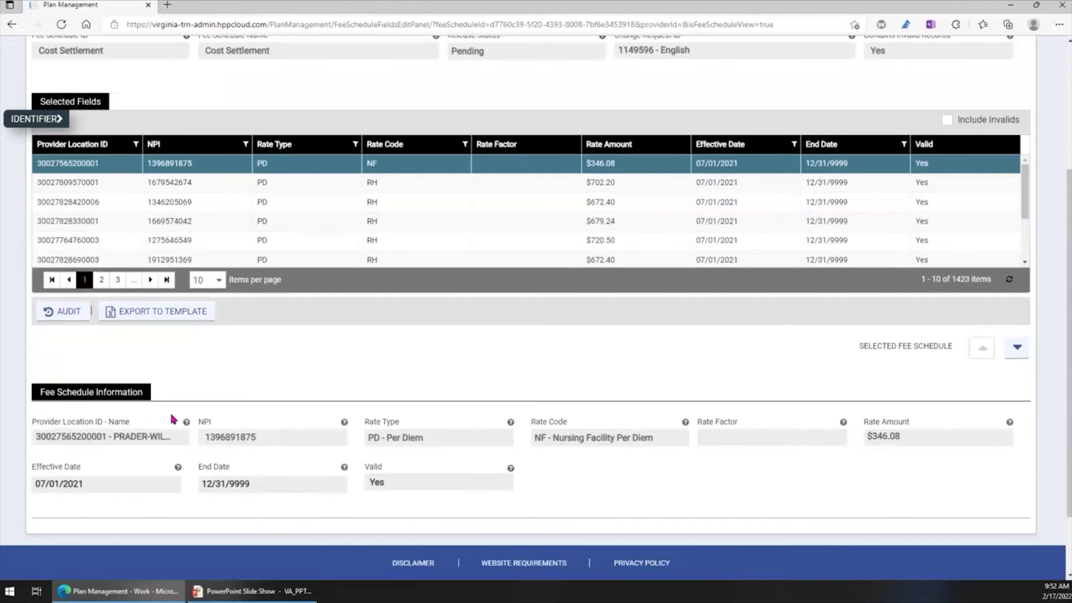
left_click(138, 392)
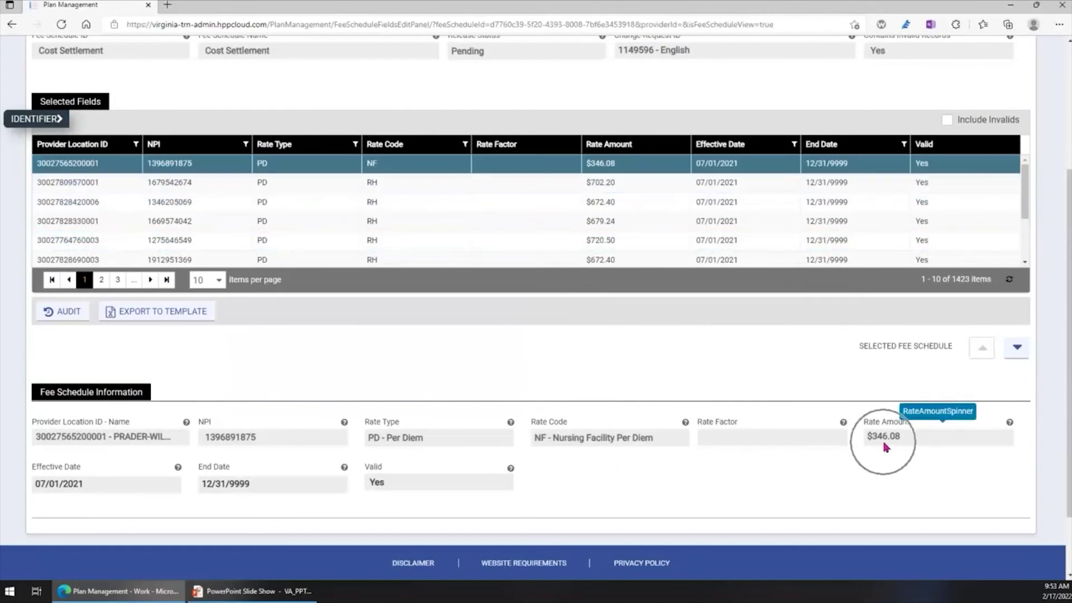
left_click(634, 171)
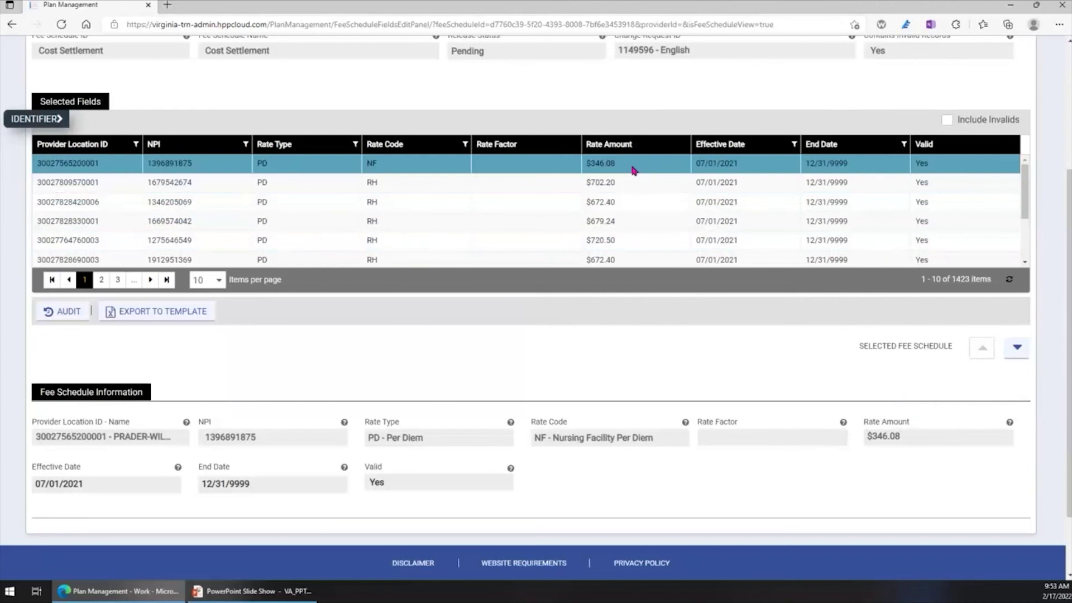
left_click(631, 245)
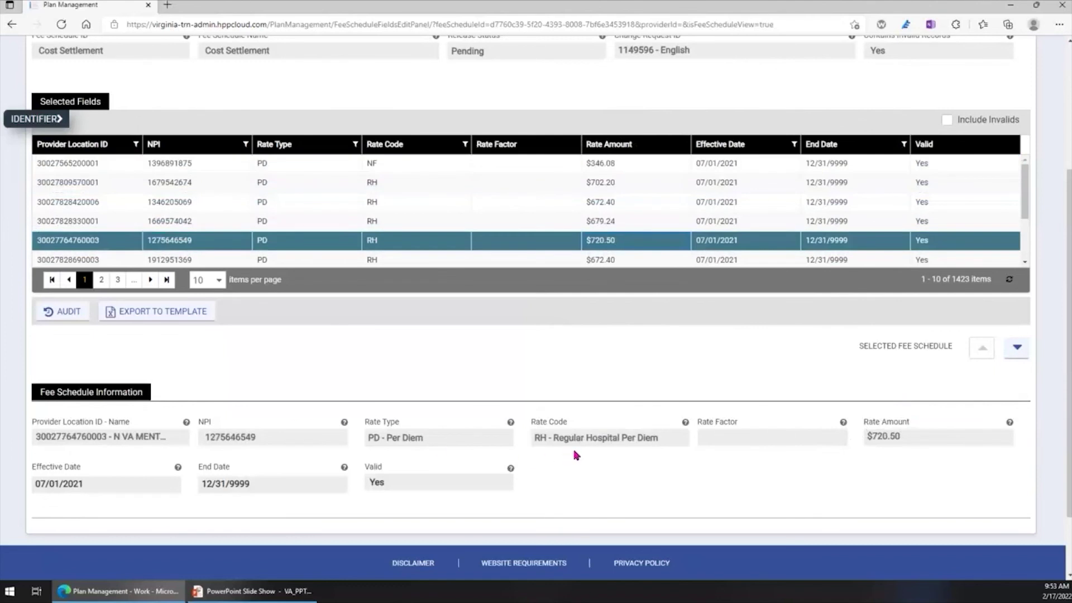
left_click(884, 447)
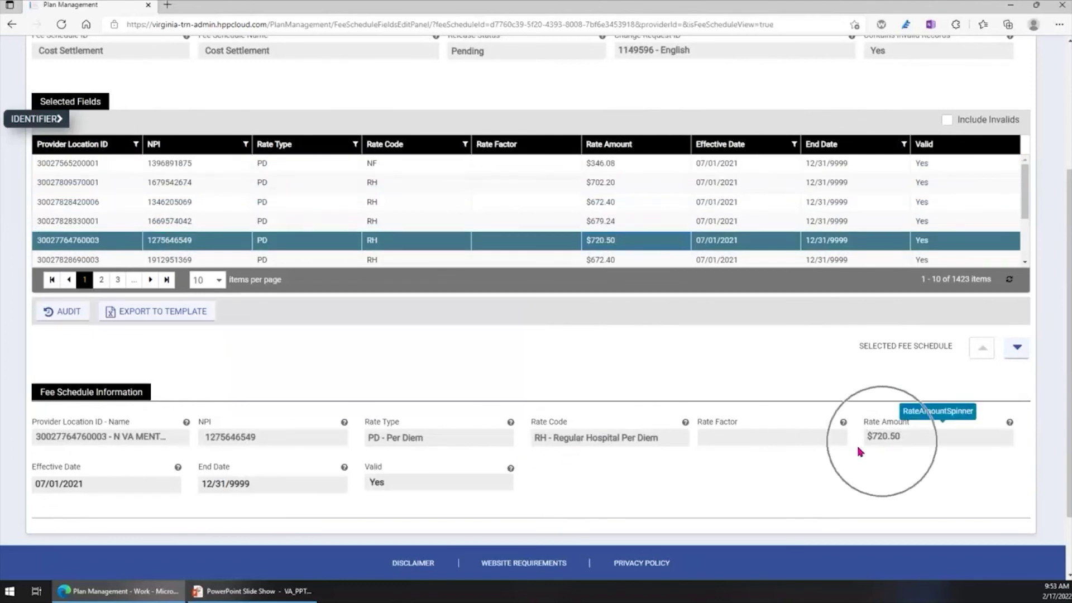
left_click(211, 439)
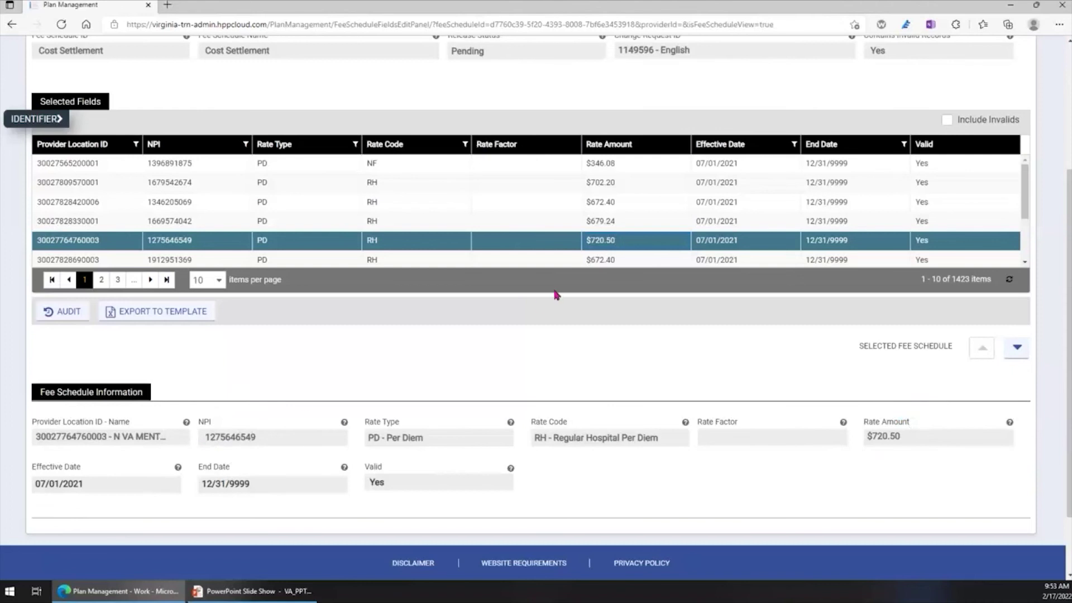
Browse forward and back through the adjacent fee schedule records, and select the sixth record in the Selected Fields grid.
left_click(1017, 348)
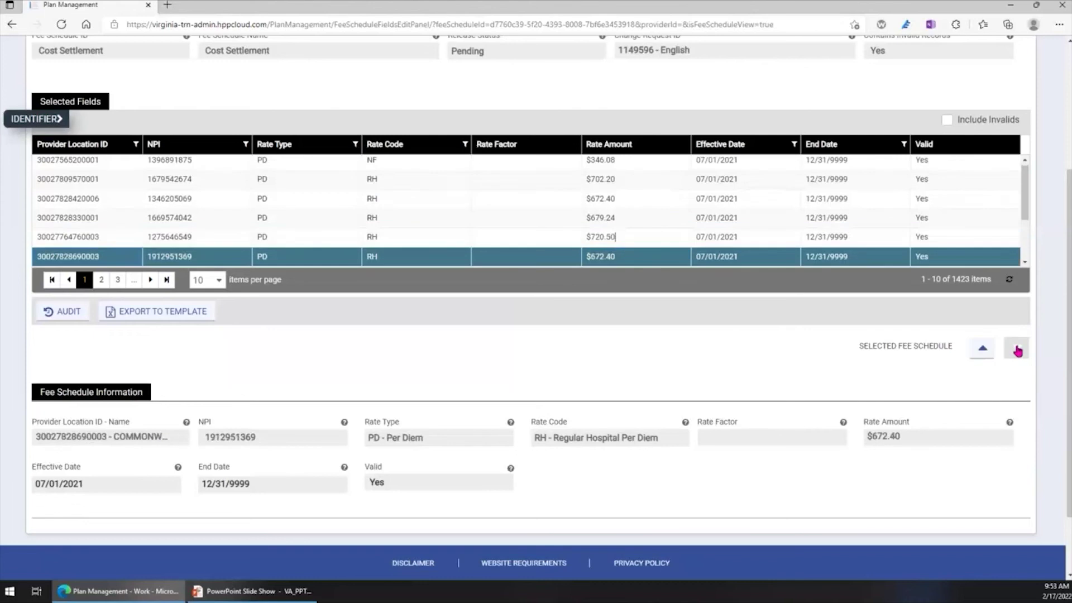
left_click(985, 351)
left_click(985, 351)
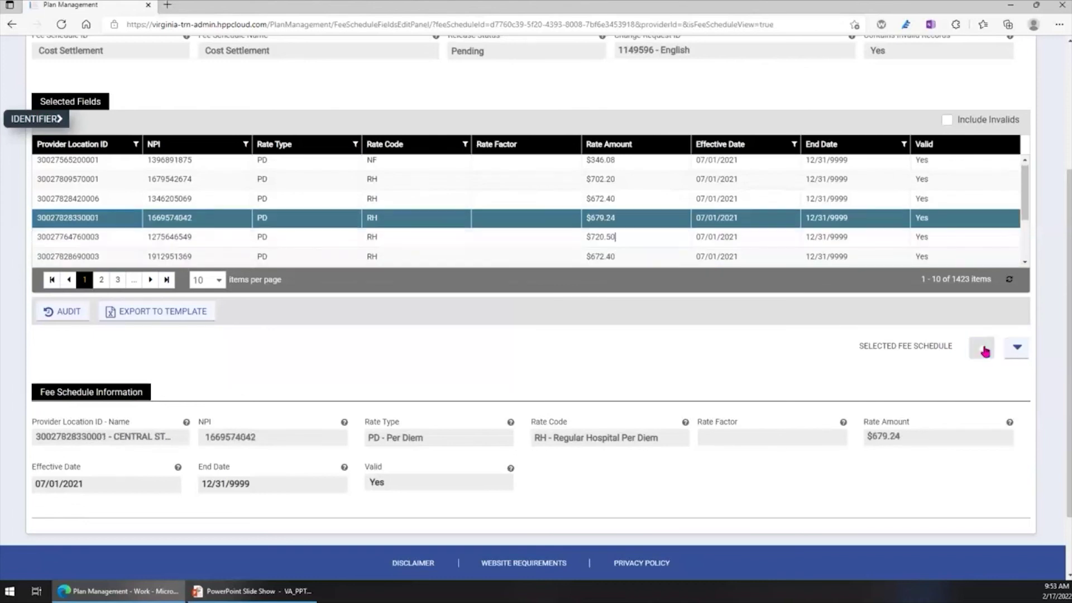
left_click(1020, 349)
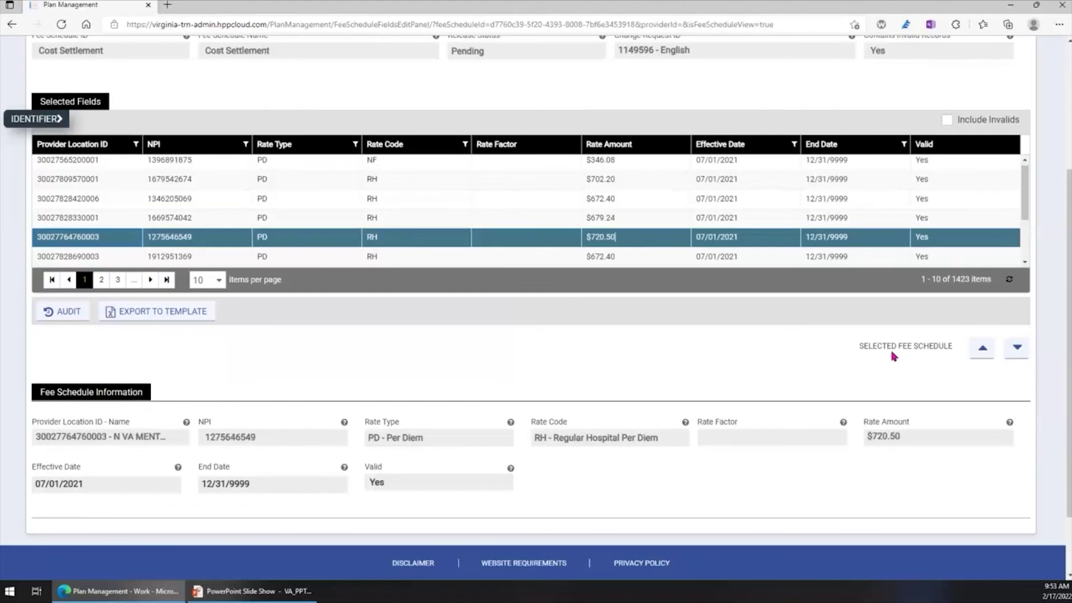
left_click(984, 350)
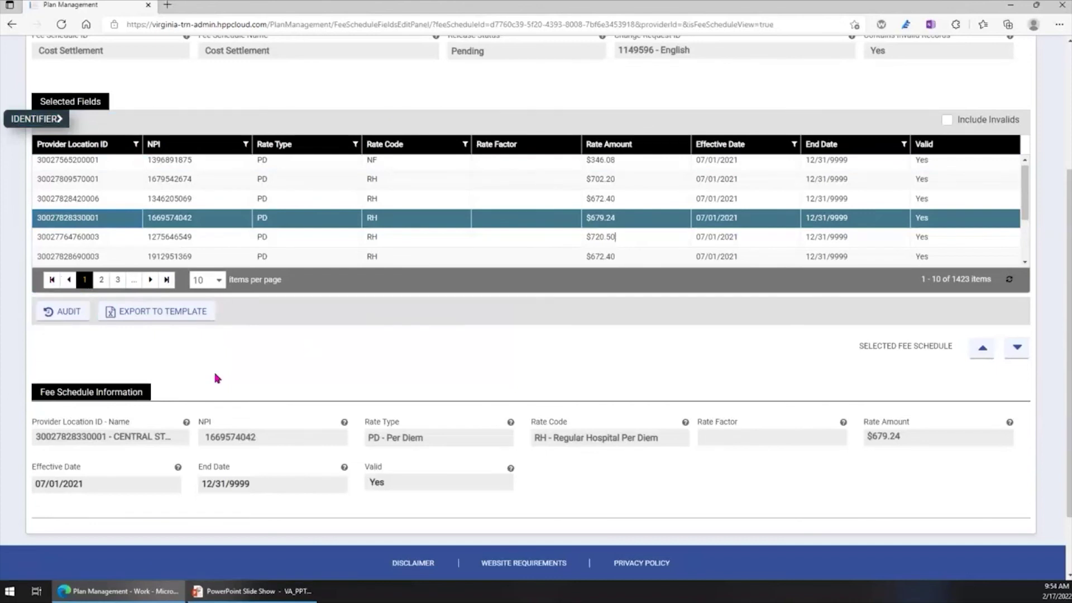
left_click(293, 259)
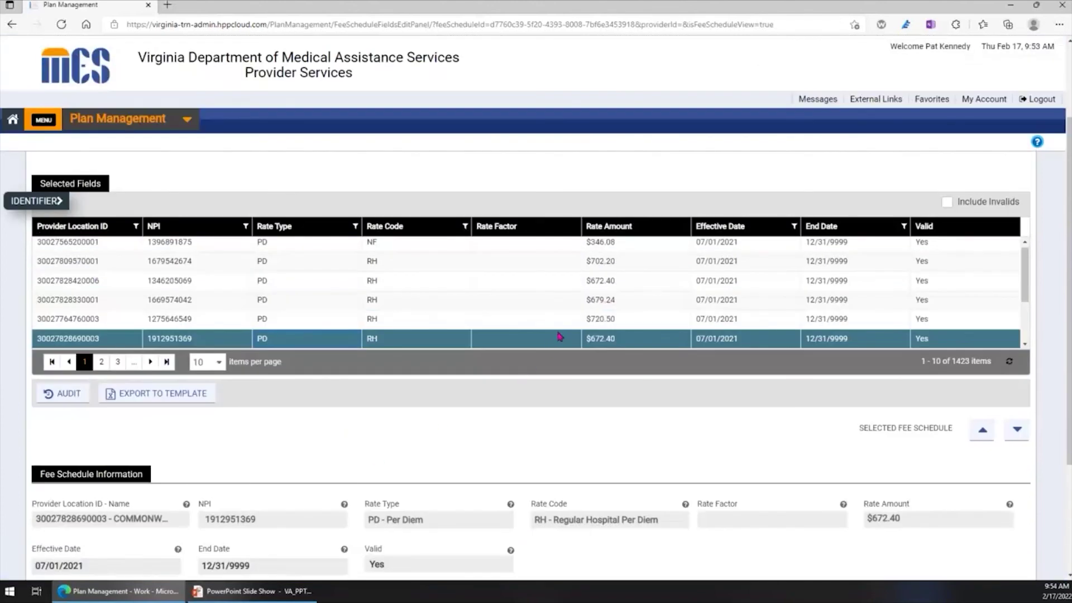
scroll(345, 402, "down", 2)
scroll(344, 402, "up", 4)
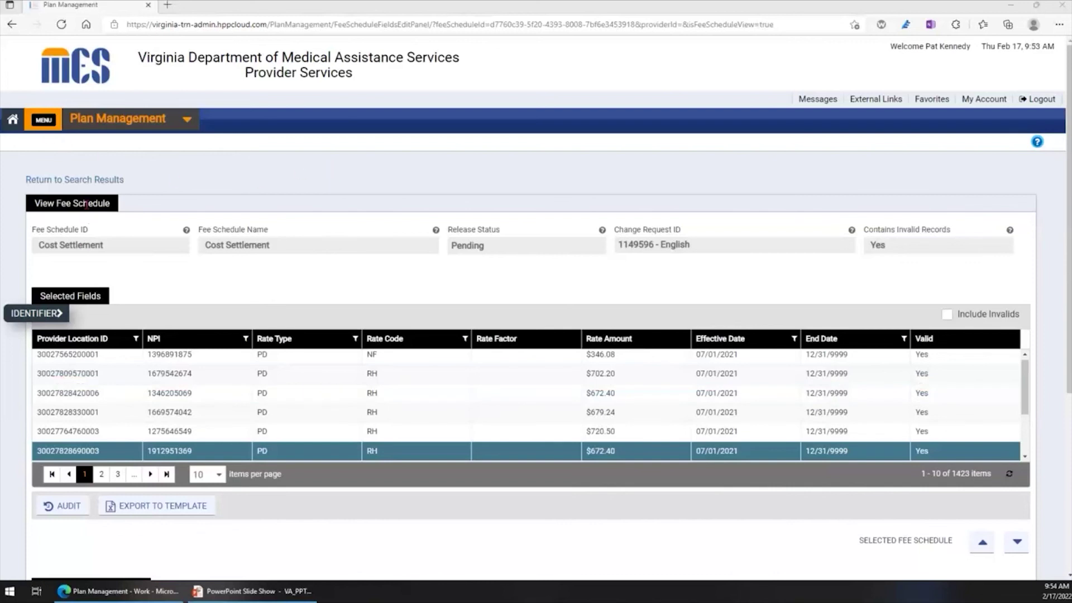
Reopen Rate Setting in Plan Management and set the rate search to search by Fee Schedule.
left_click(50, 129)
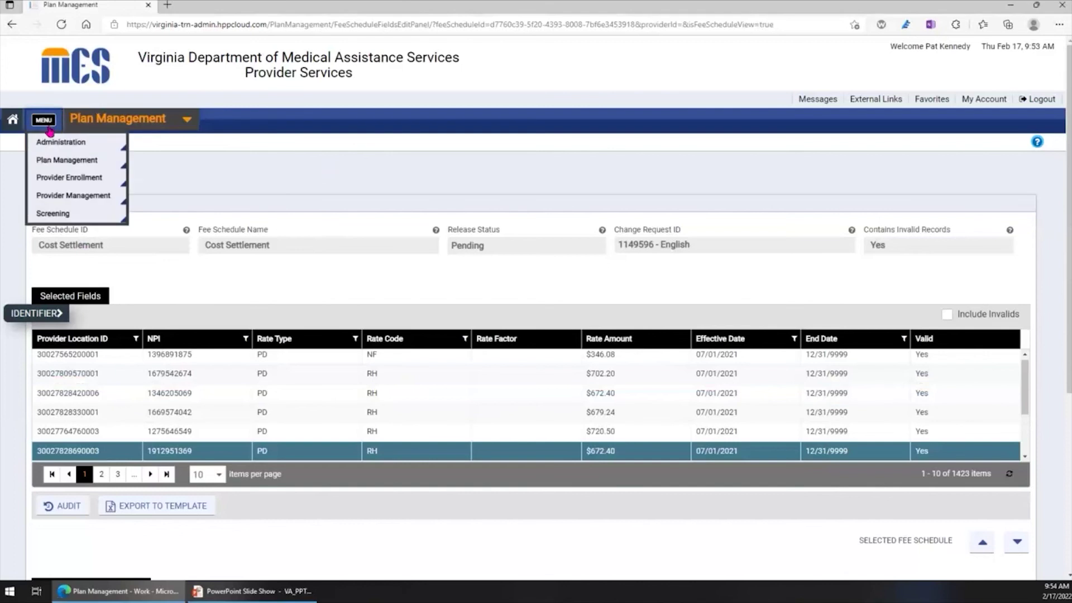
mouse_move(57, 149)
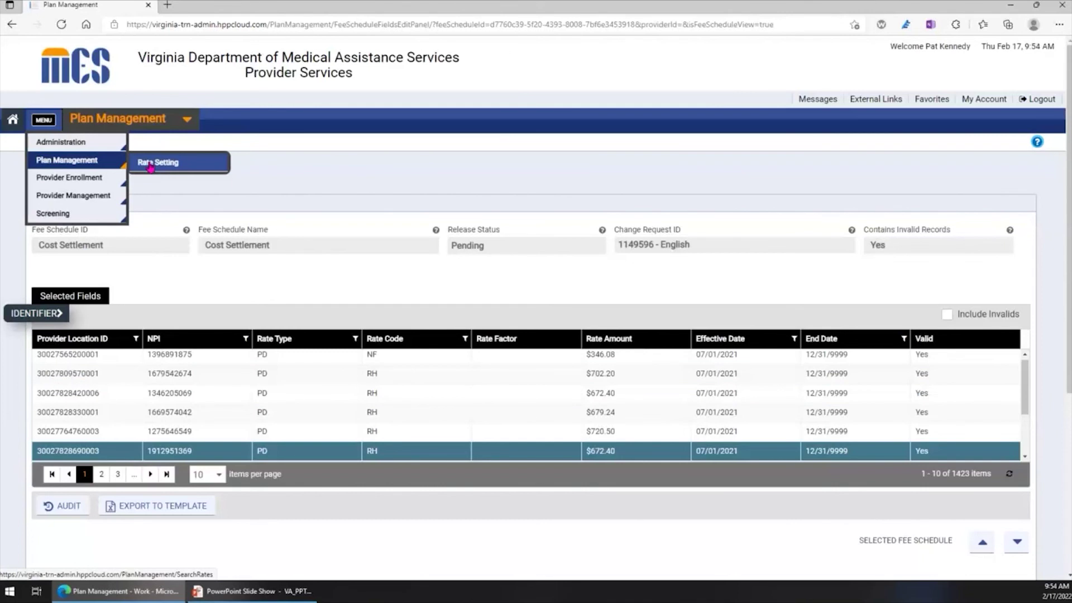
left_click(150, 165)
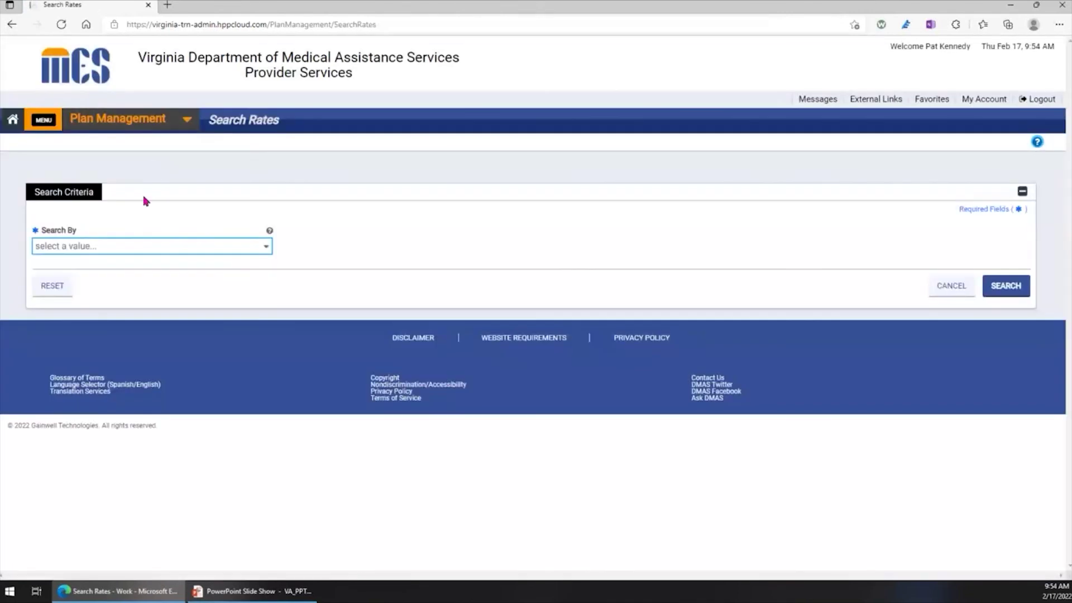
left_click(265, 246)
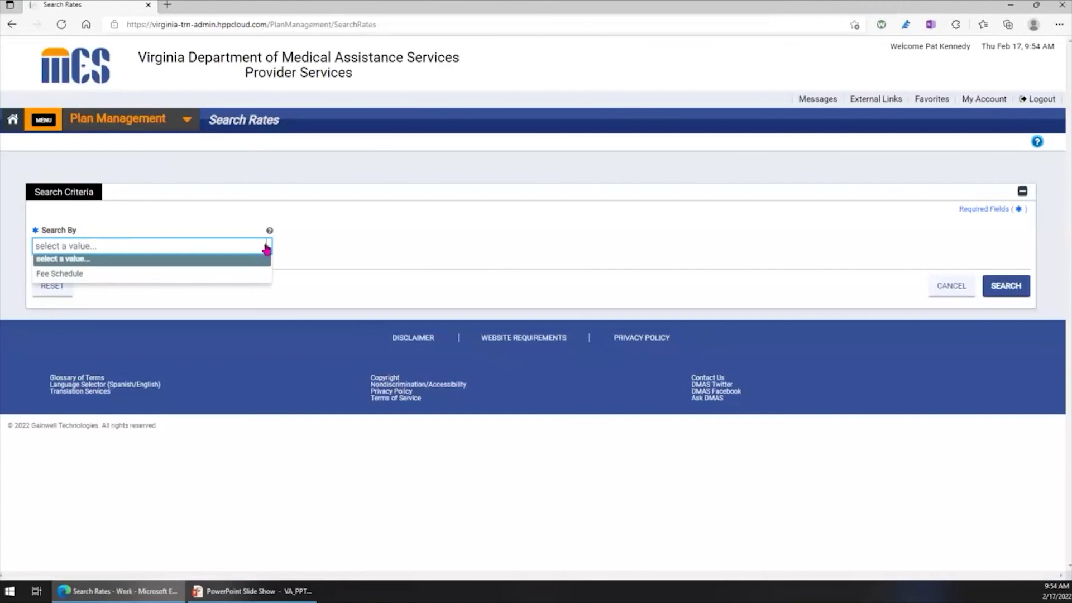
left_click(253, 279)
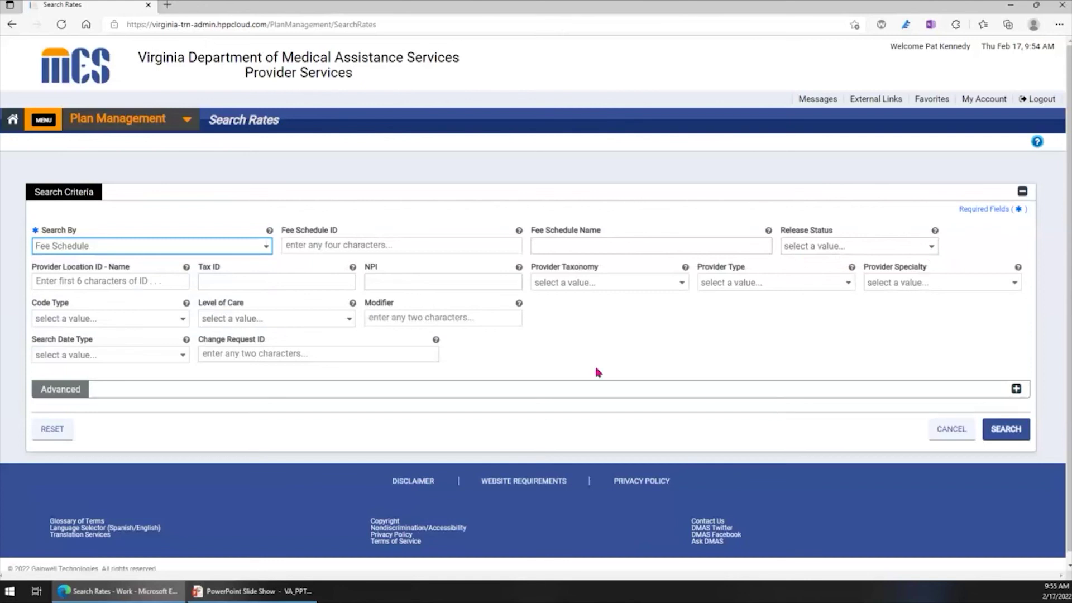
left_click(314, 249)
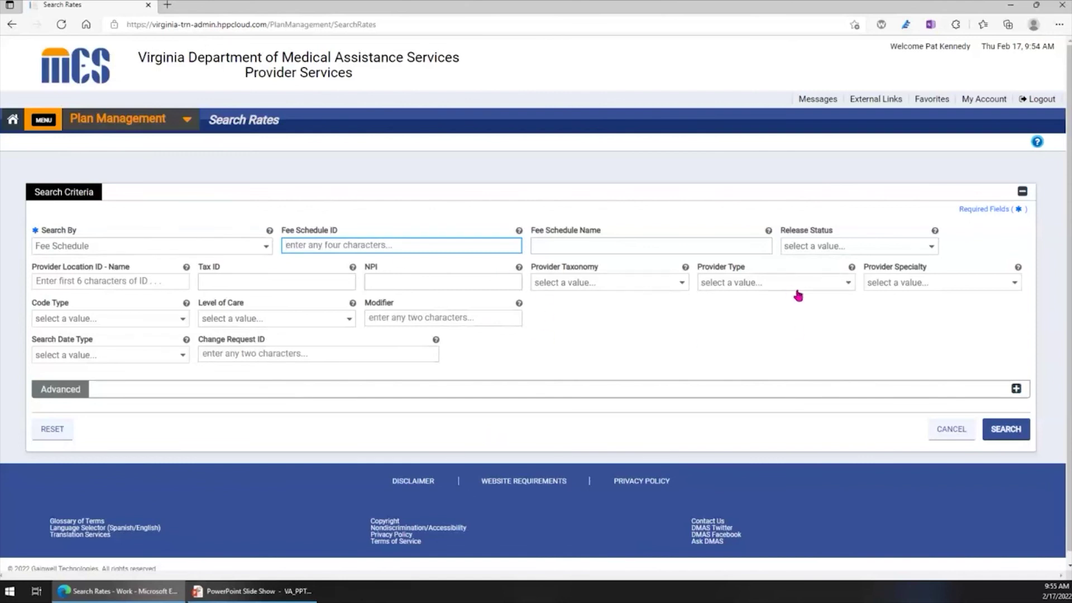
left_click(1015, 284)
left_click(780, 335)
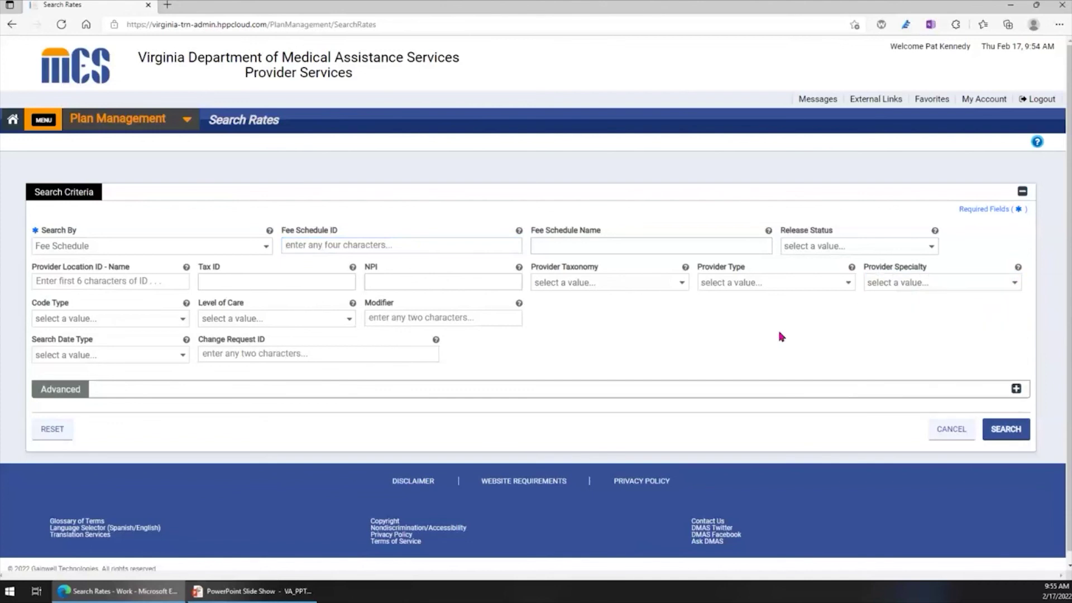
left_click(43, 120)
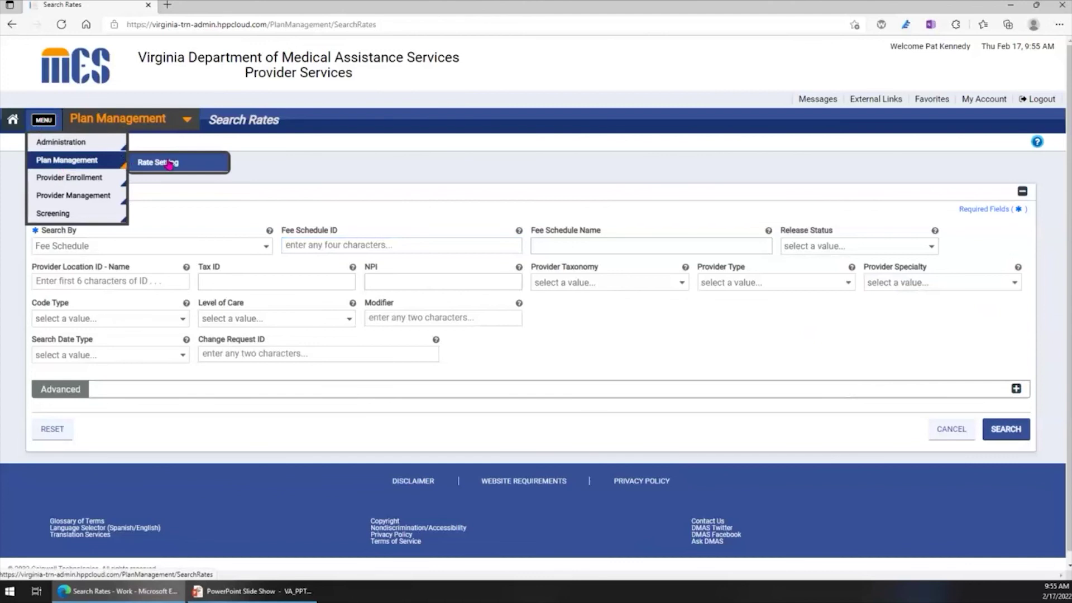
left_click(319, 167)
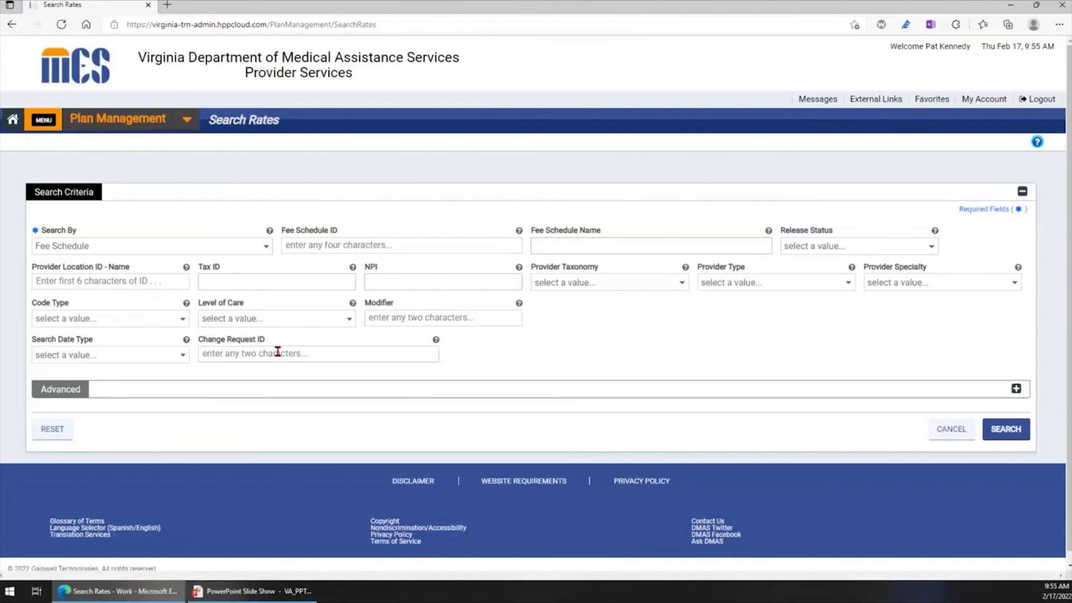
Search the fee schedules with Release Status Pending and Provider Type 020 - Physician.
left_click(932, 248)
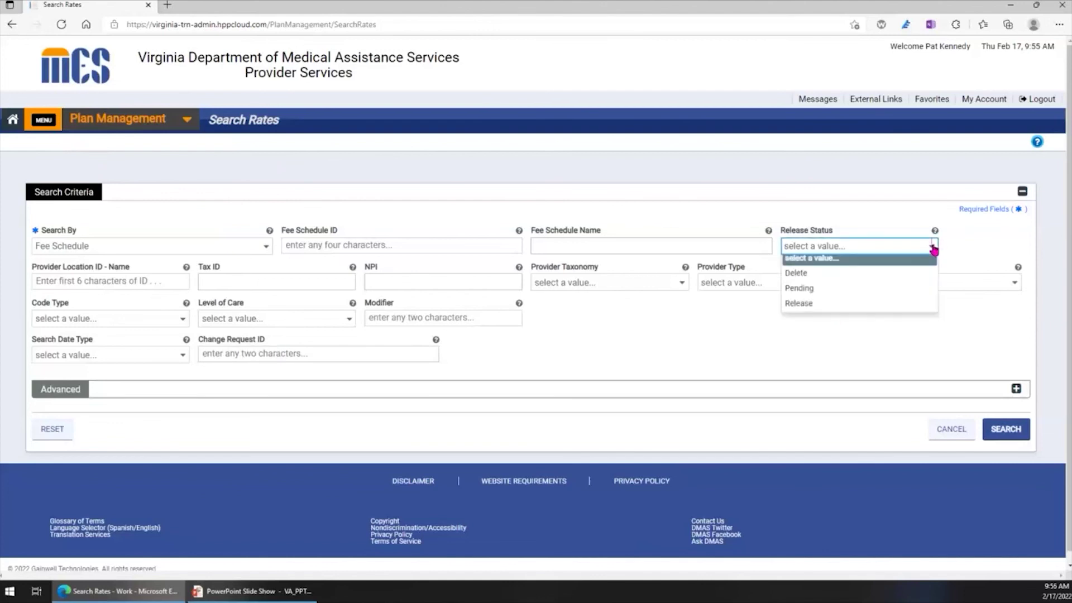
left_click(920, 301)
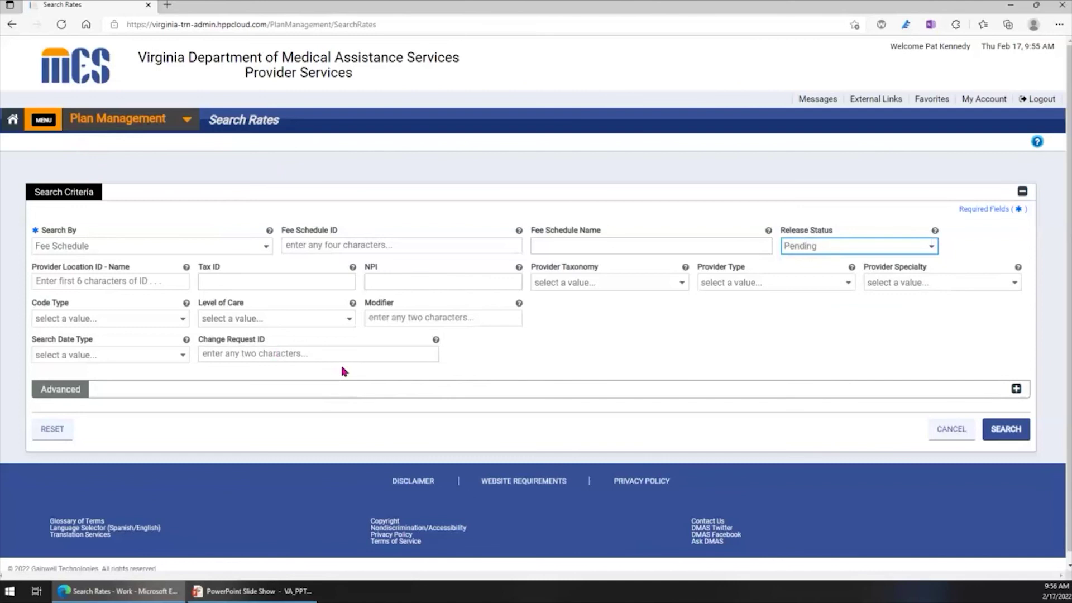
left_click(748, 284)
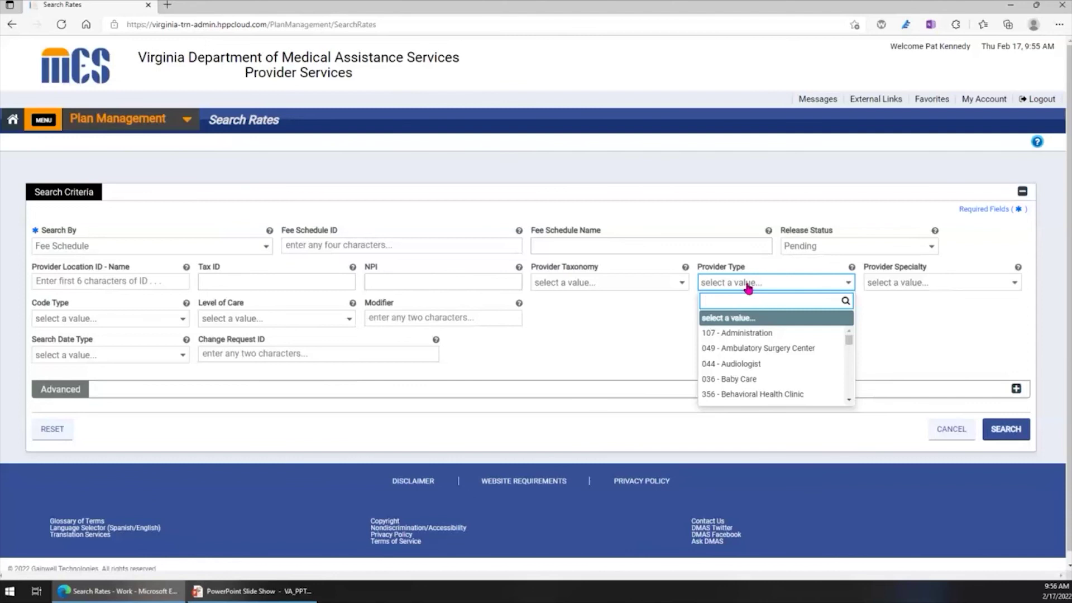
left_click(874, 284)
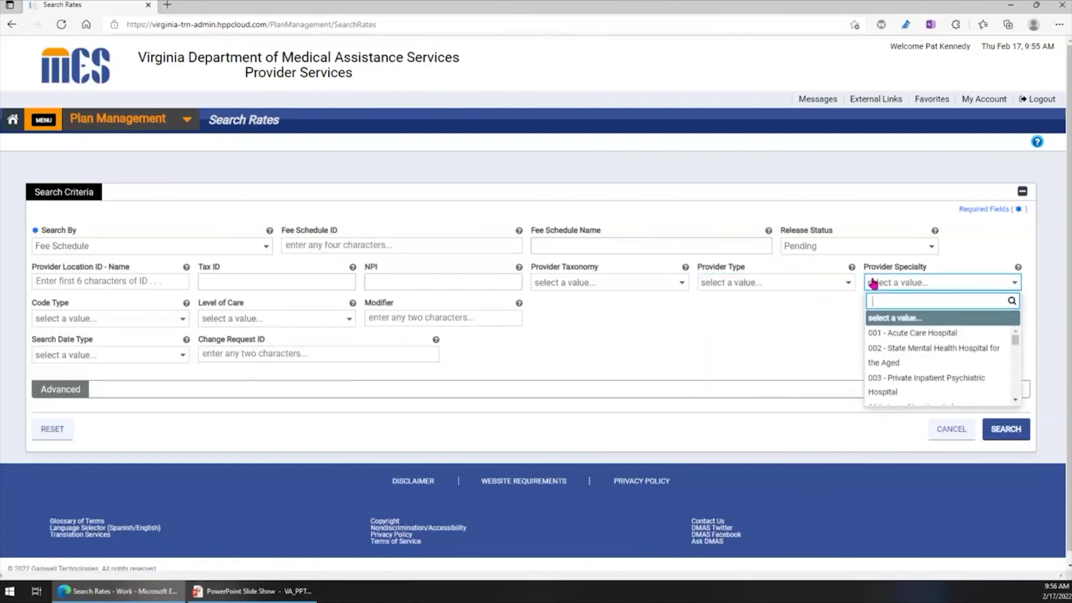
left_click(835, 286)
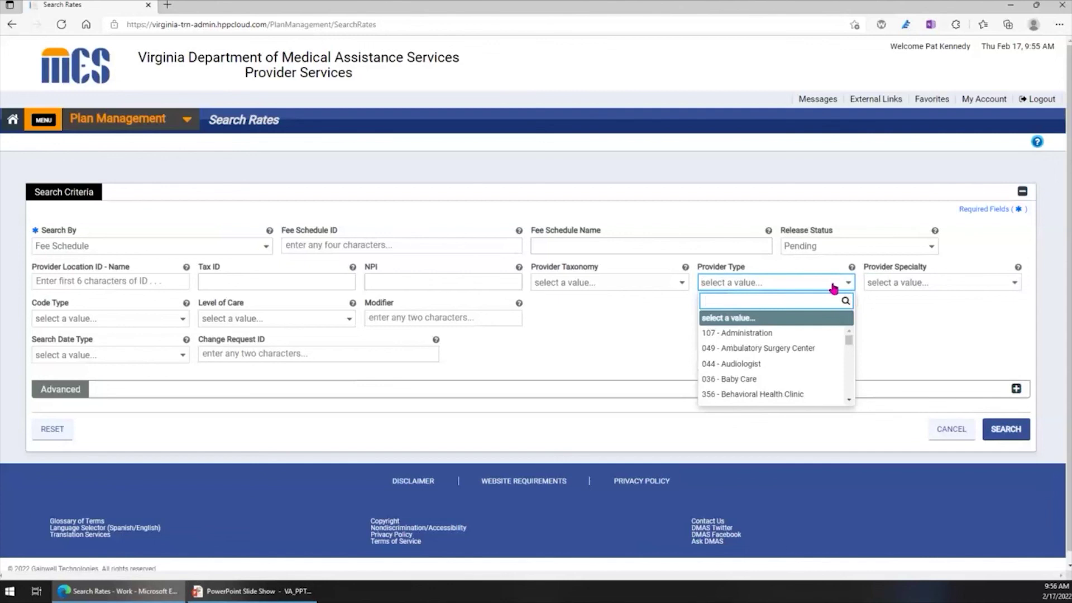
type("phy")
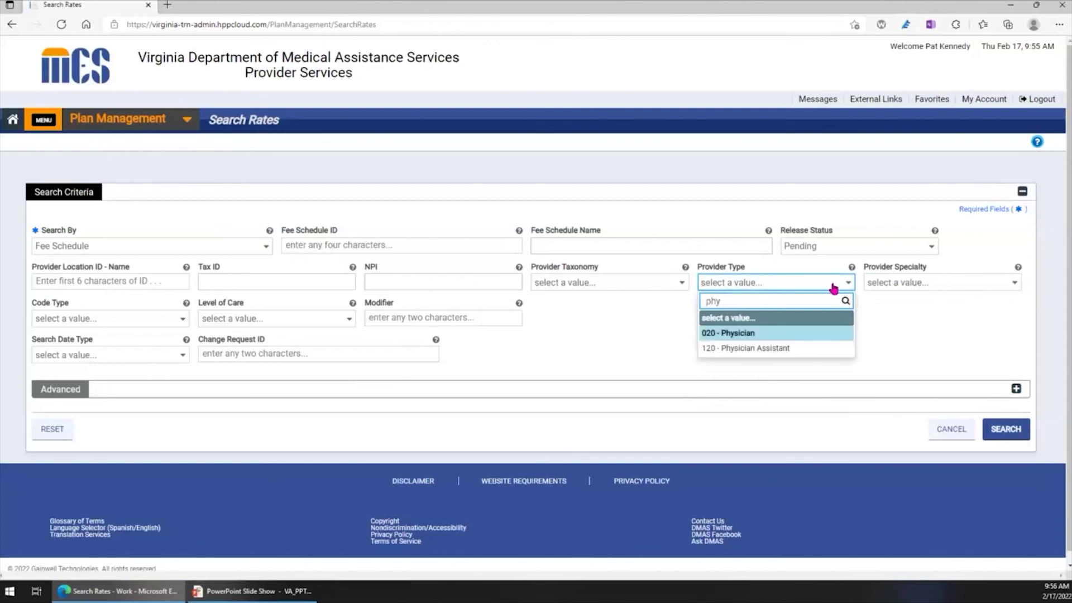
left_click(784, 333)
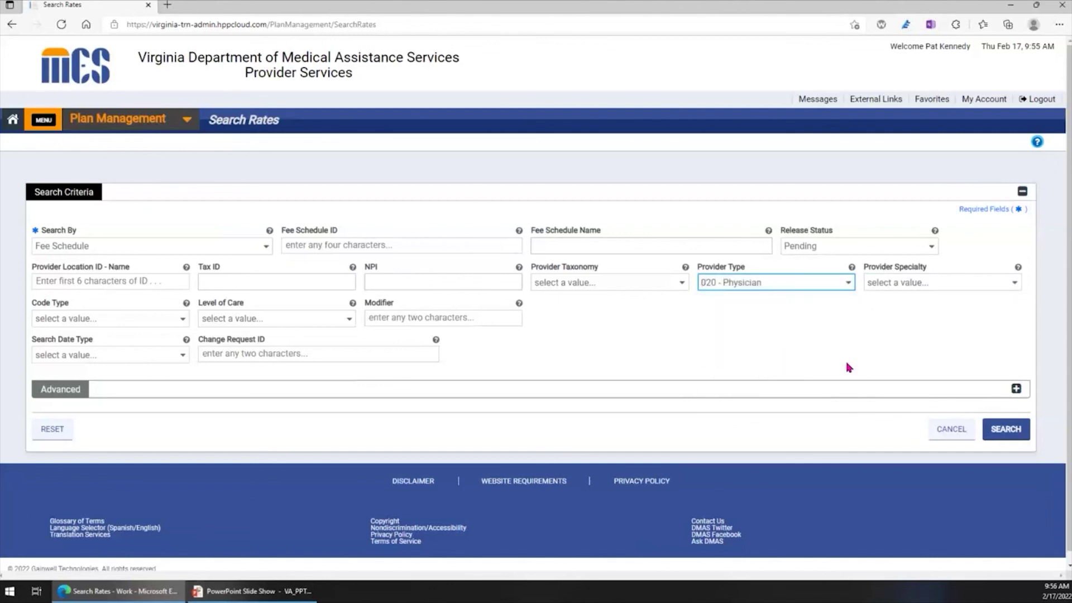
left_click(1025, 431)
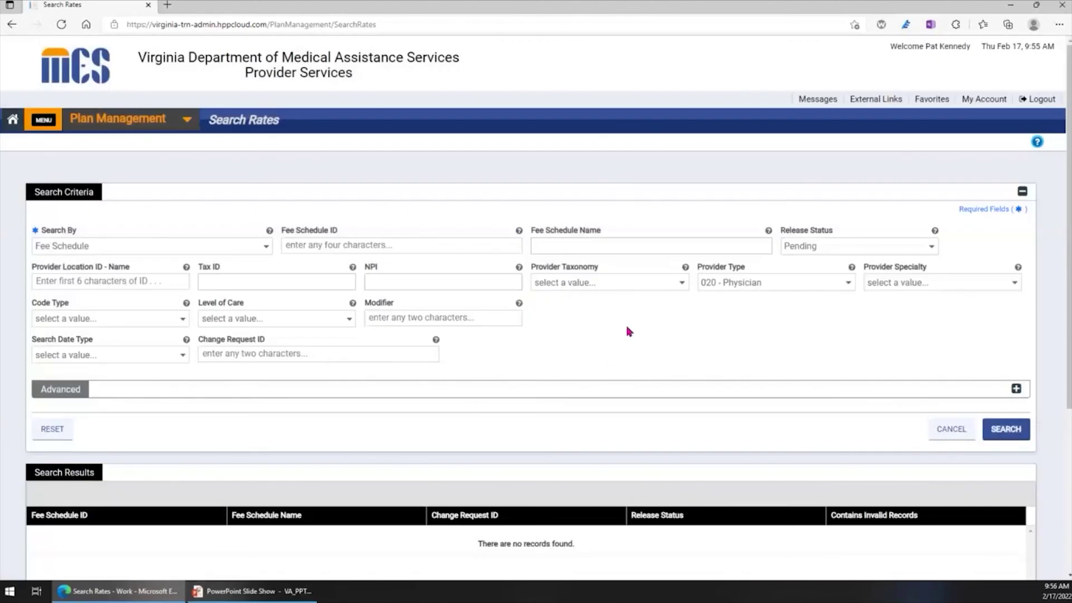
Clear the Provider Type criterion and rerun the search for Pending fee schedules.
scroll(316, 407, "down", 3)
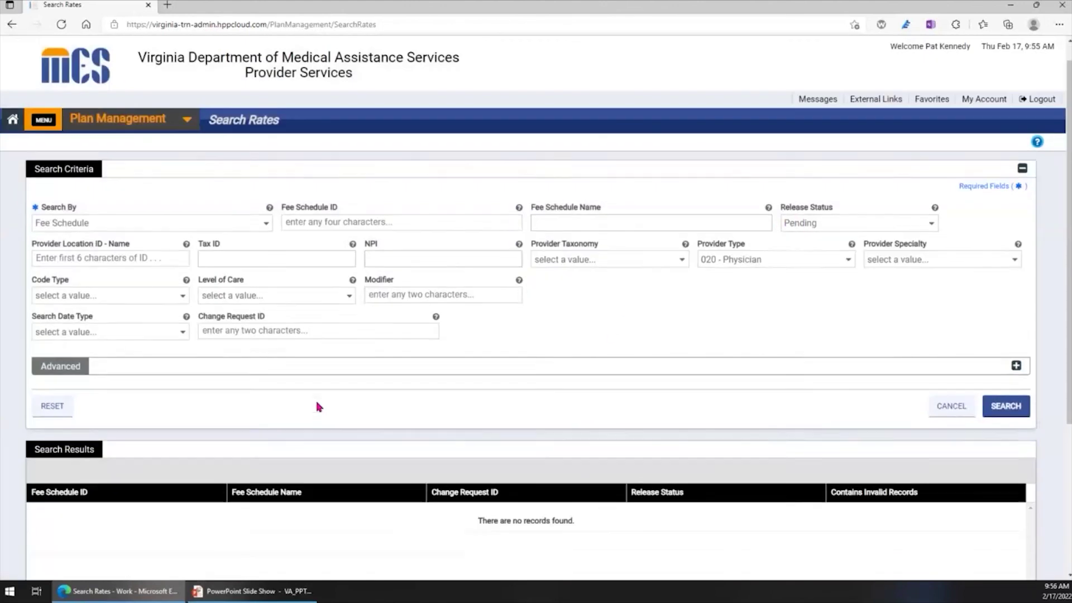
scroll(316, 407, "up", 3)
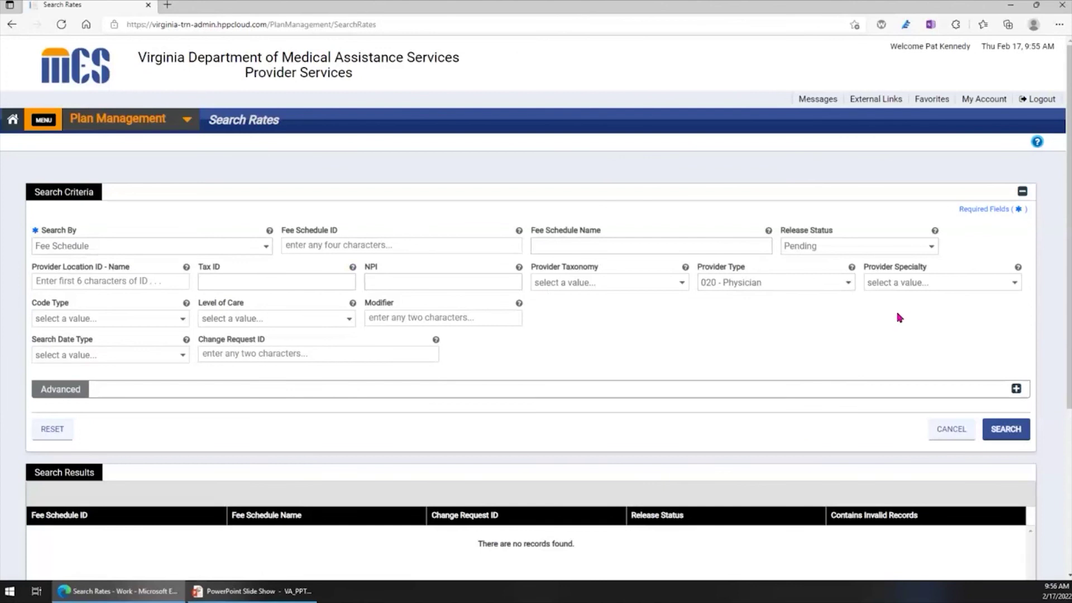
left_click(846, 283)
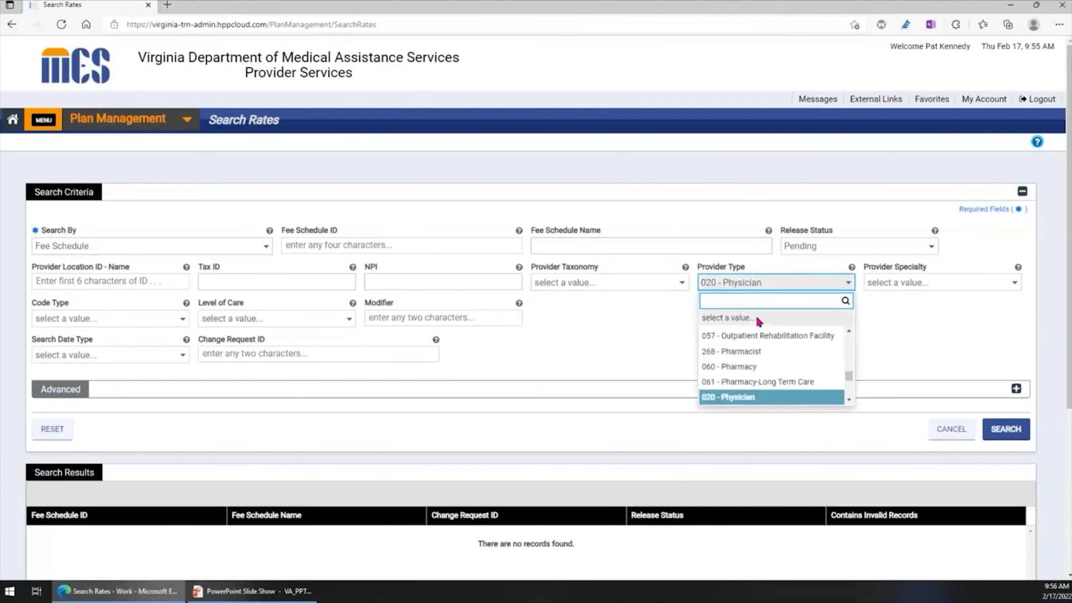
left_click(770, 319)
left_click(1005, 429)
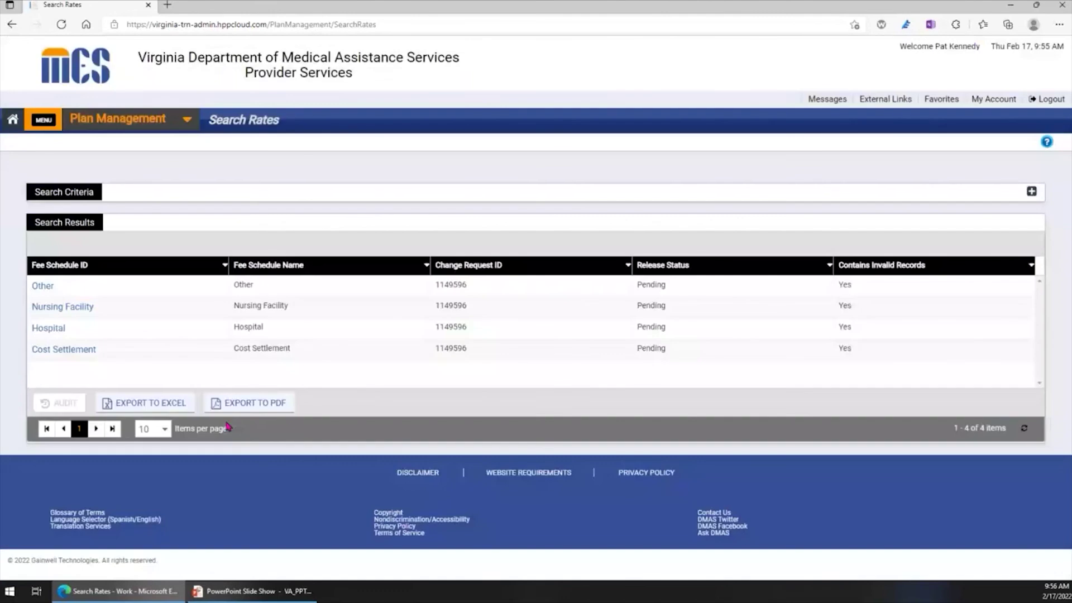
Open the Cost Settlement fee schedule and copy the NPI from its Fee Schedule Information section.
left_click(81, 350)
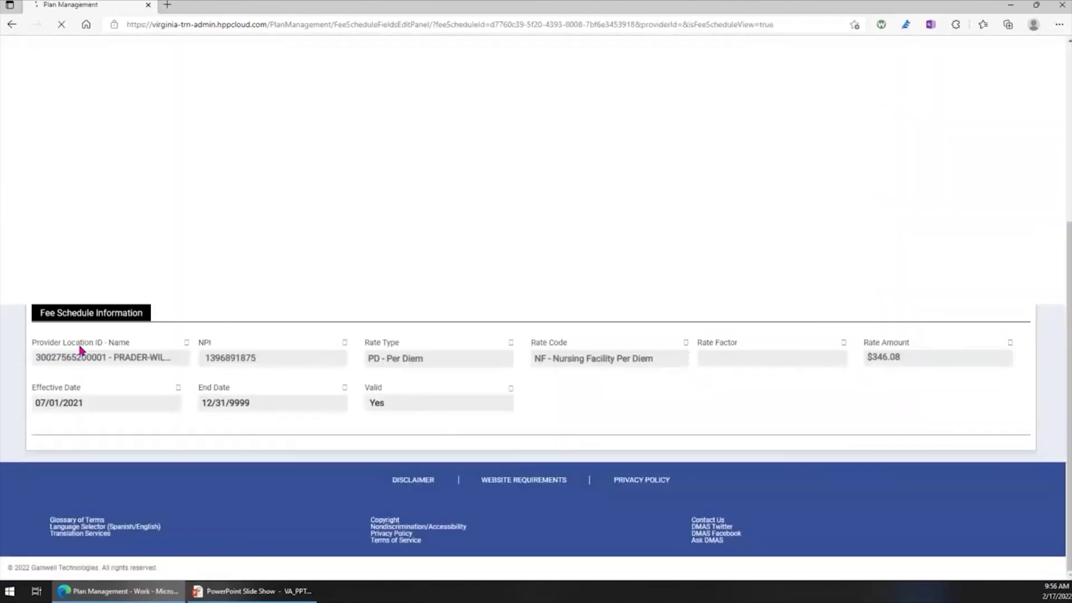
left_click_drag(263, 356, 207, 359)
key("ctrl+c")
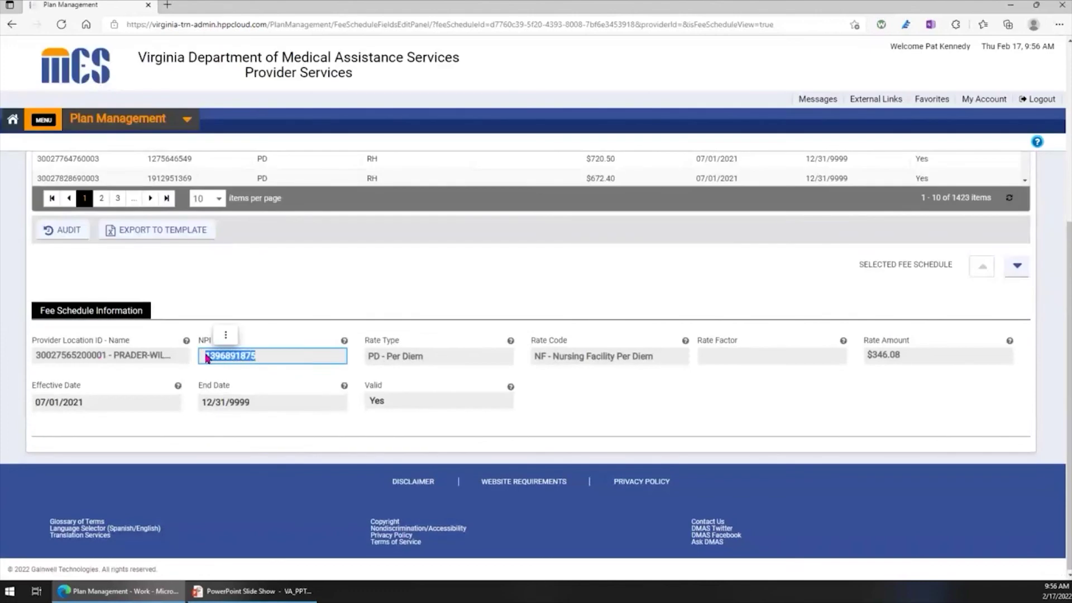
Leave the fee schedule page without saving and go to the Provider Management dashboard.
left_click(44, 120)
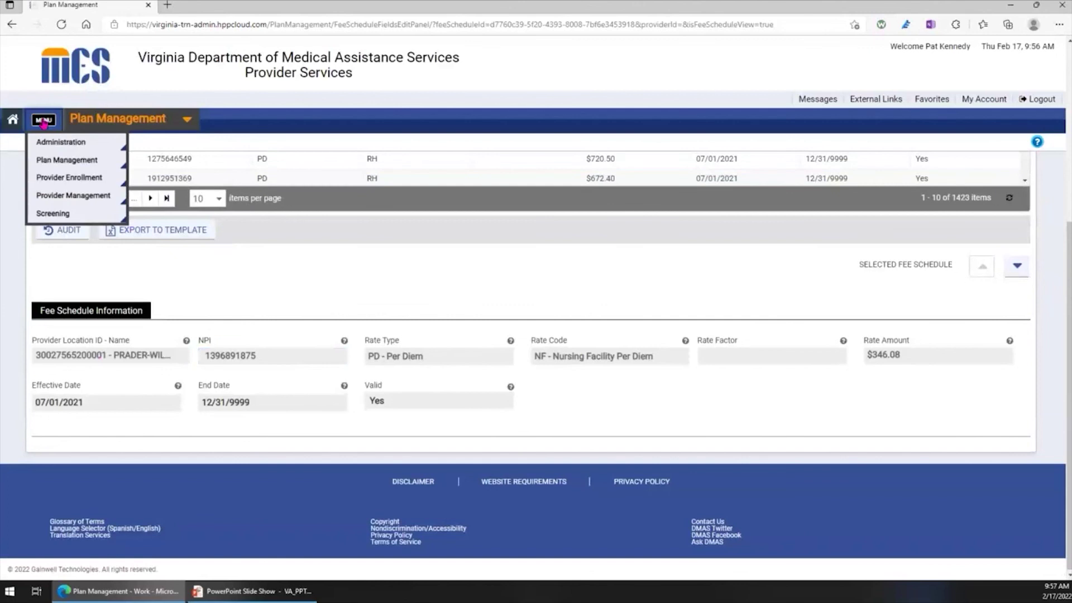
mouse_move(75, 201)
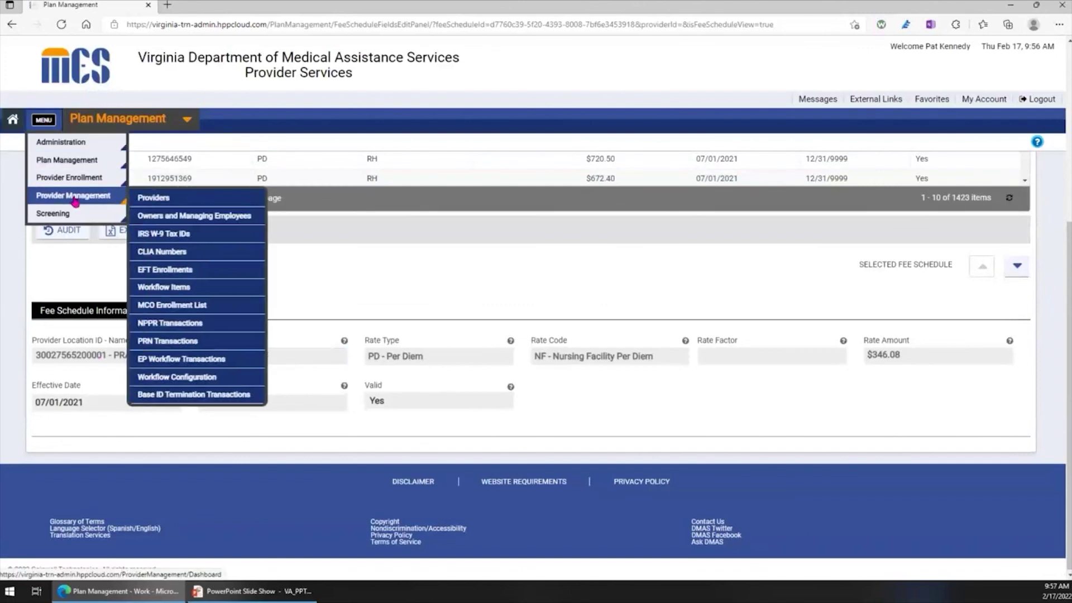
left_click(76, 200)
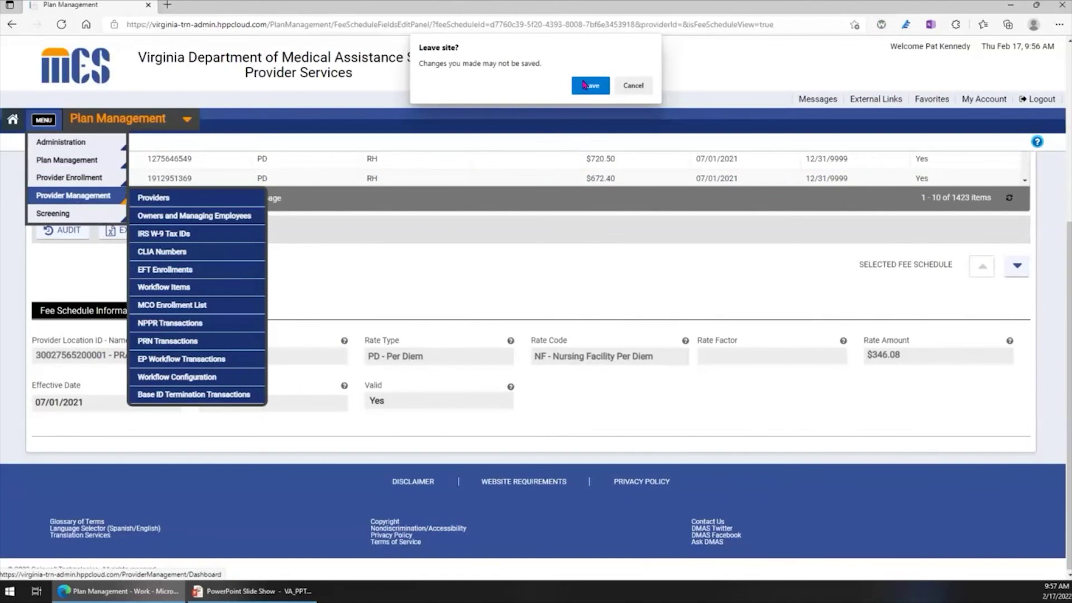
left_click(634, 86)
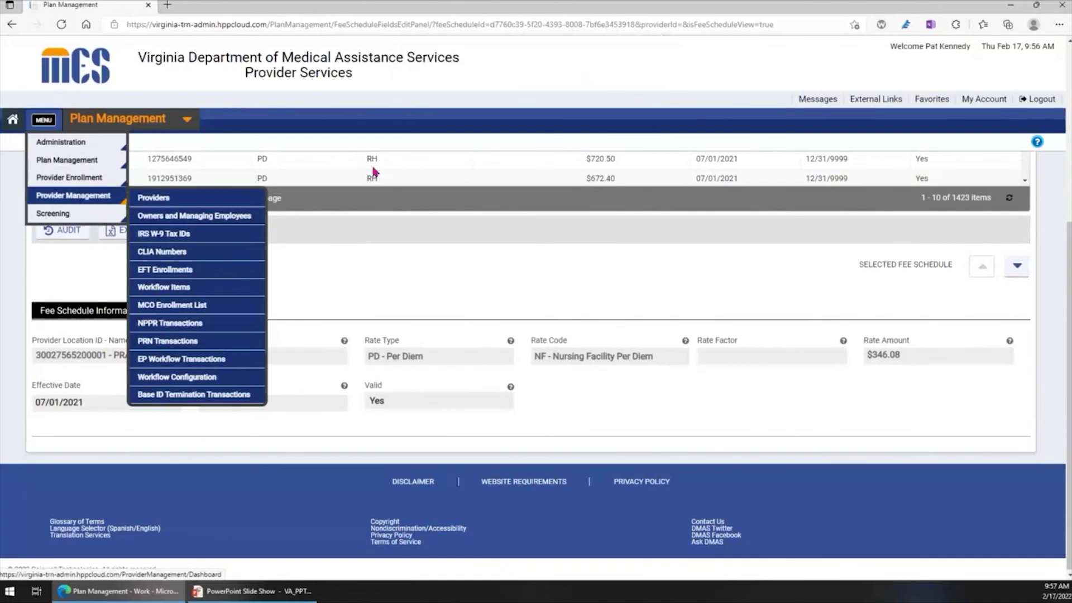
left_click(76, 199)
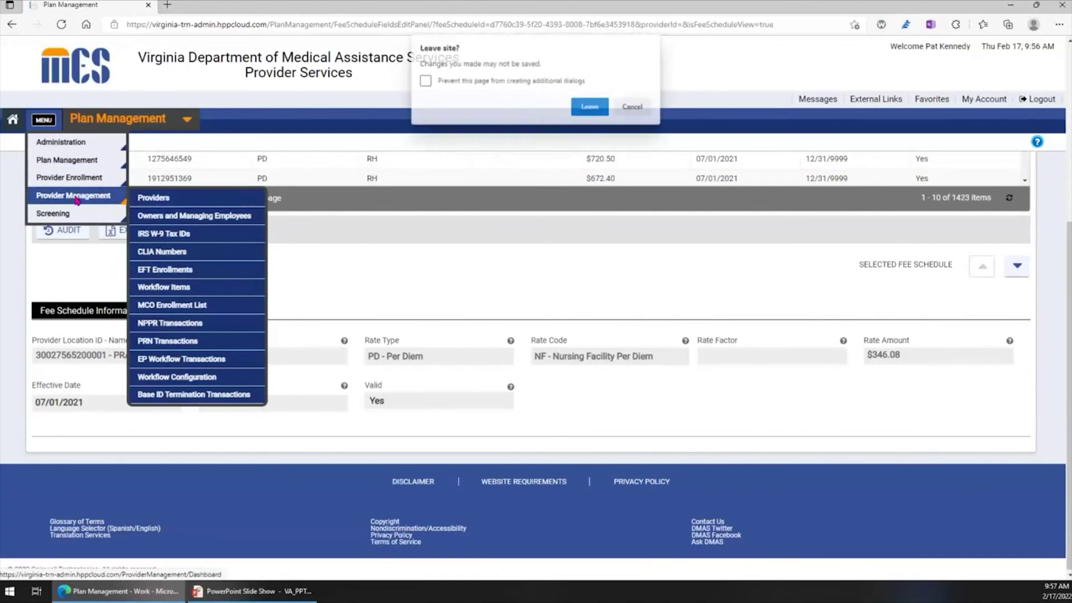
left_click(590, 108)
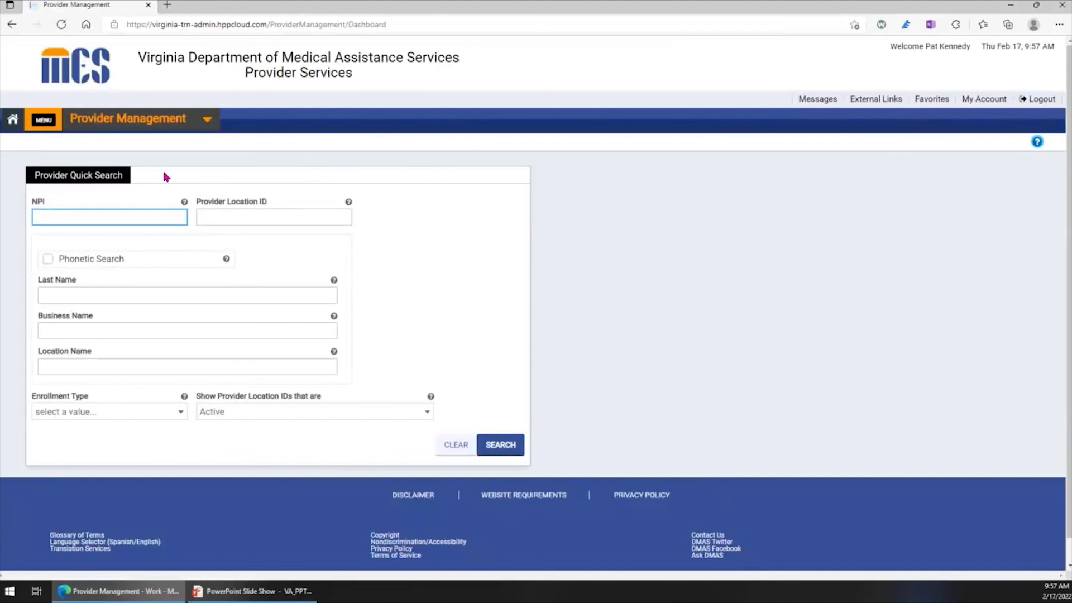
Search for the provider by the copied NPI and open the matching provider location record.
key("ctrl+v")
left_click(509, 453)
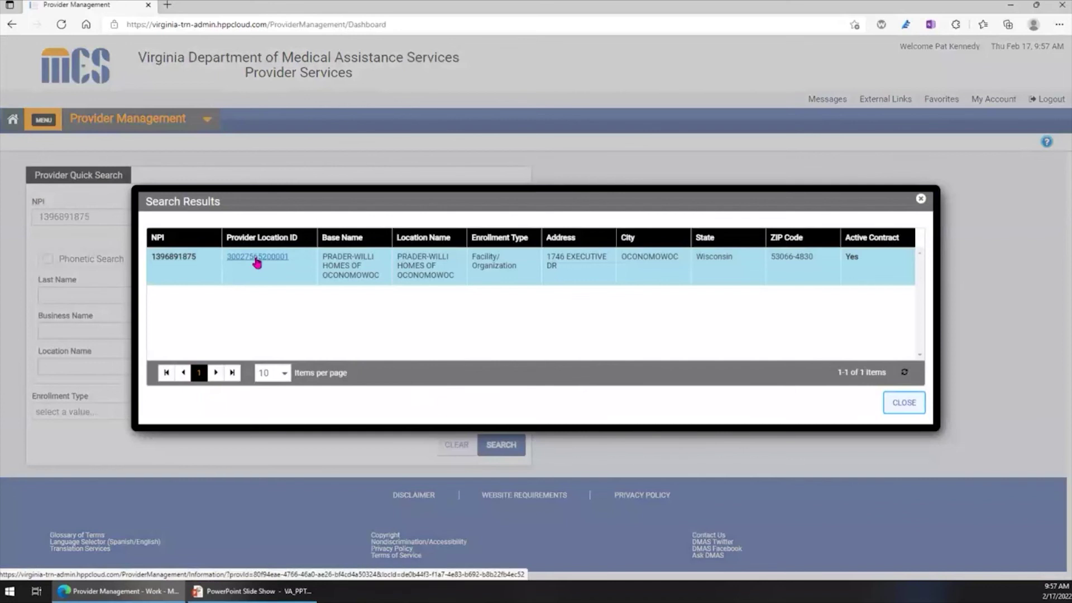
left_click(257, 257)
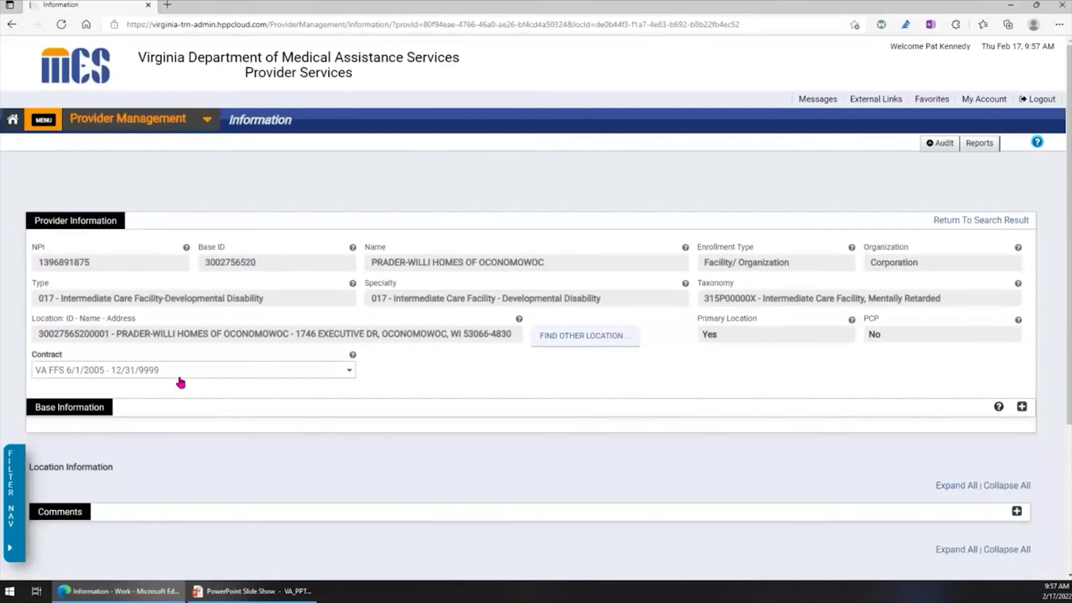
List the fee schedules linked to this provider location through Filter Nav.
scroll(177, 378, "down", 3)
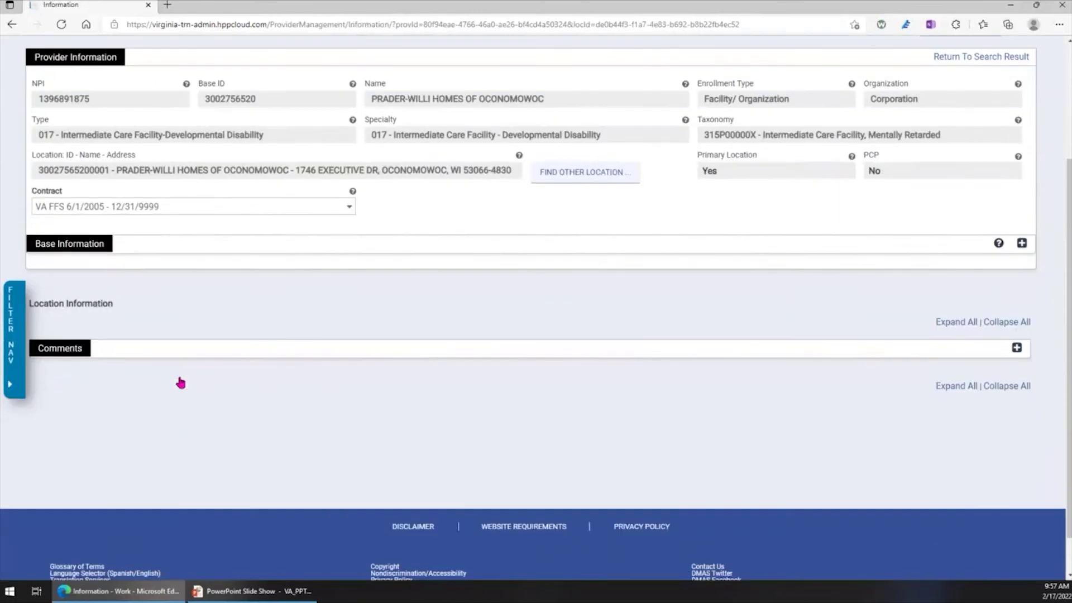
left_click(10, 386)
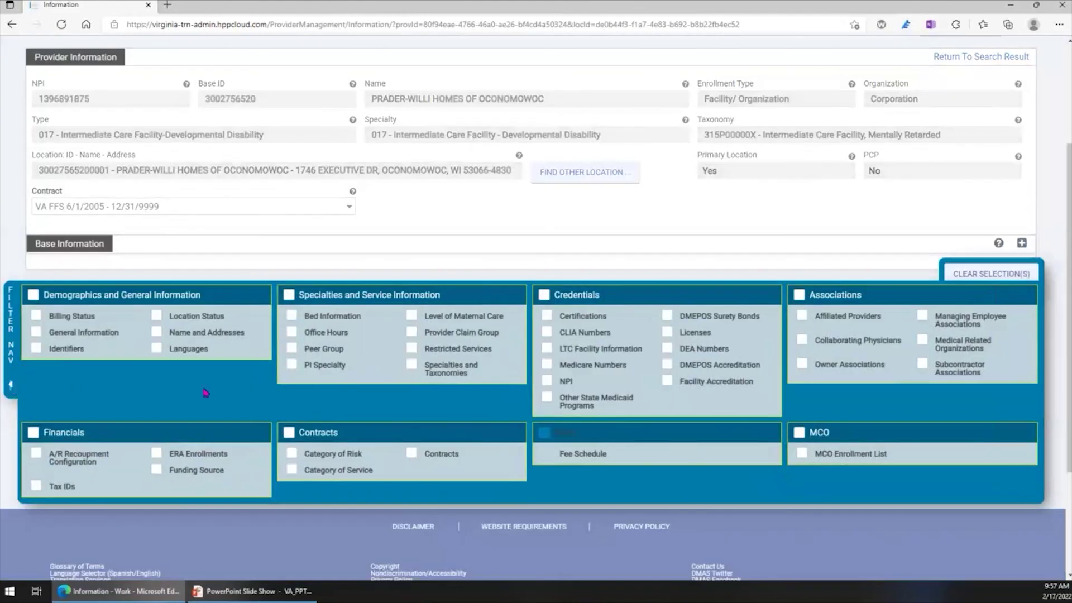
left_click(569, 454)
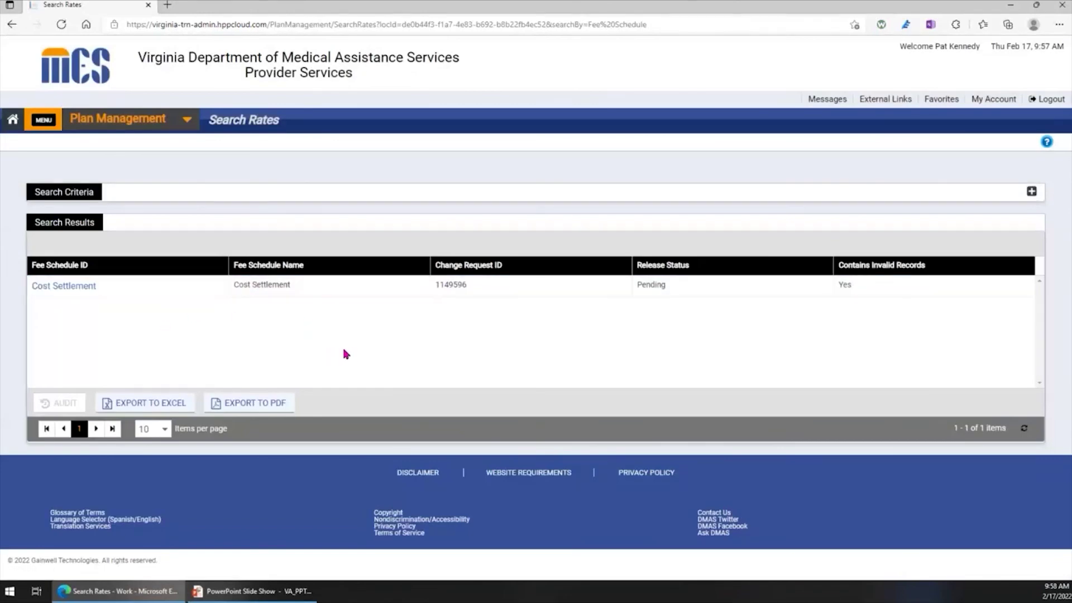
Open the provider's Cost Settlement fee schedule and review its header, rate records and Fee Schedule Information.
left_click(76, 294)
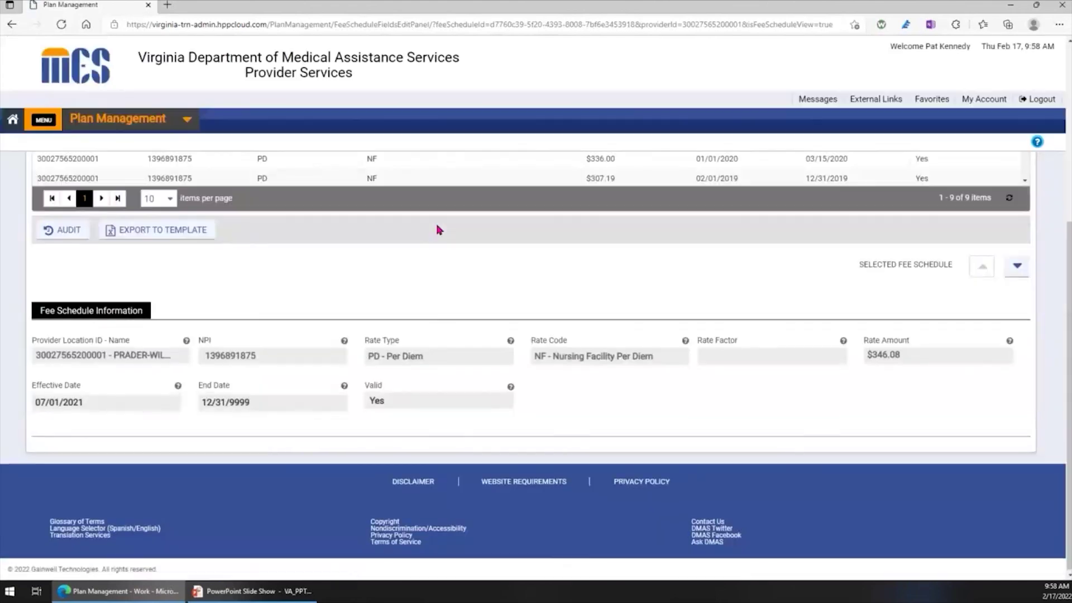
scroll(440, 230, "up", 3)
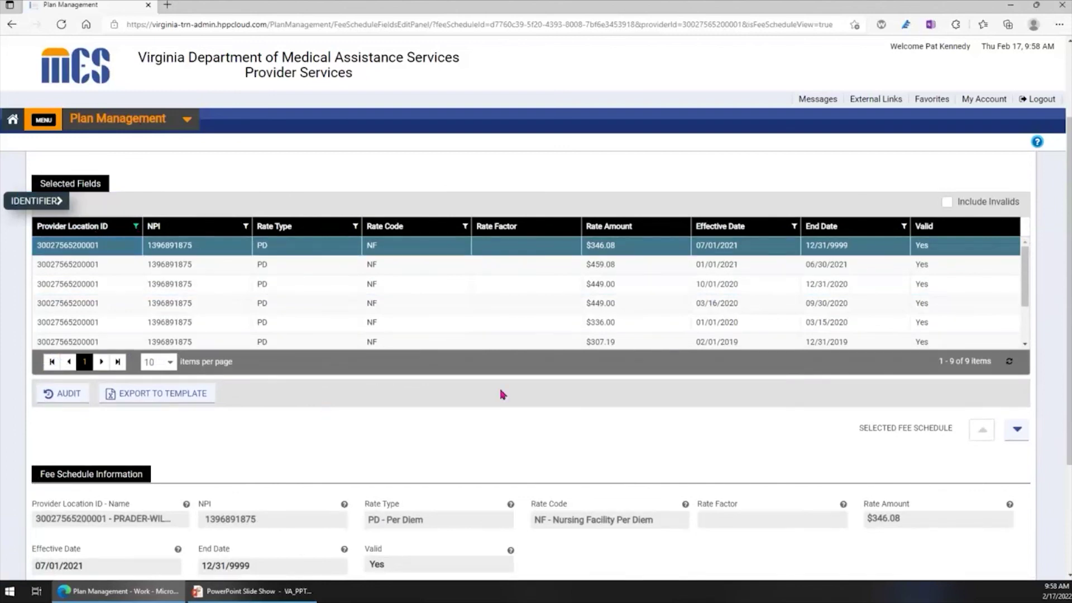
scroll(502, 394, "down", 3)
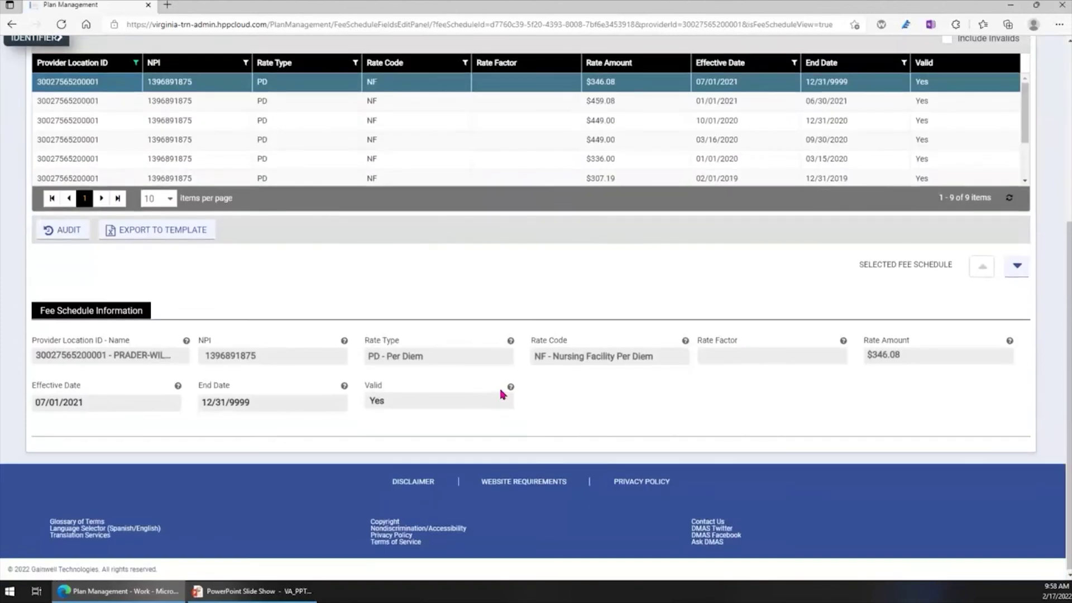
scroll(503, 394, "up", 5)
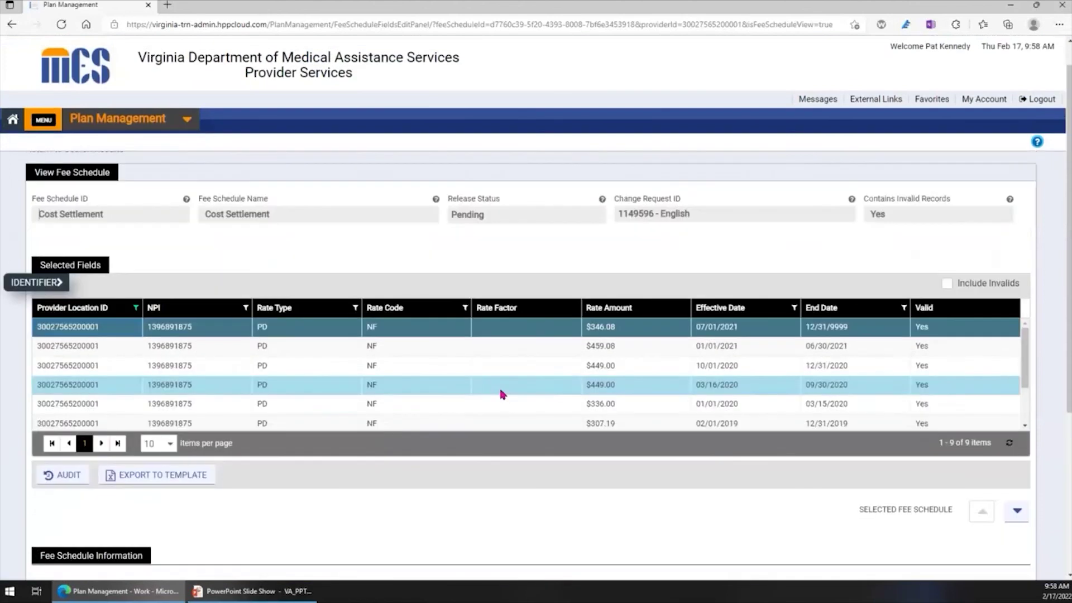
scroll(503, 395, "up", 1)
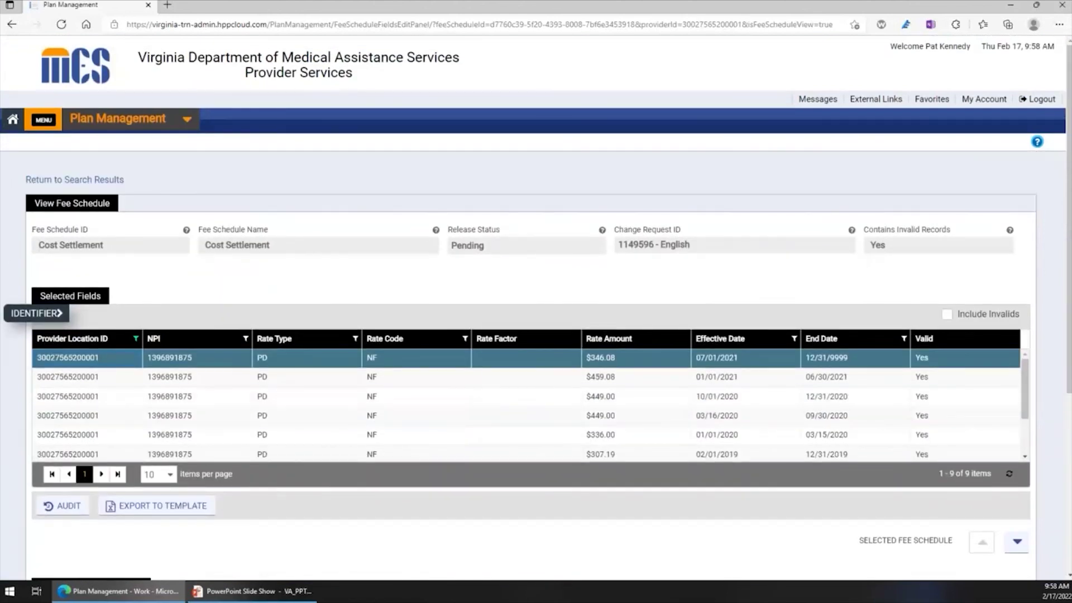
Return to the home page and reopen the Provider Management dashboard.
left_click(10, 121)
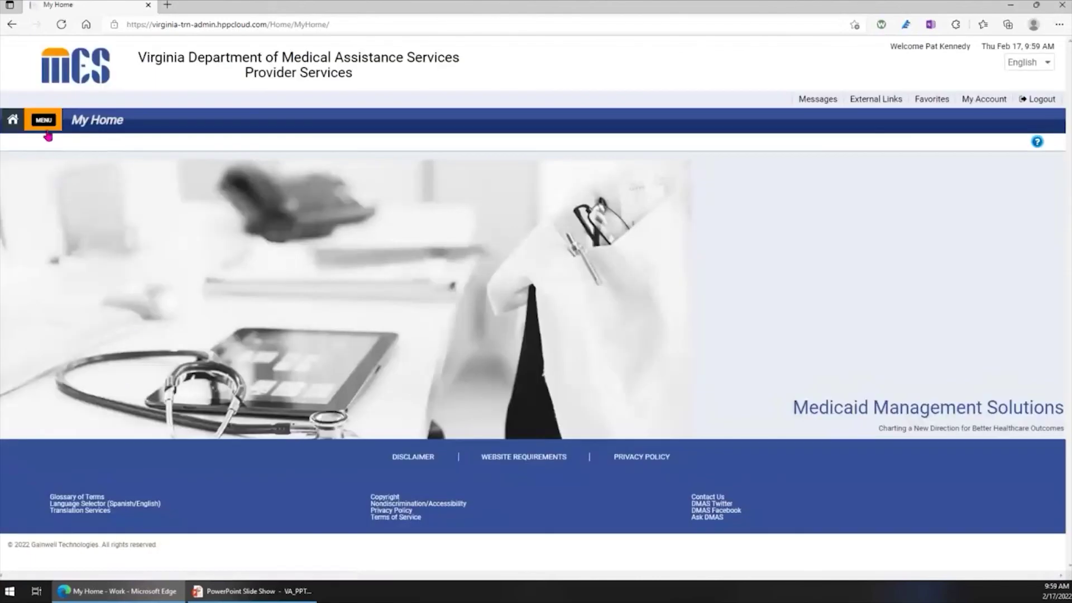
left_click(43, 127)
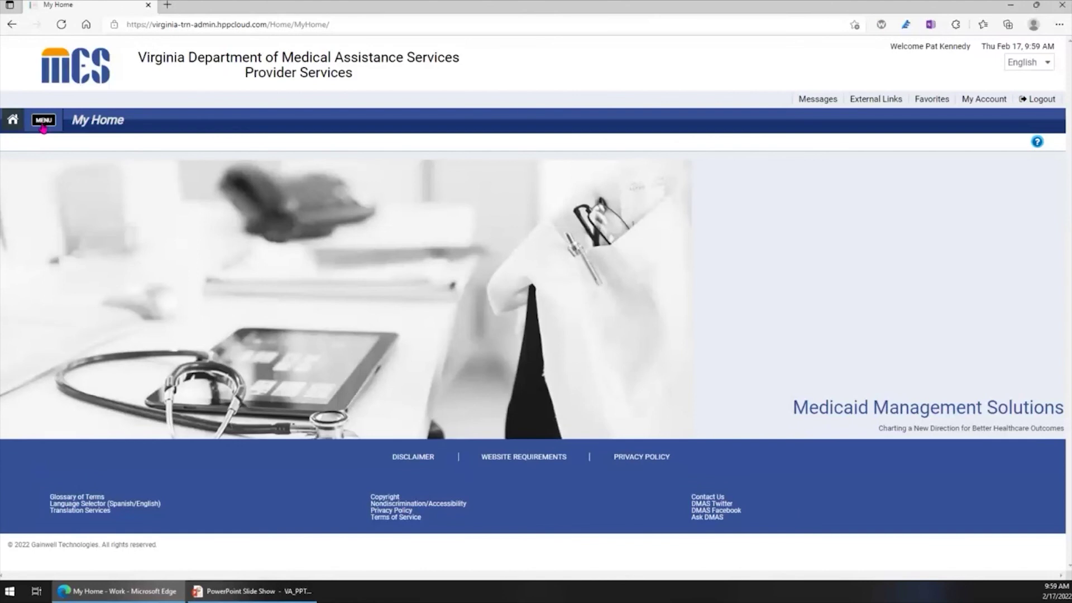
left_click(43, 127)
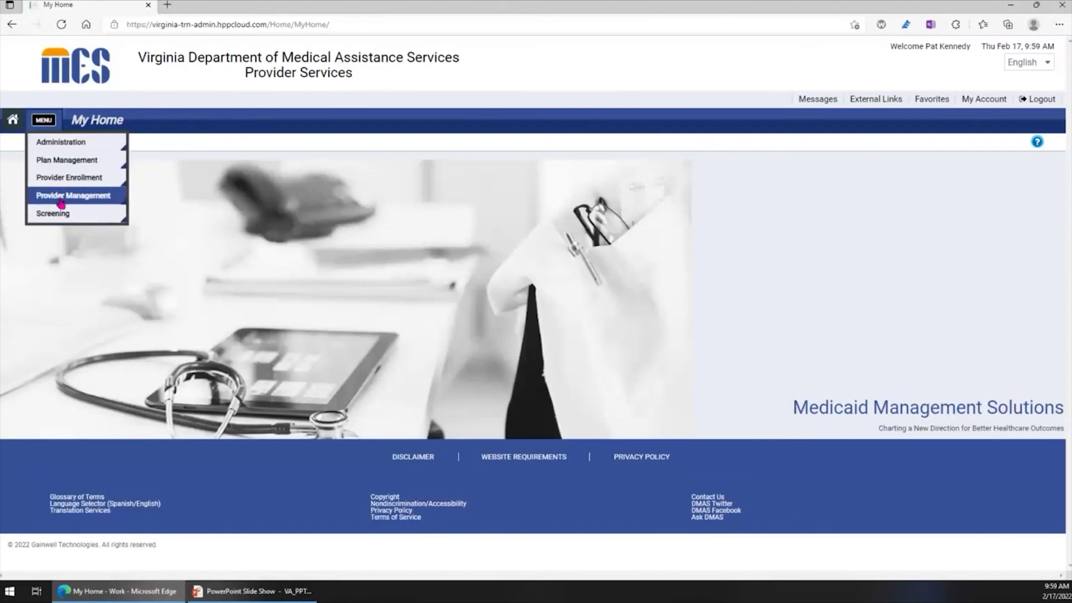
mouse_move(61, 203)
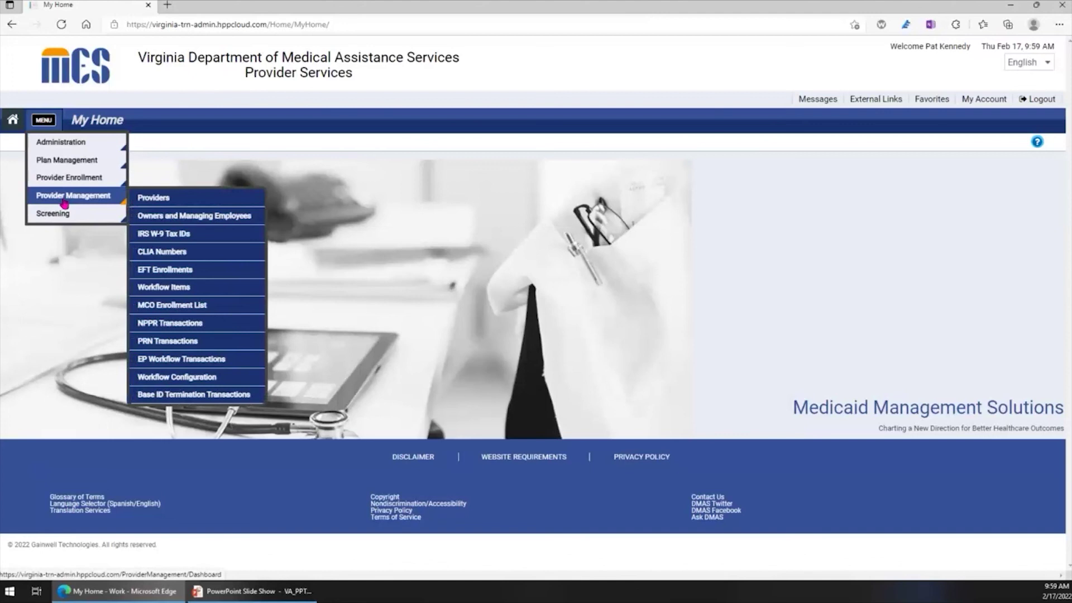
left_click(64, 204)
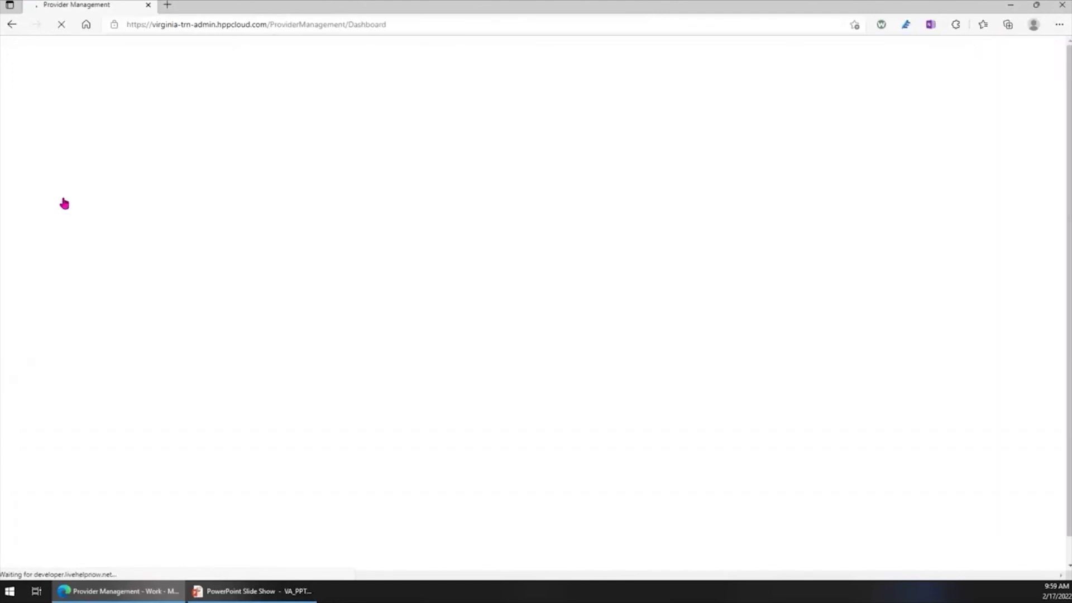
Run the provider quick search again with the copied NPI and open the resulting location record.
key("ctrl+v")
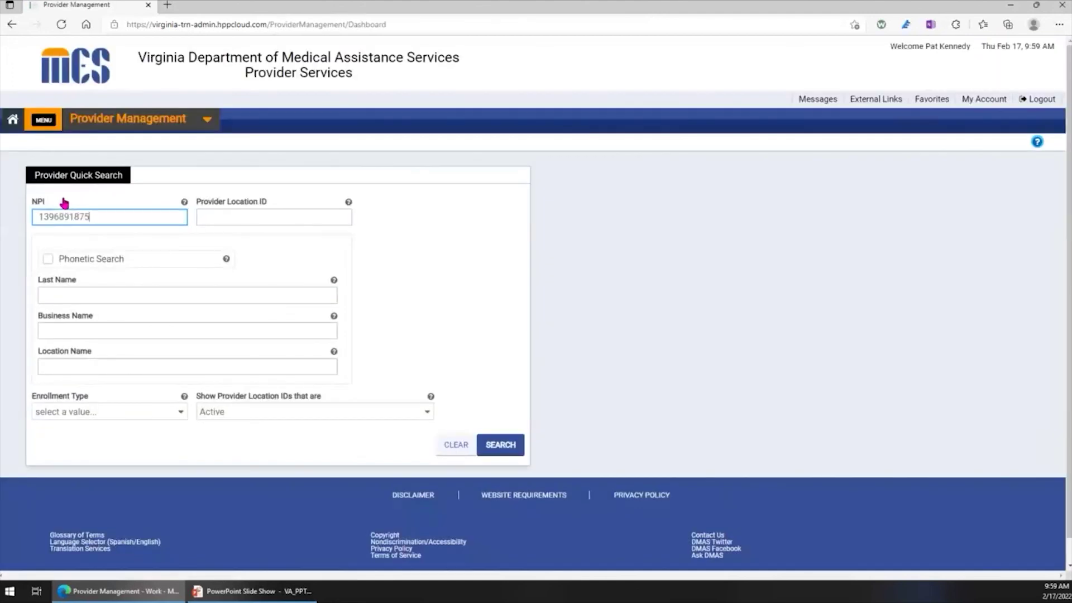
left_click(497, 447)
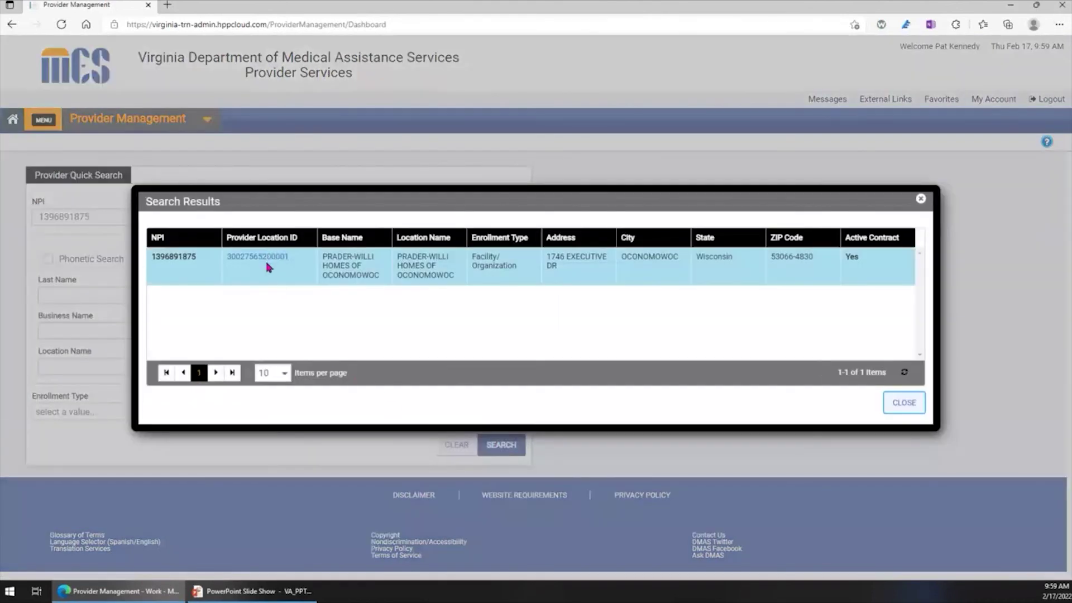
left_click(267, 257)
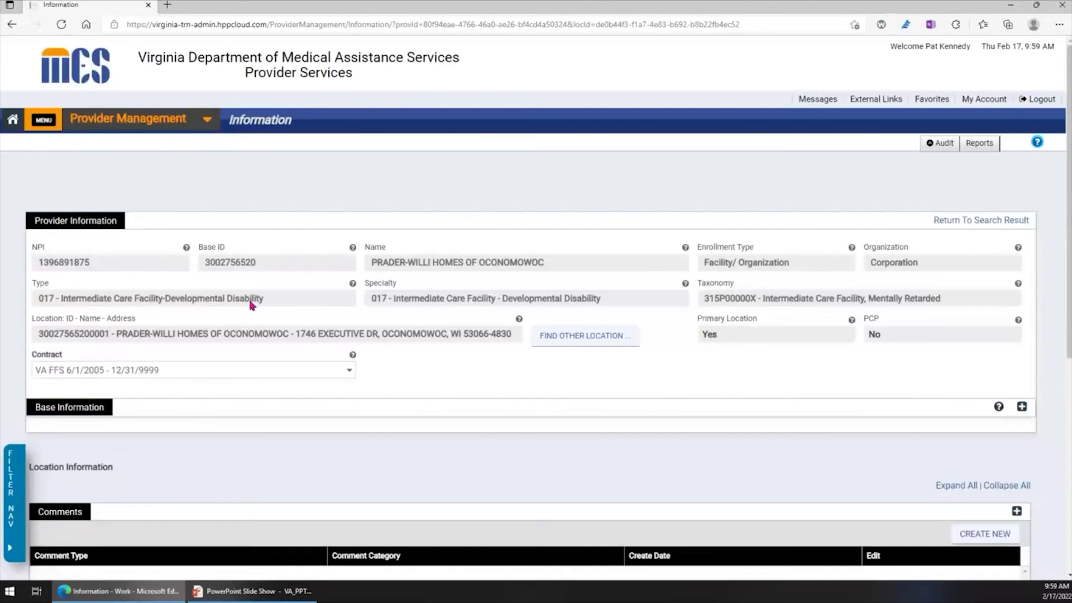
View the Cost Settlement fee schedule from the provider record's Fee Schedule link, and return to the home page.
scroll(94, 413, "down", 3)
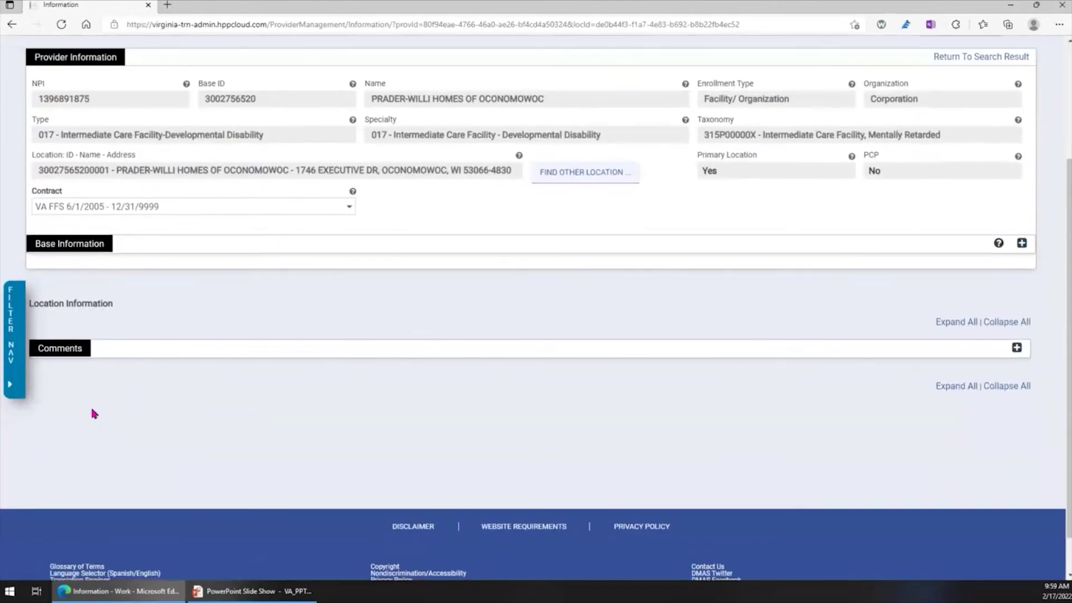
left_click(10, 387)
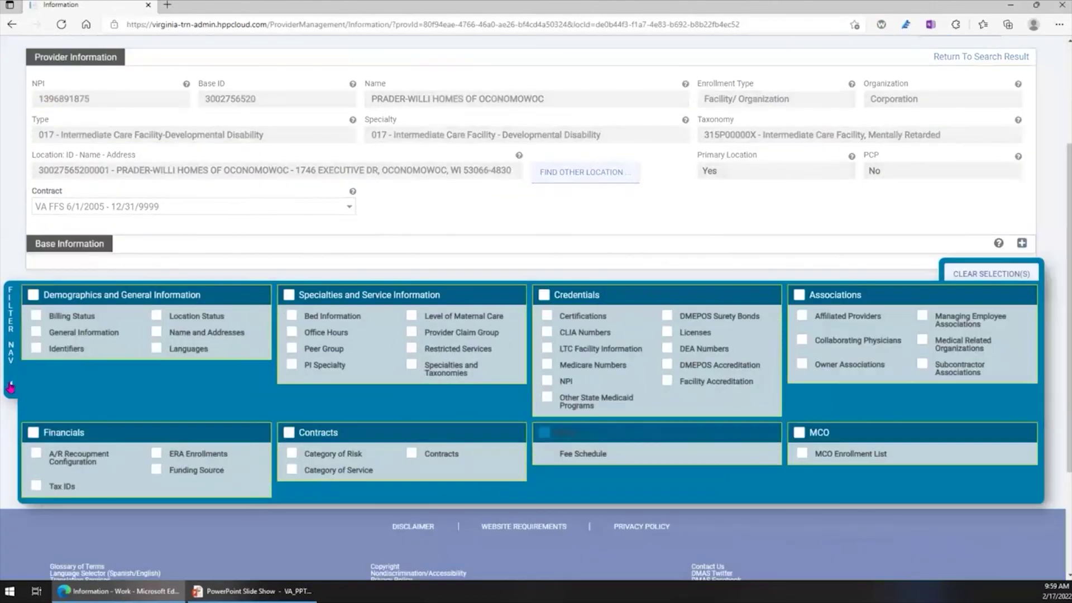
left_click(564, 453)
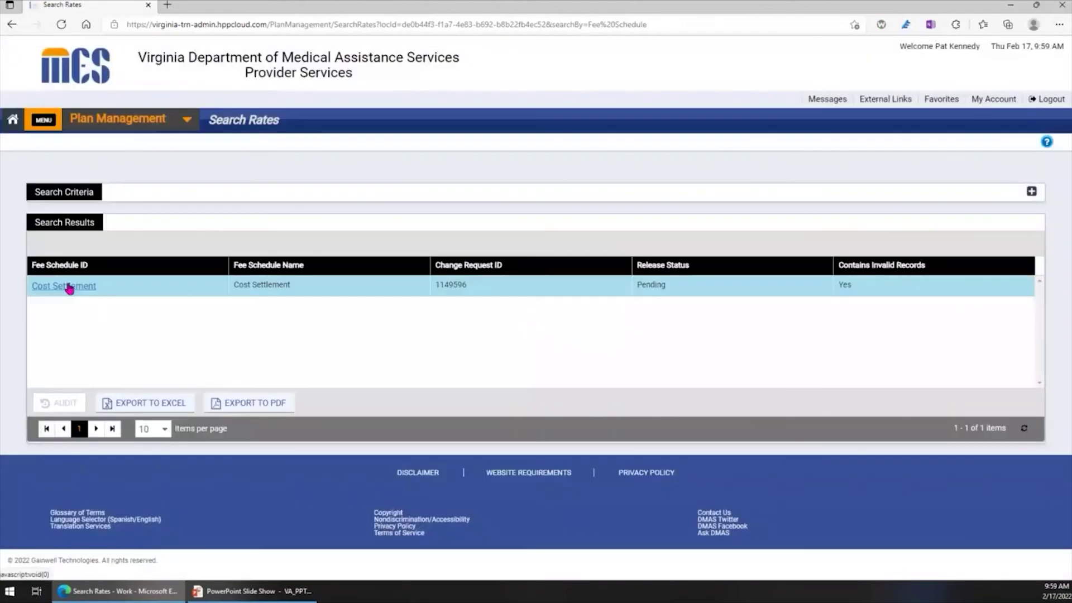
left_click(68, 287)
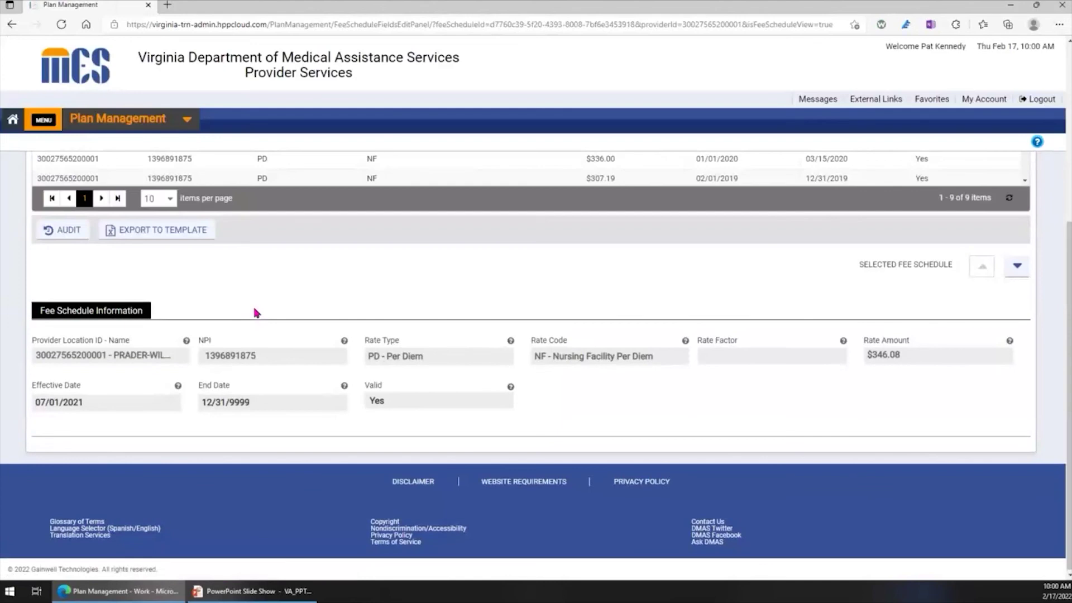
left_click(13, 118)
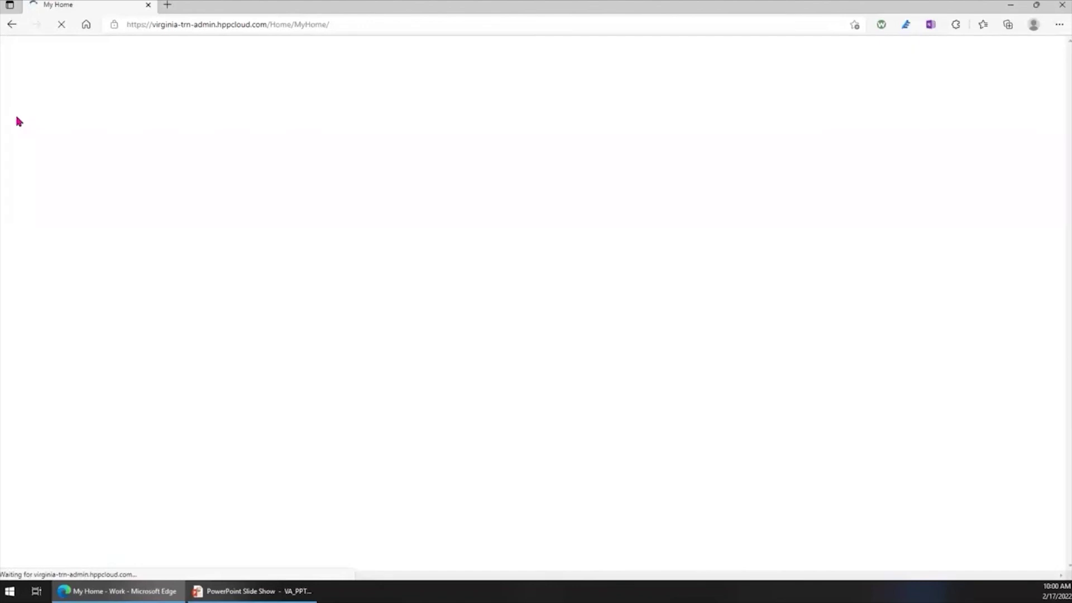
key("alt+Tab")
key("Right")
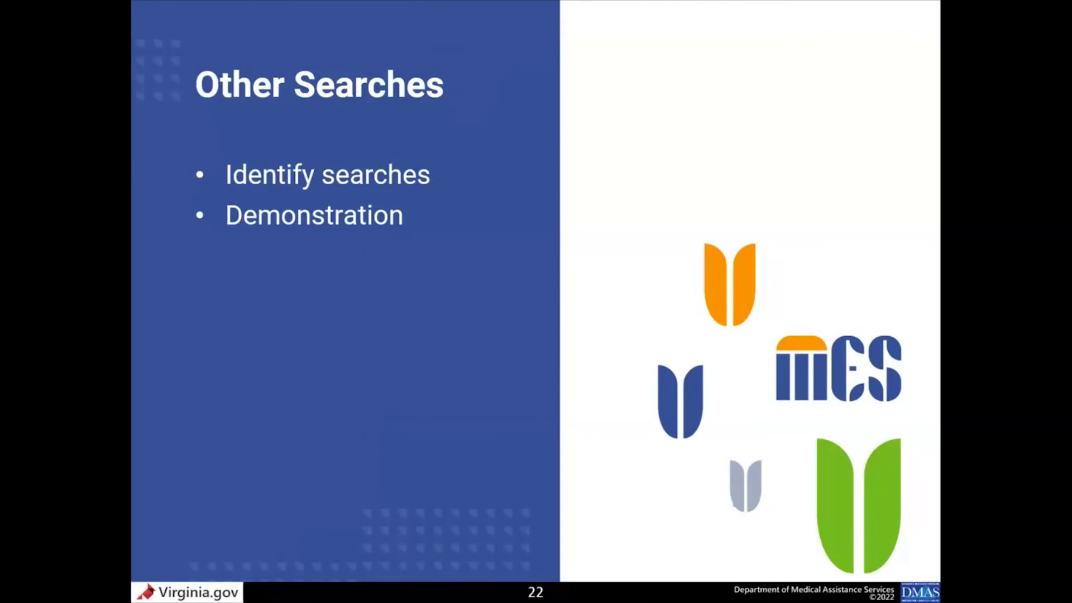
key("Right")
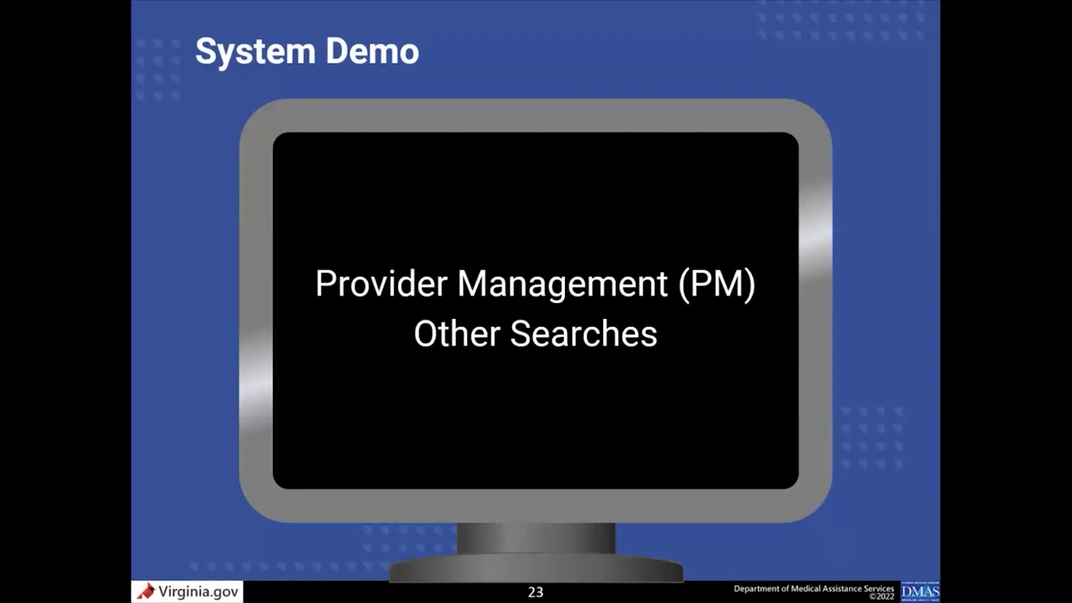
Switch to the provider services portal in Edge and open the IRS W-9 Tax IDs search under Provider Management.
key("alt+Tab")
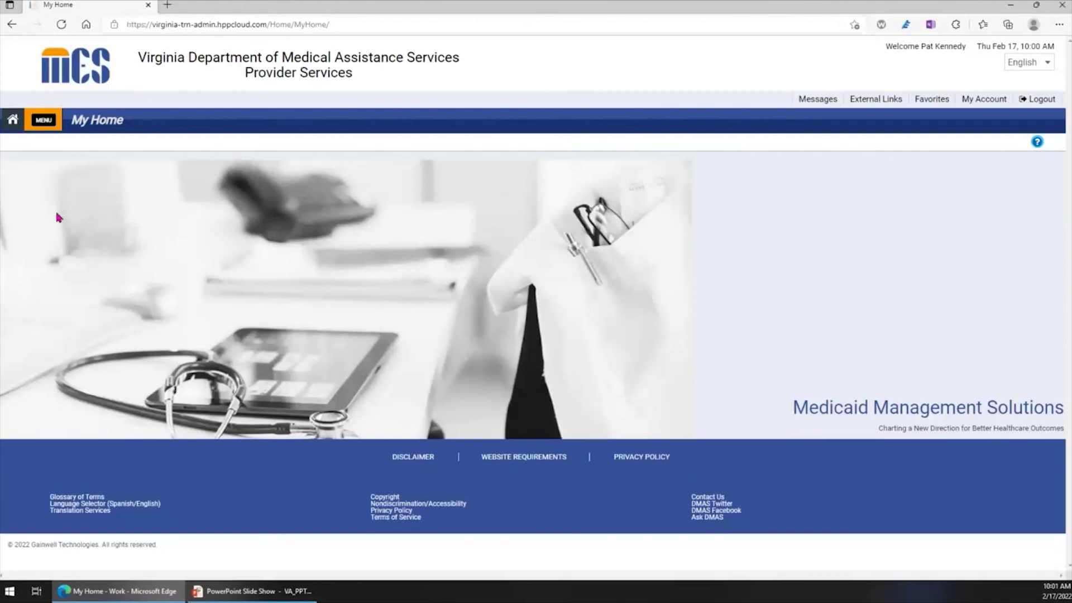
left_click(50, 128)
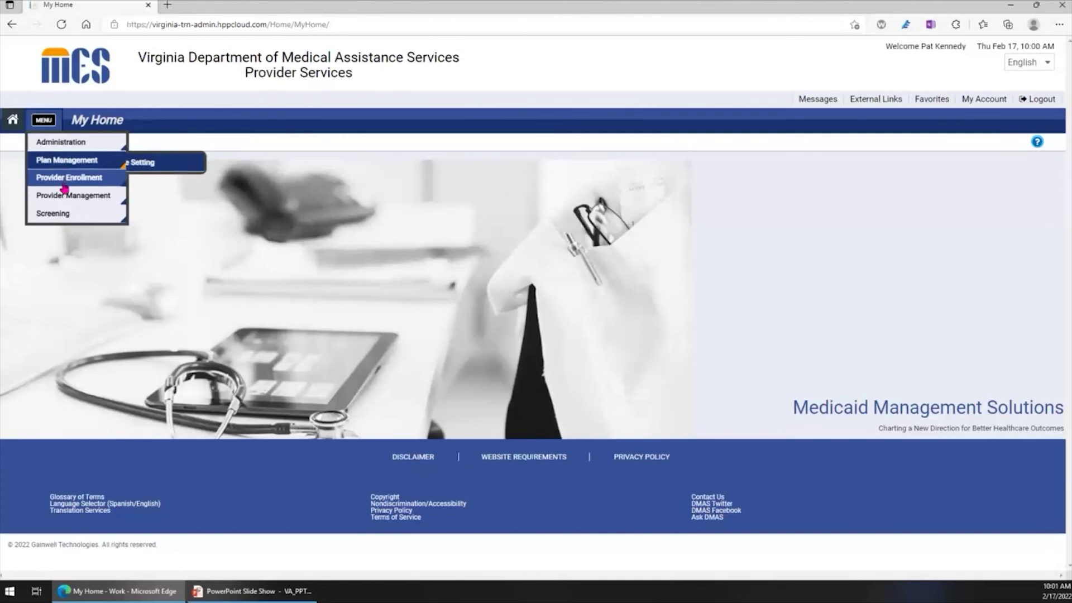
mouse_move(68, 200)
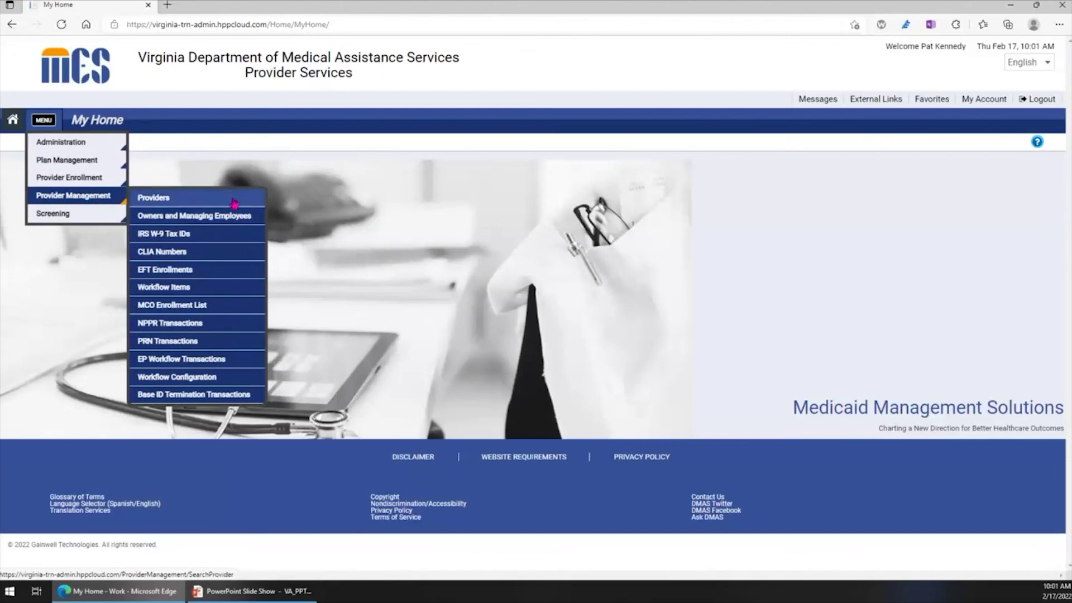
left_click(215, 237)
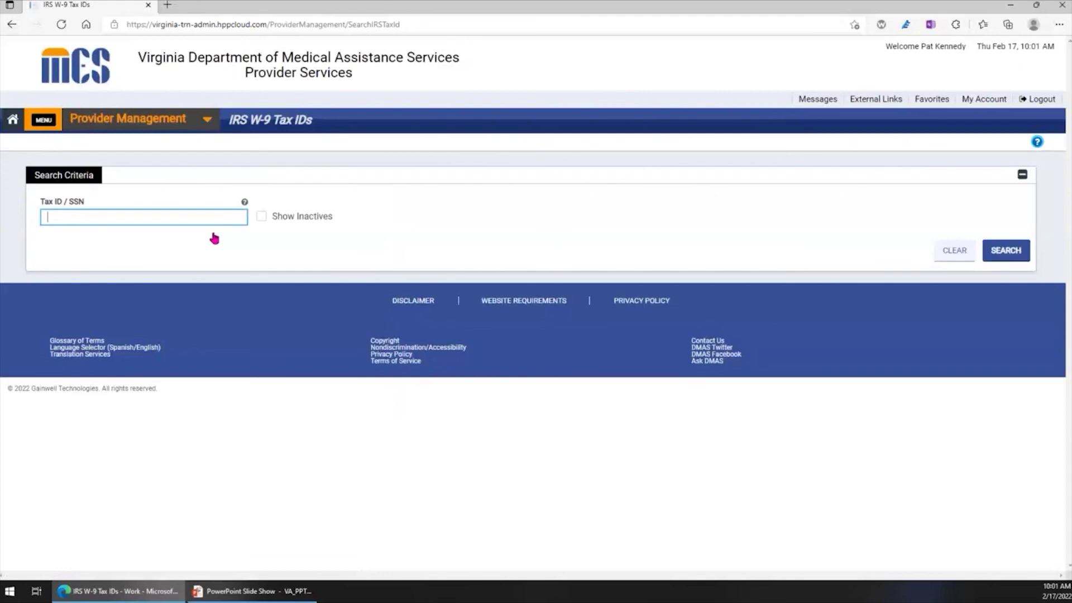
Search for the provider's tax ID, view the resulting IRS W-9 Tax ID record, and close its details.
type("111111111")
key("Return")
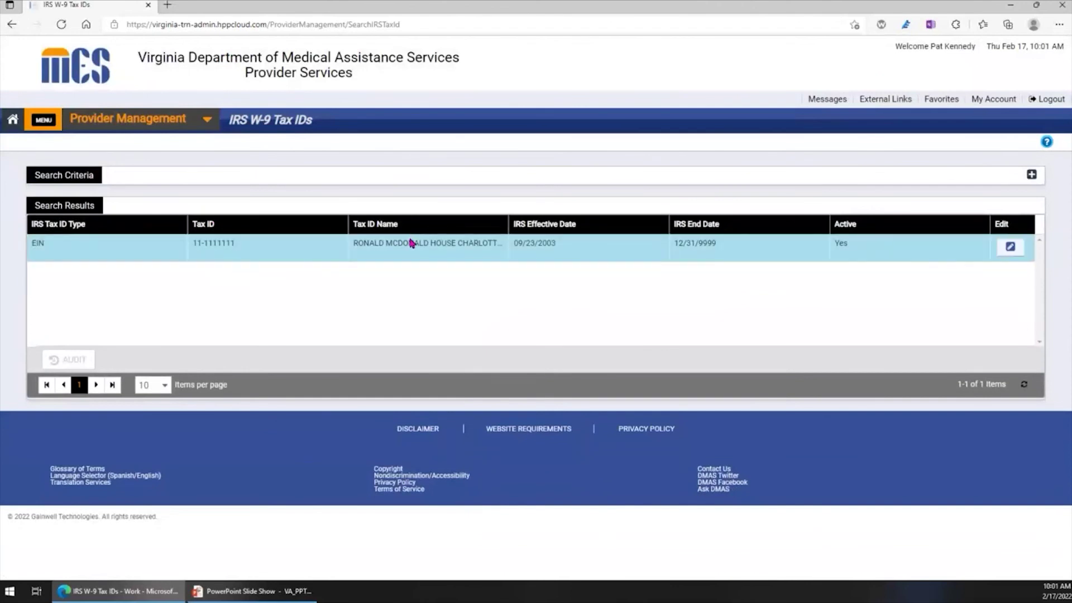
double_click(471, 246)
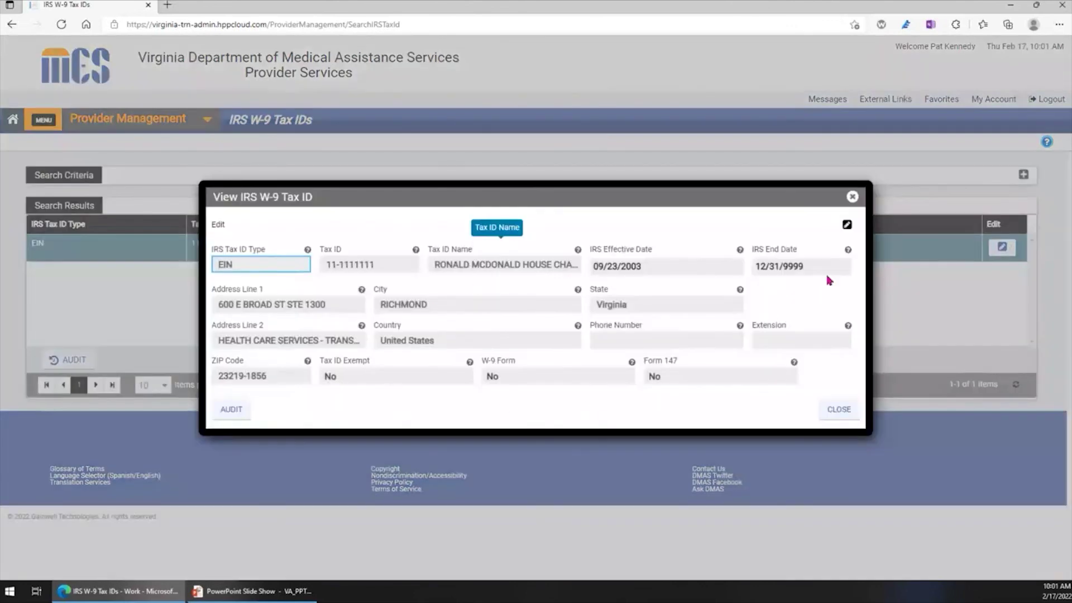
left_click(851, 199)
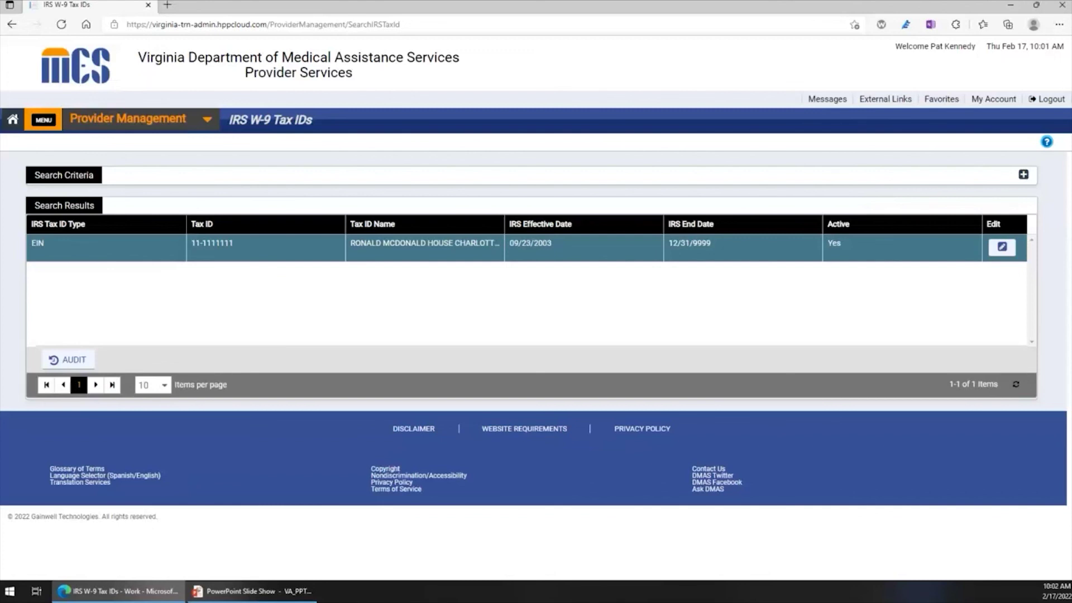
Open the Workflow Items worklist under Provider Management.
left_click(48, 122)
mouse_move(78, 195)
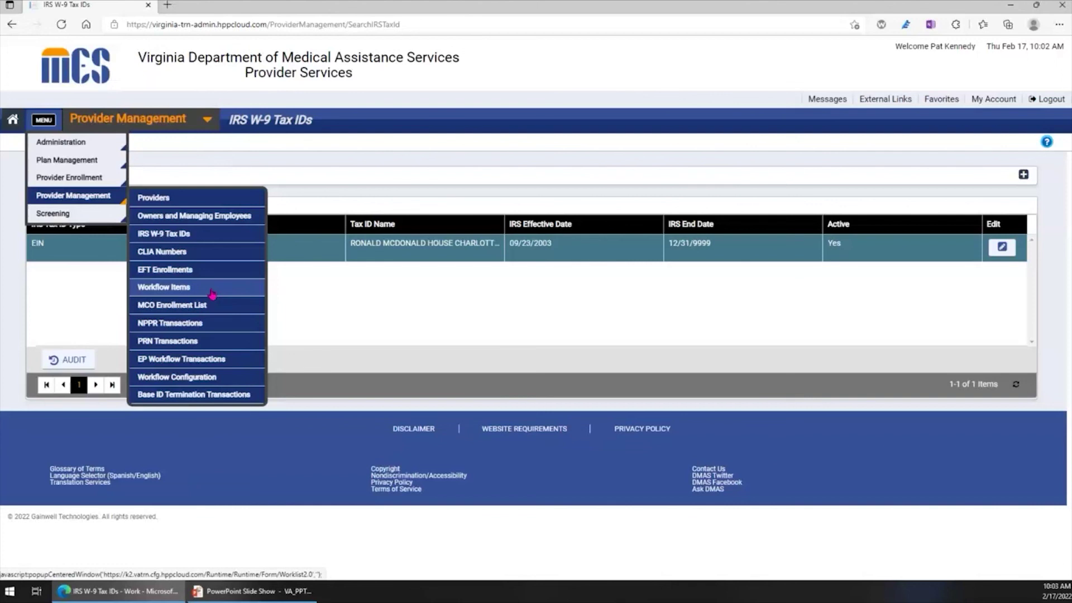
left_click(185, 287)
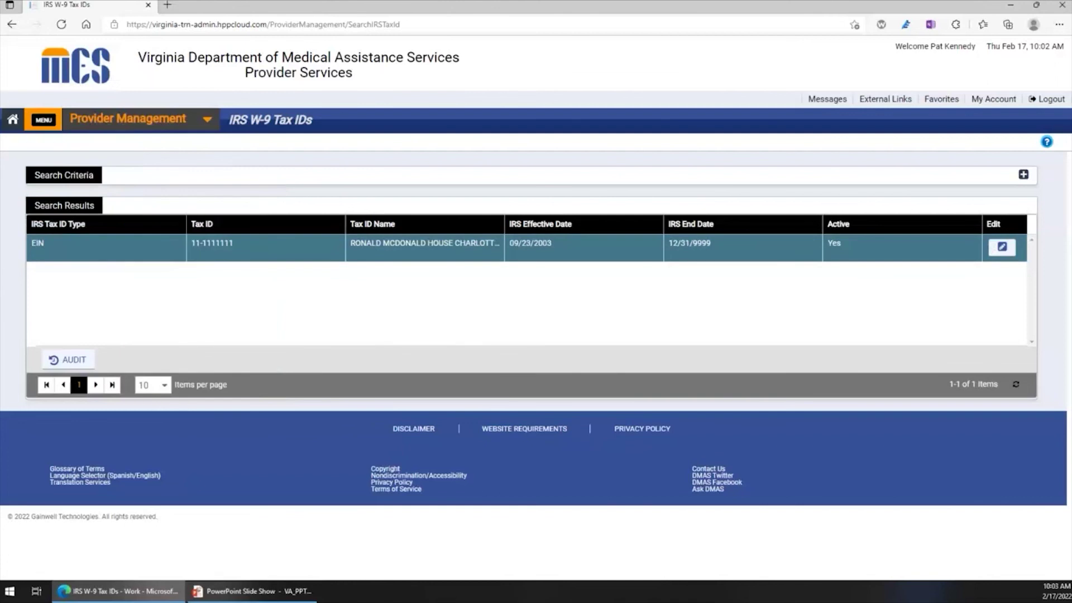
Open the MCO Enrollment List search and set it to search by the MCO Name Magellan.
left_click(46, 126)
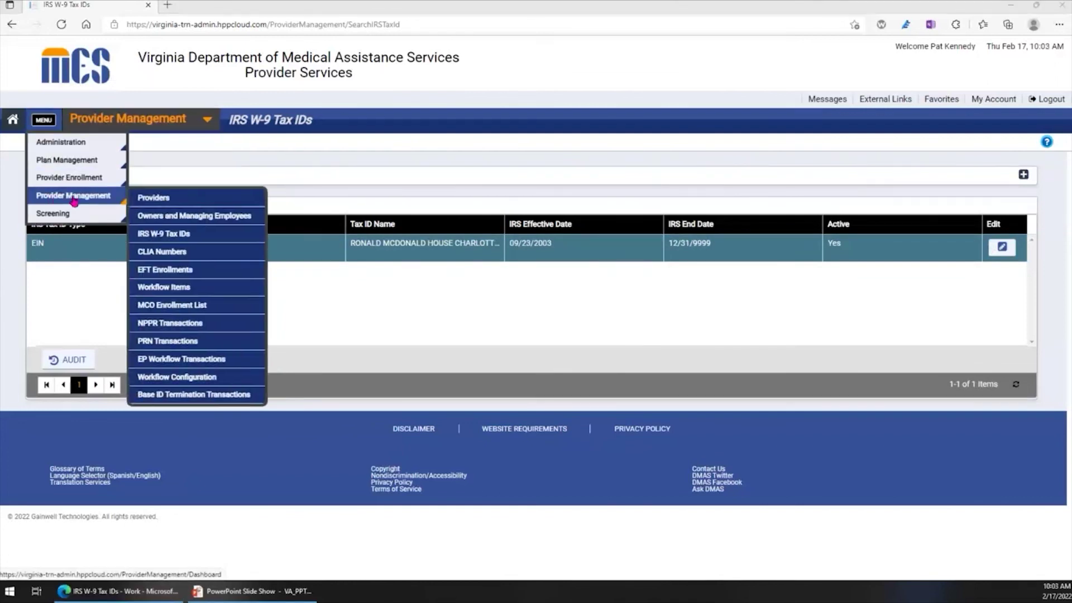
left_click(191, 310)
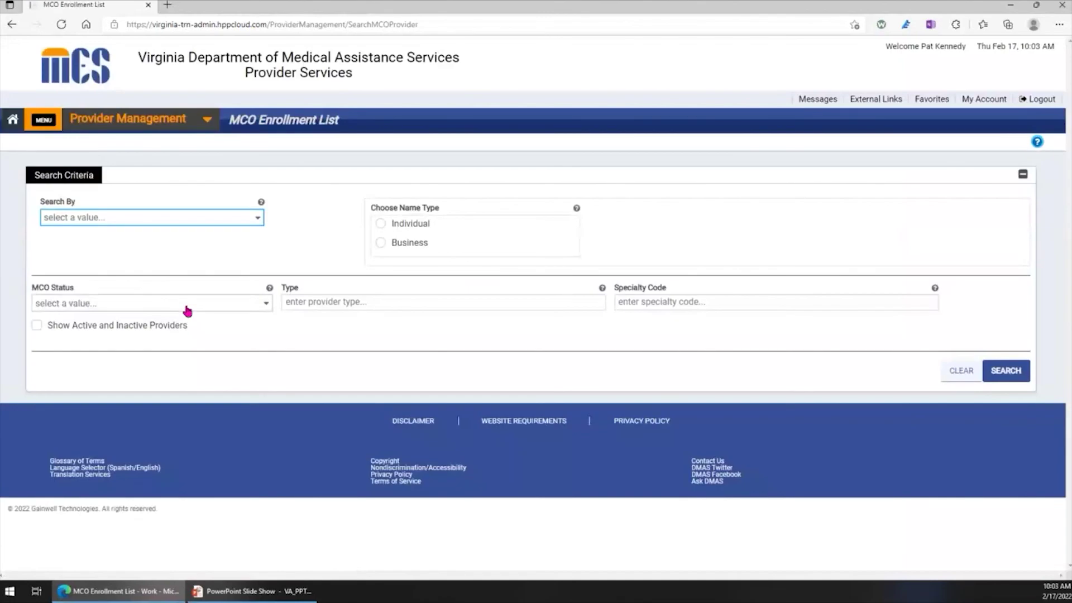
left_click(257, 219)
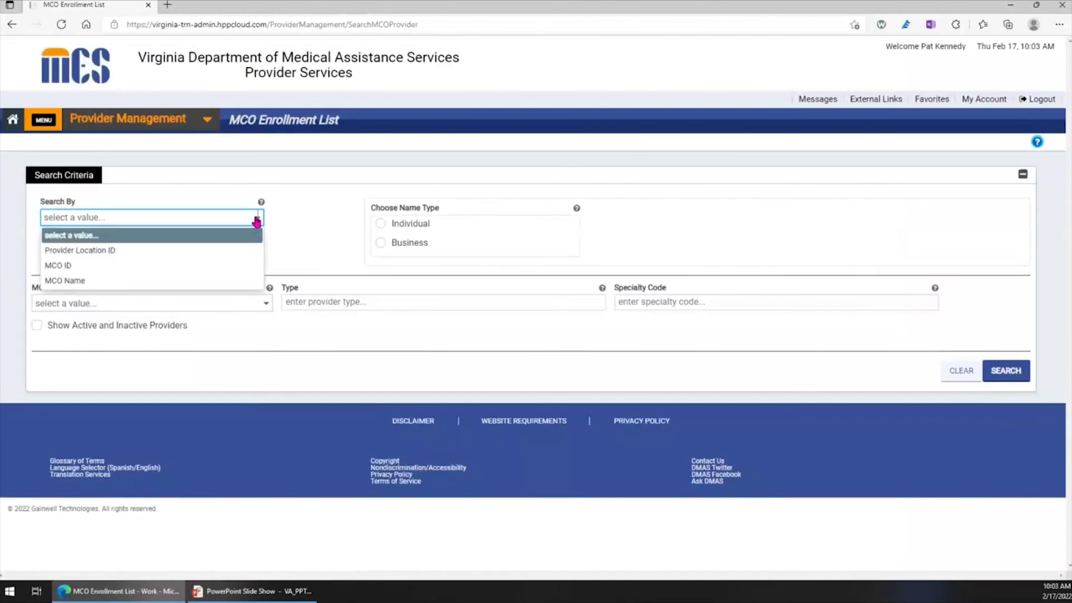
left_click(195, 281)
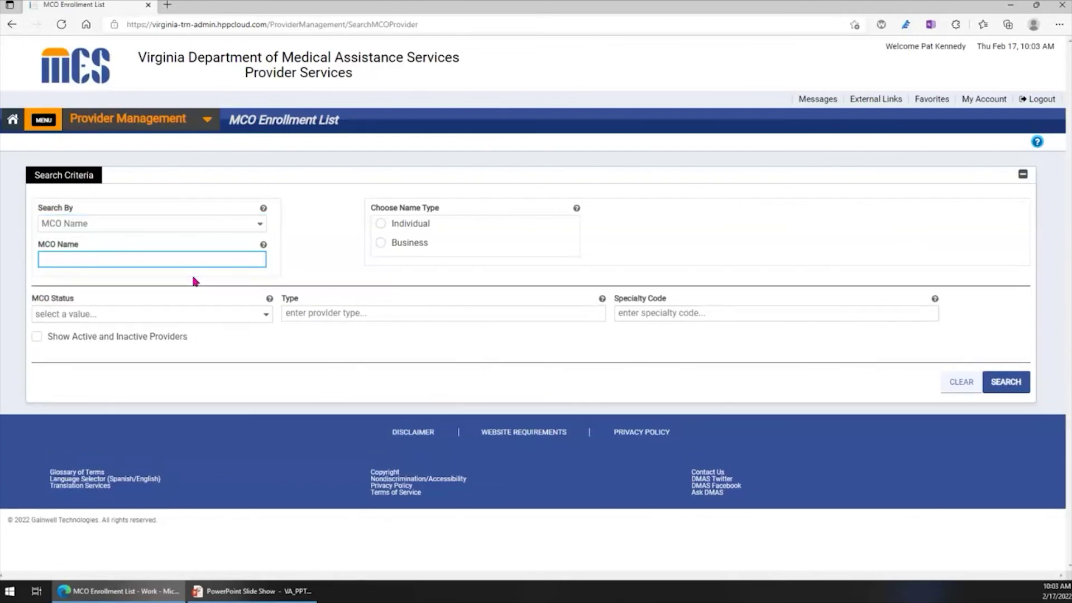
type("Magellan")
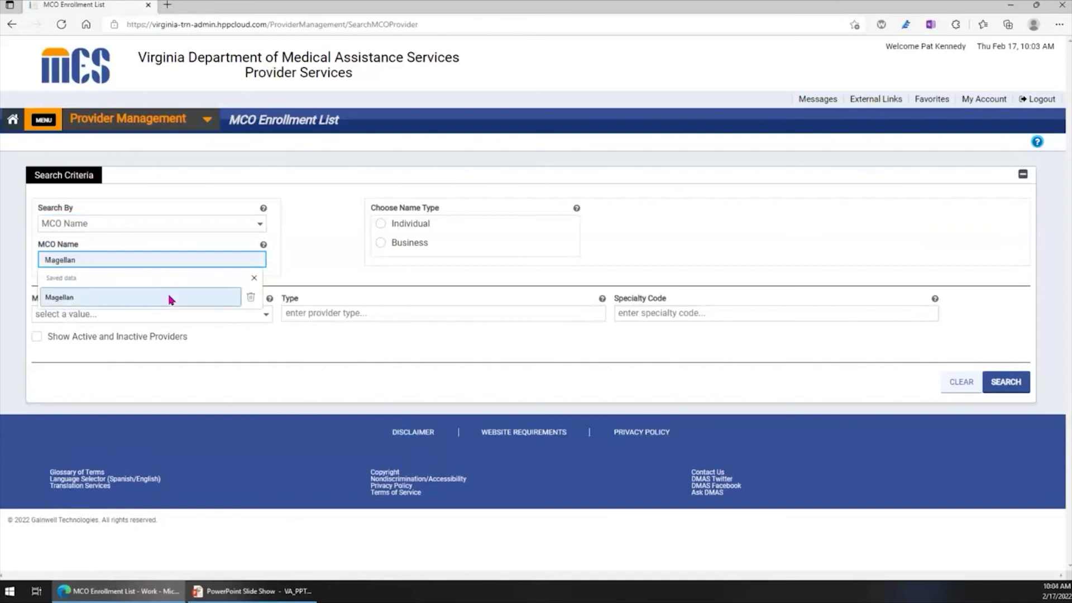
left_click(170, 299)
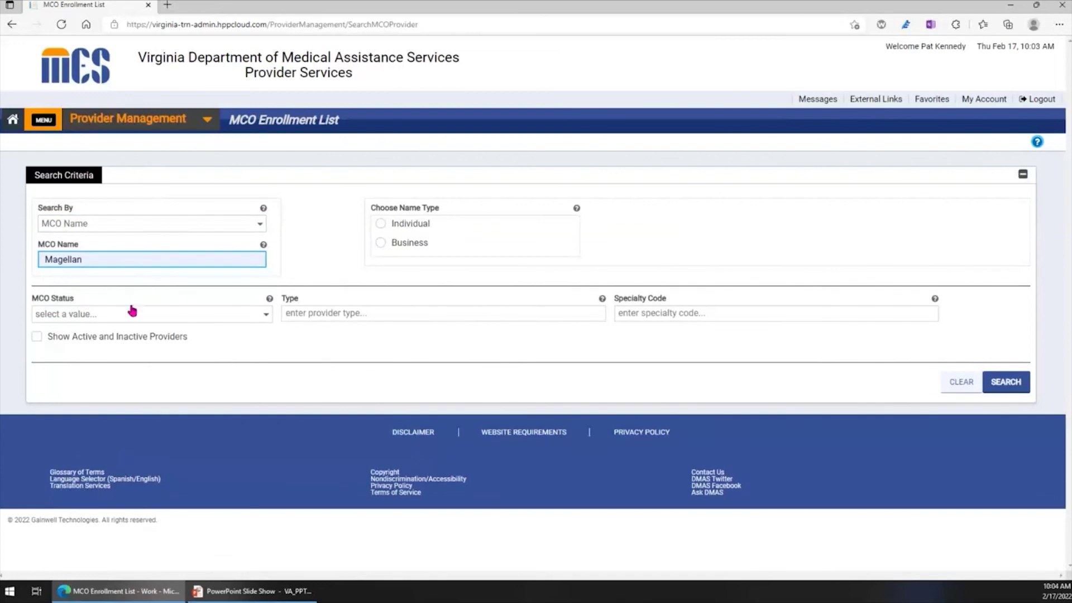
Set the MCO Status to Pending and run the MCO enrollment search.
left_click(266, 316)
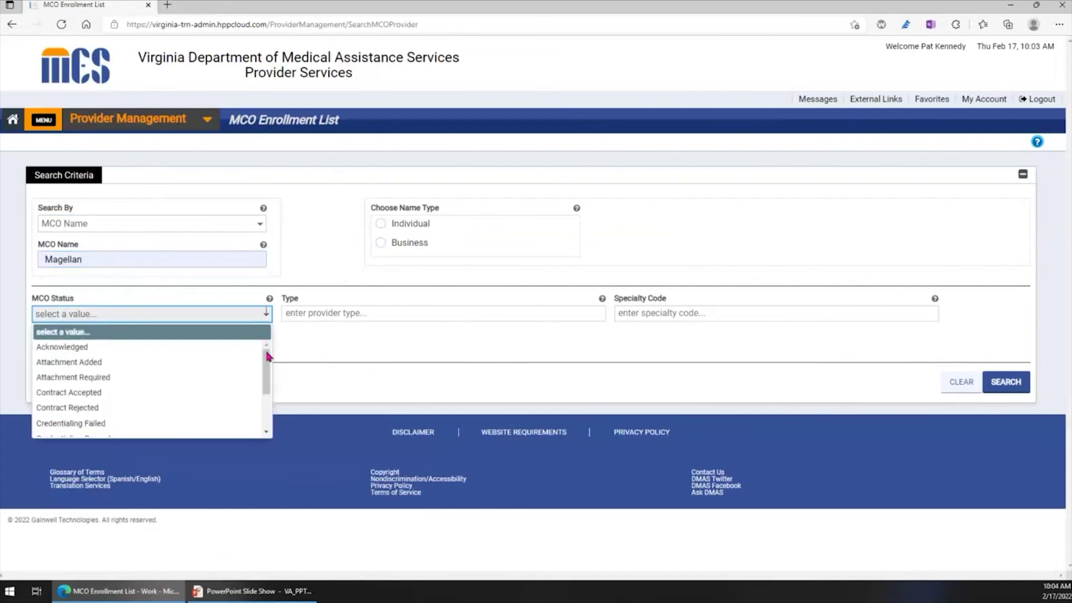
left_click_drag(267, 360, 260, 382)
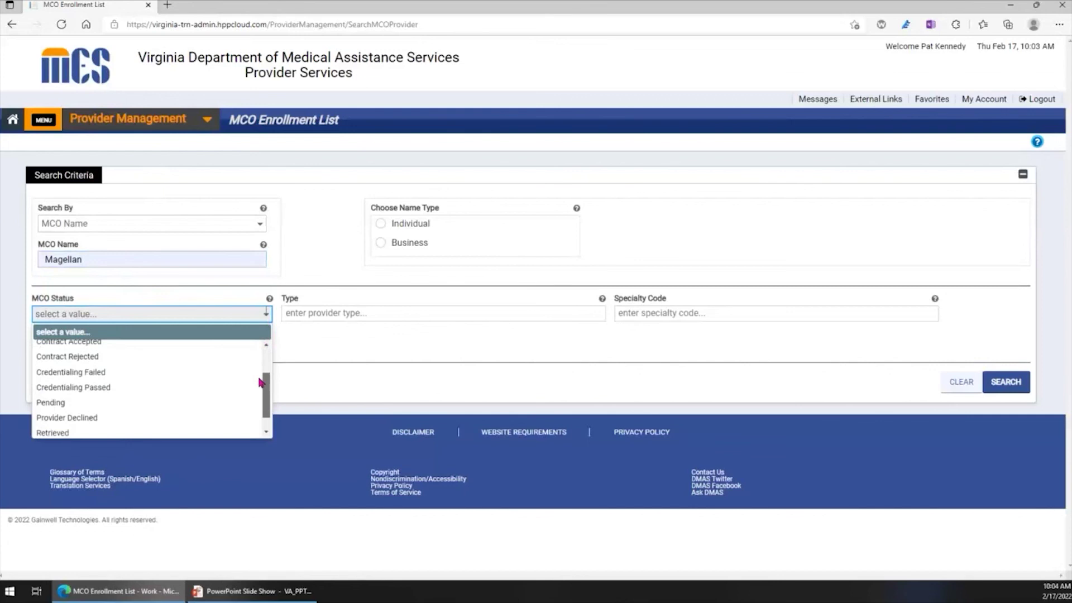
left_click(214, 404)
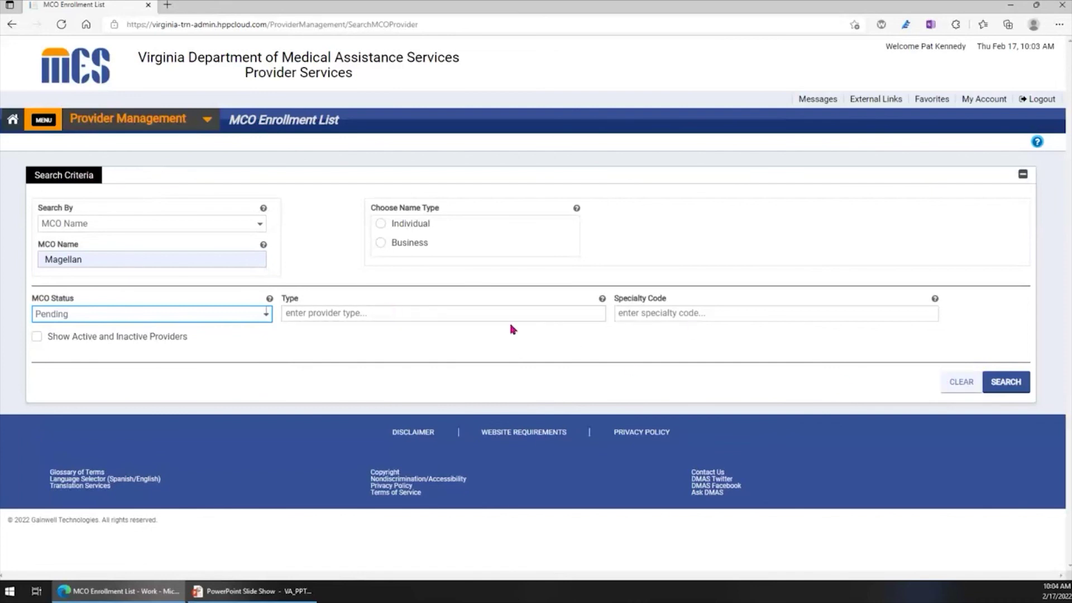
left_click(997, 384)
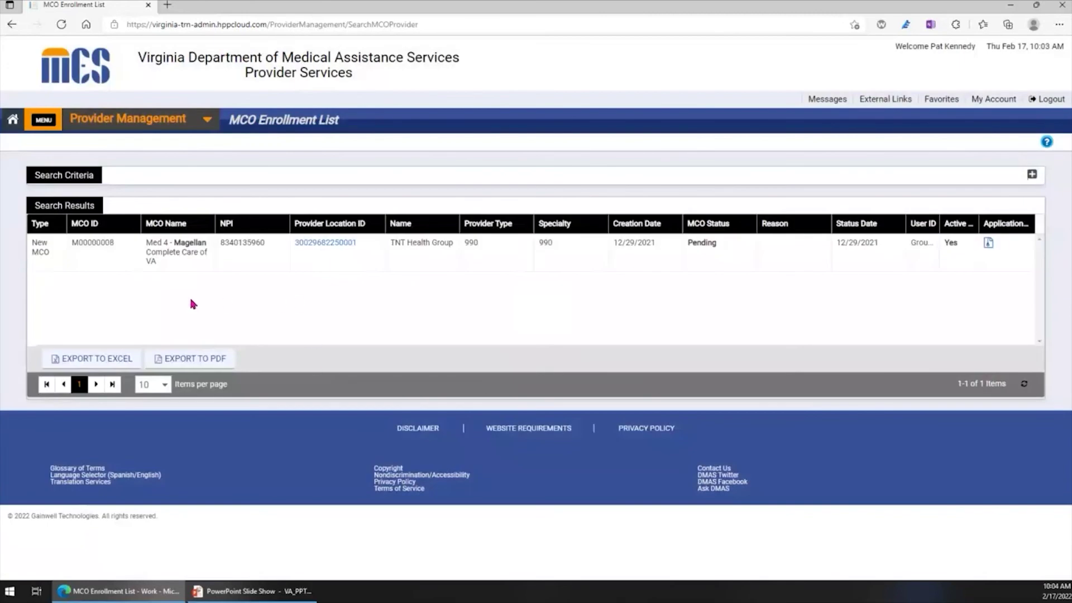
Open the TNT Health Group location record from the results, show its MCO Enrollment List section, and review the MCO entries.
left_click(174, 252)
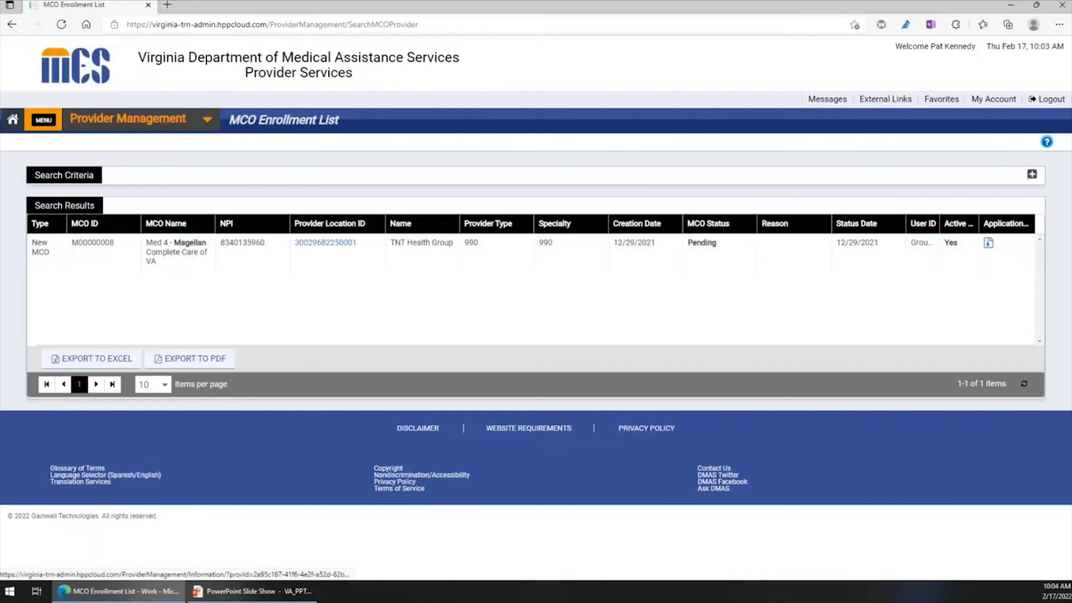
left_click(324, 244)
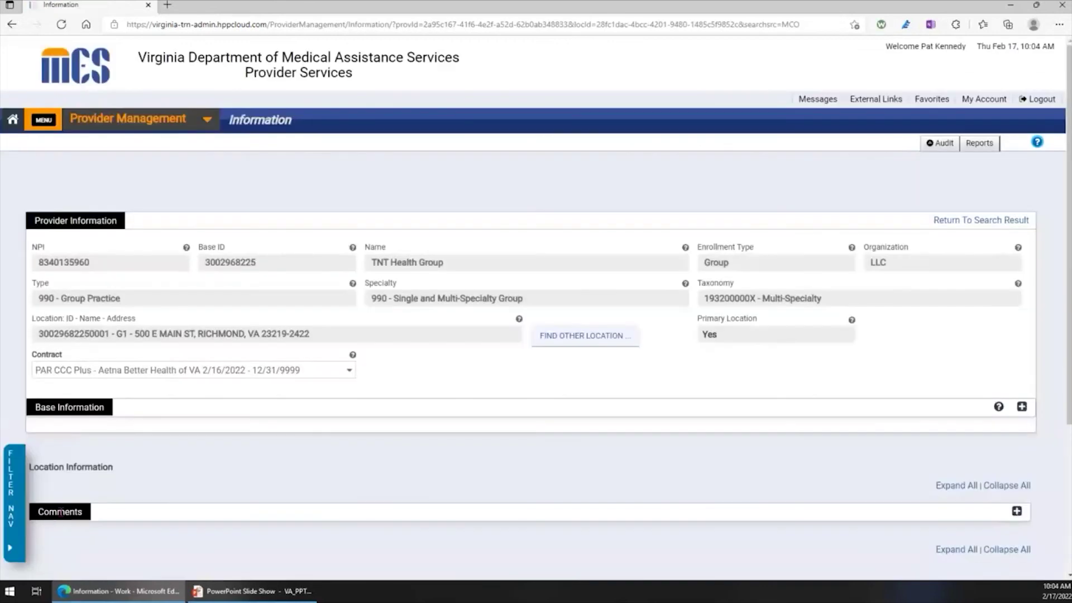
left_click(9, 553)
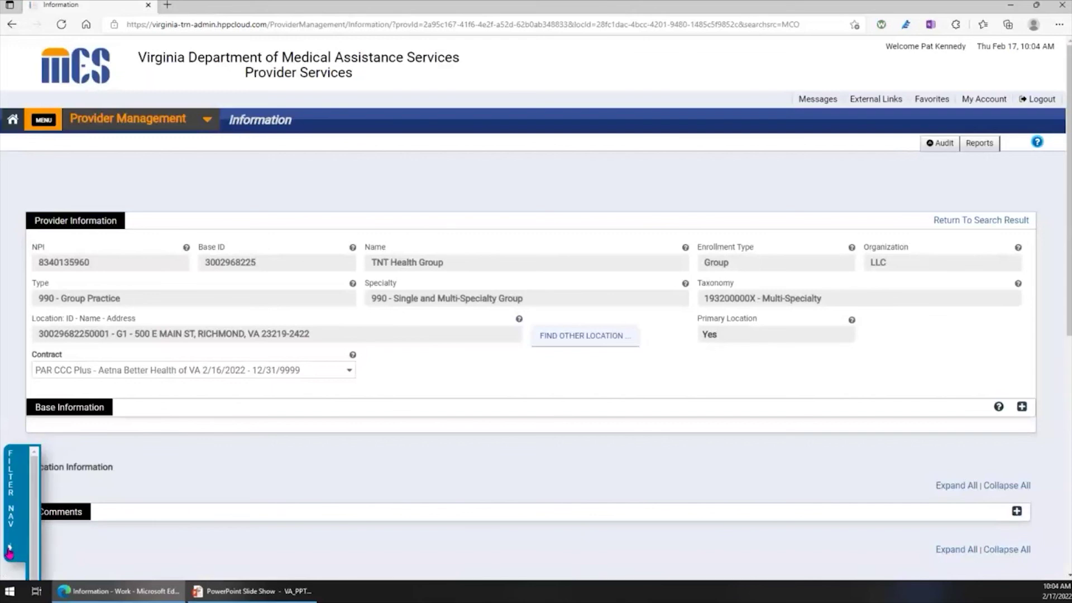
scroll(339, 487, "down", 3)
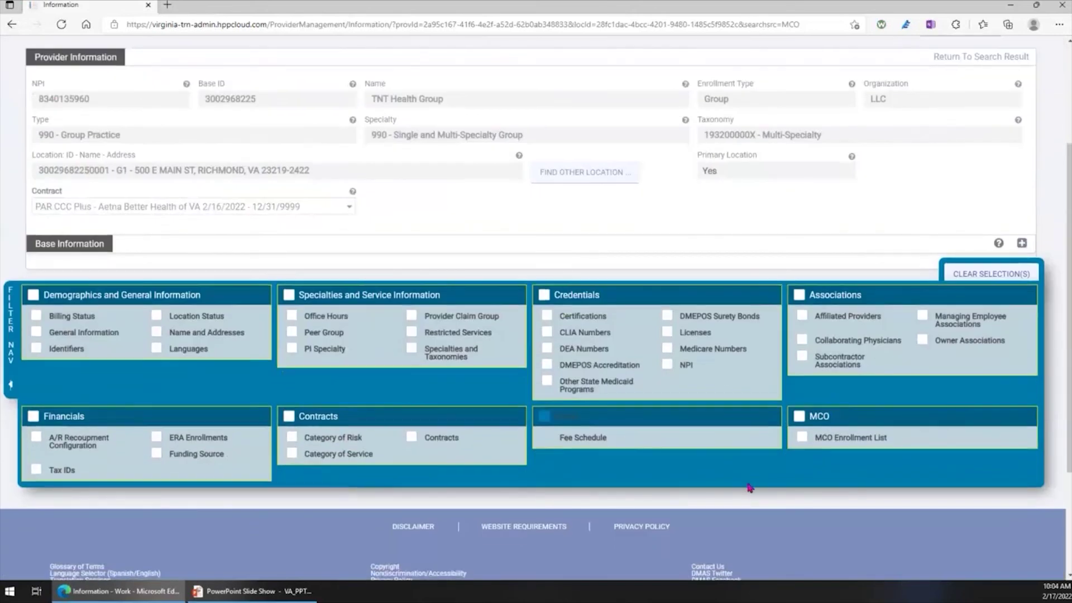
left_click(802, 439)
left_click(10, 385)
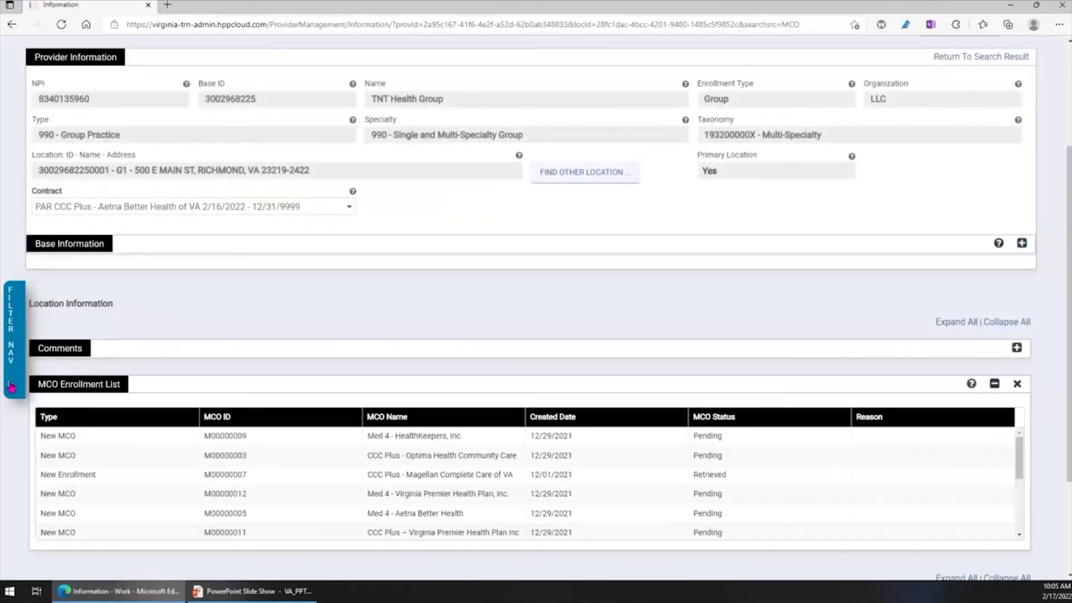
scroll(255, 351, "down", 2)
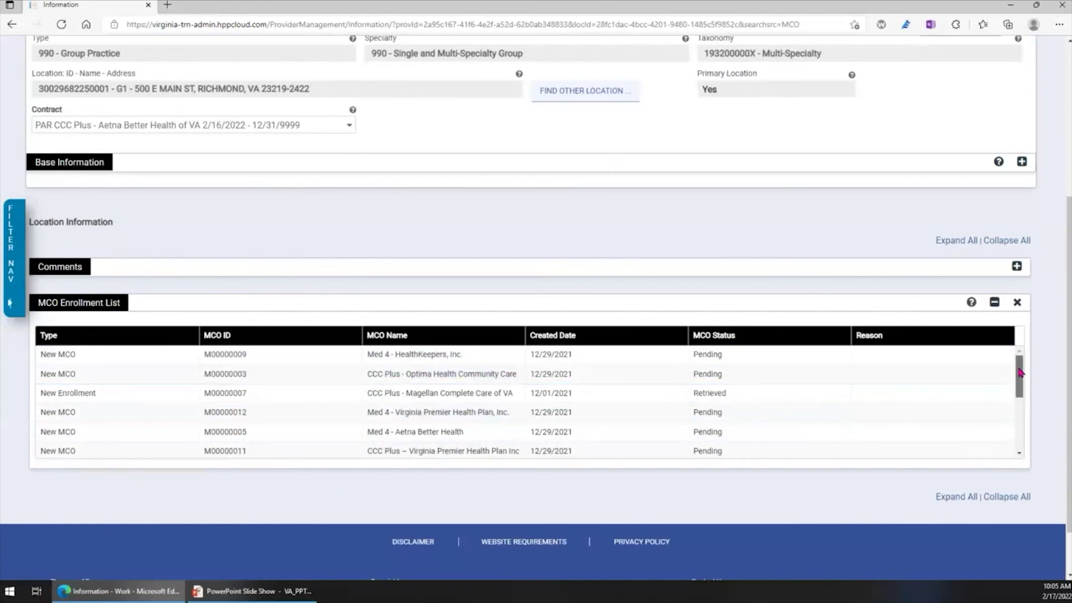
left_click_drag(1020, 373, 1018, 435)
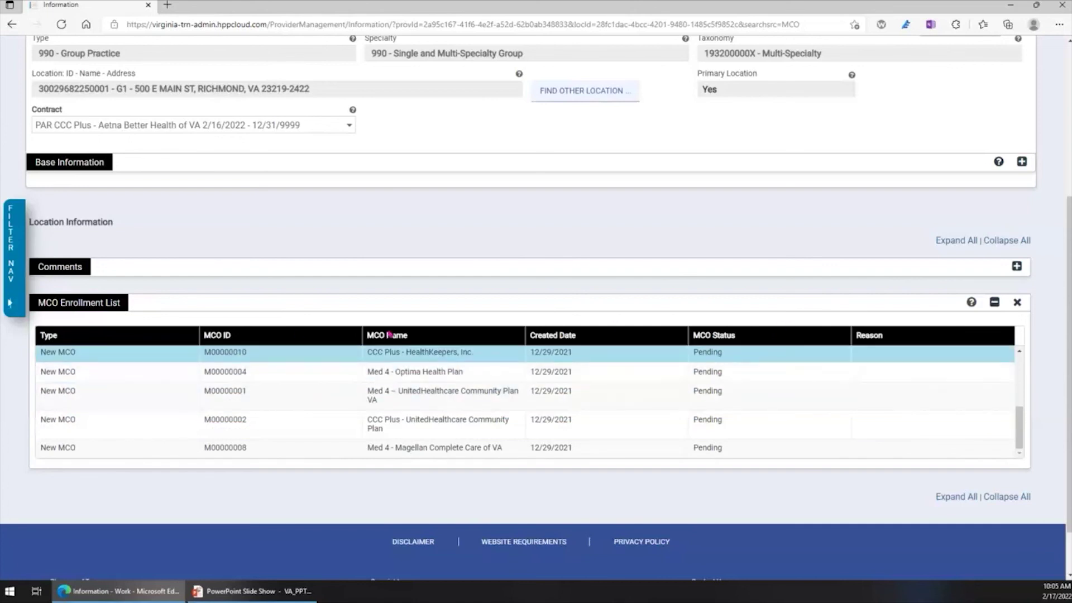
scroll(176, 337, "up", 1)
scroll(176, 337, "up", 3)
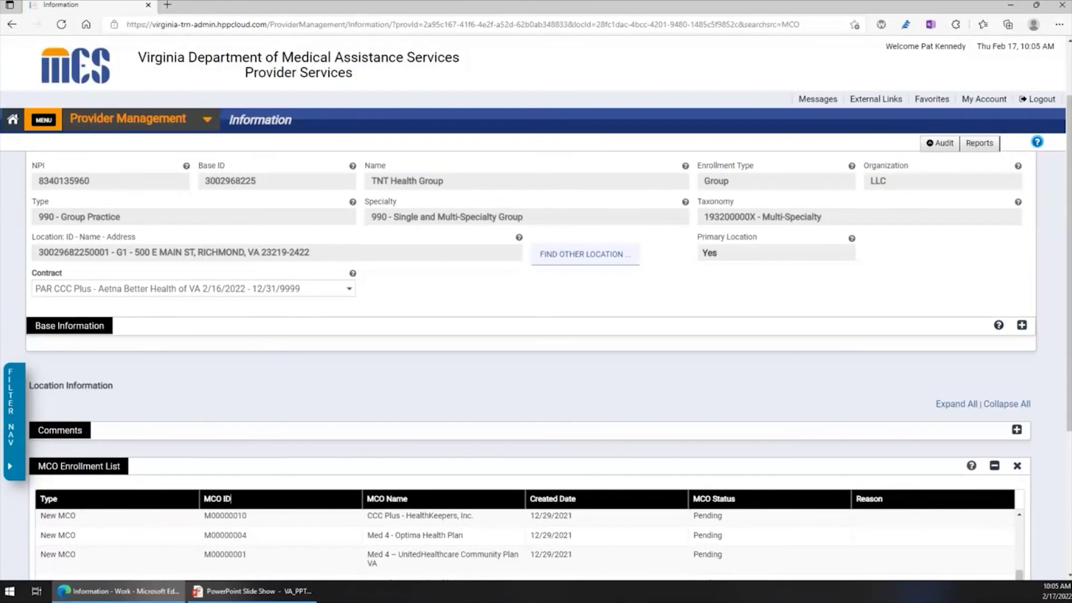
Open the PRN Transactions search under Provider Management.
left_click(49, 122)
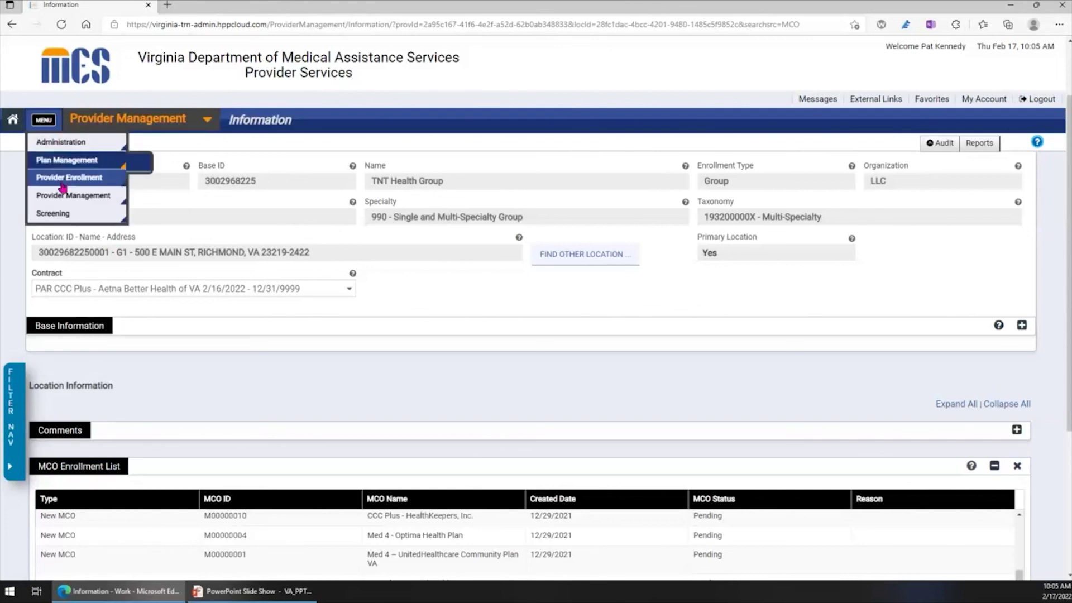
mouse_move(68, 196)
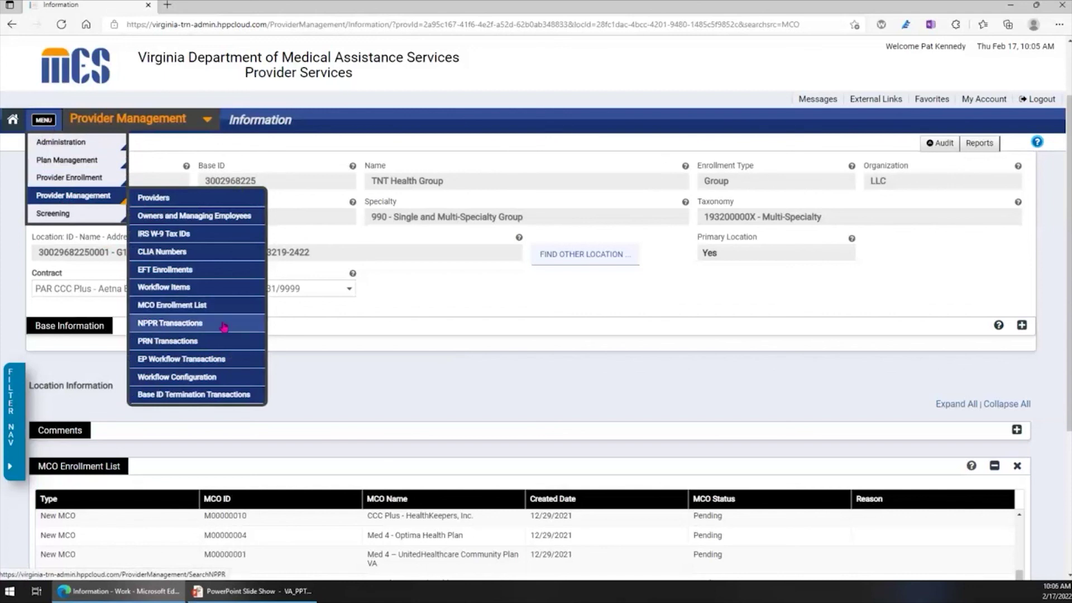
left_click(194, 342)
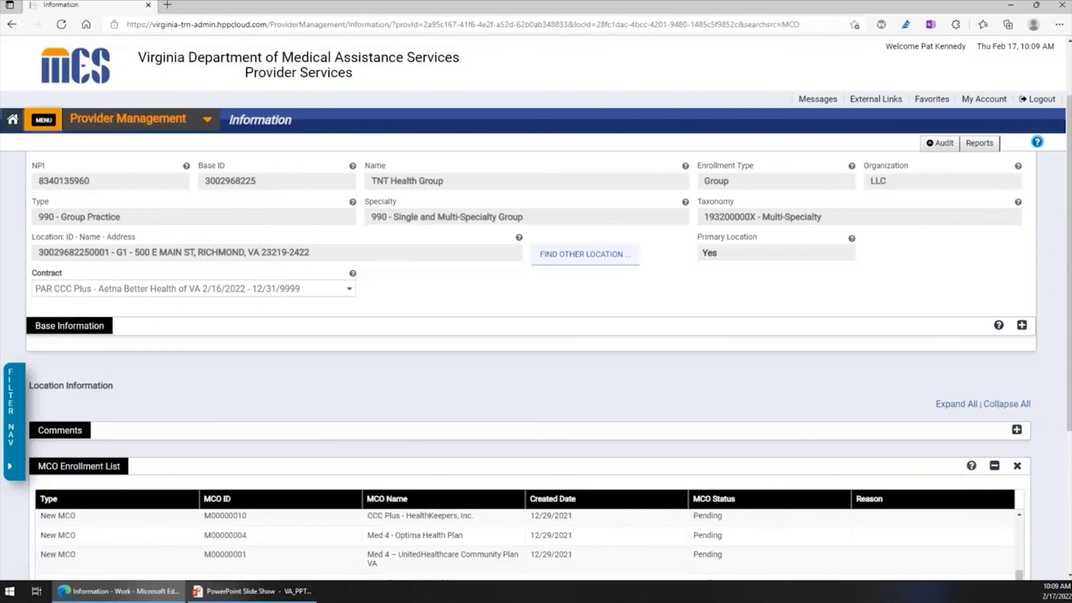
left_click(44, 124)
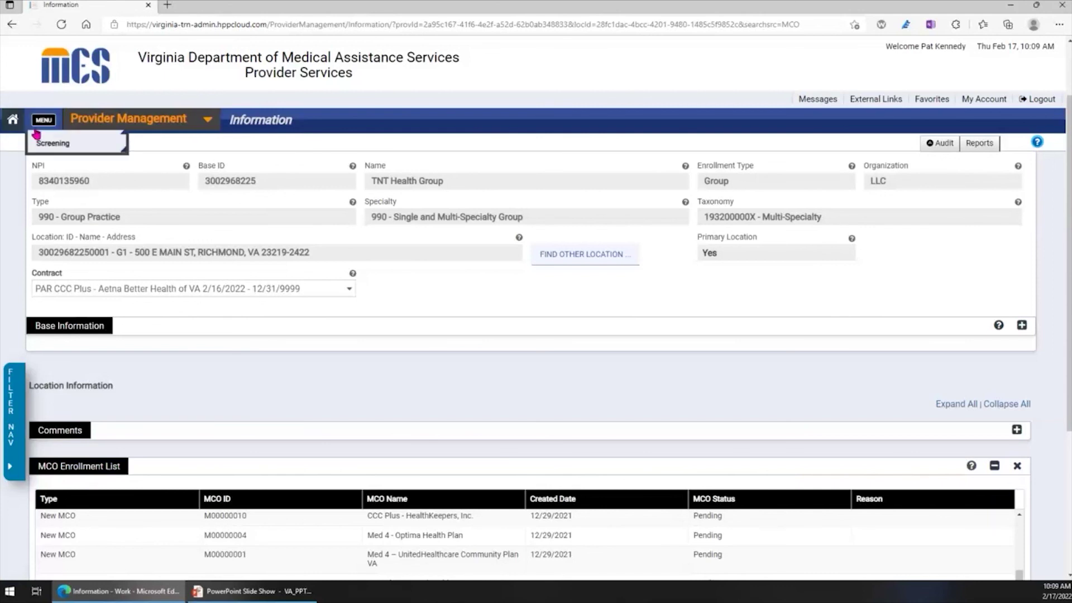
left_click(43, 122)
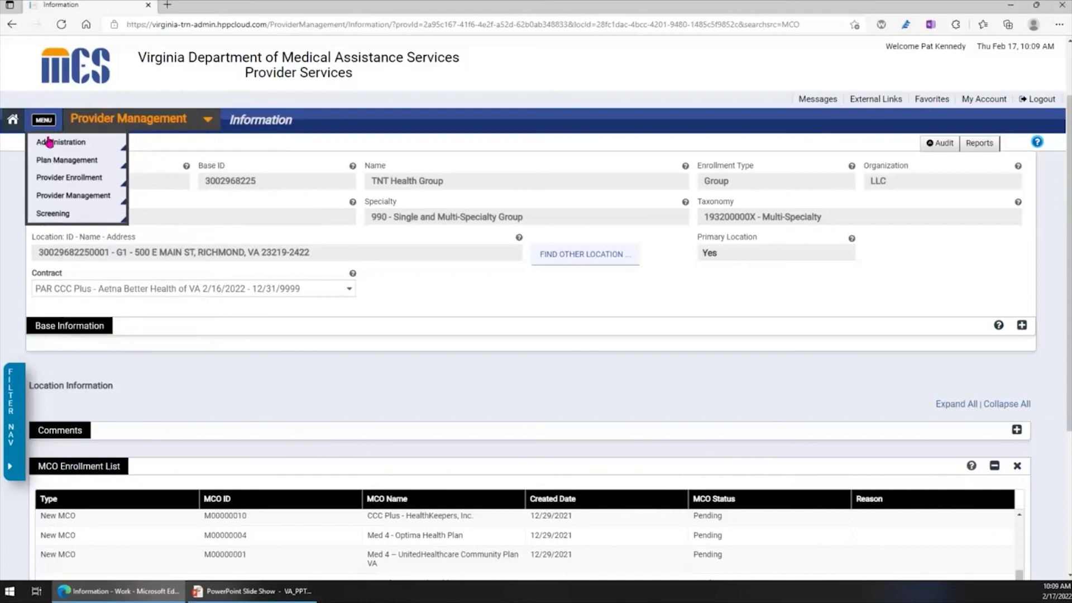
mouse_move(62, 202)
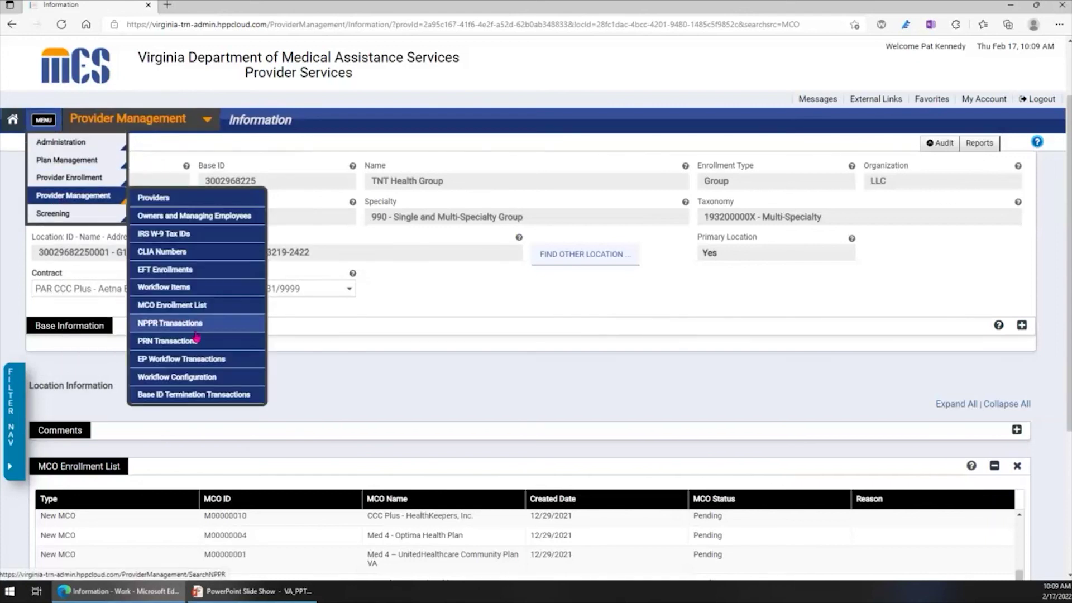